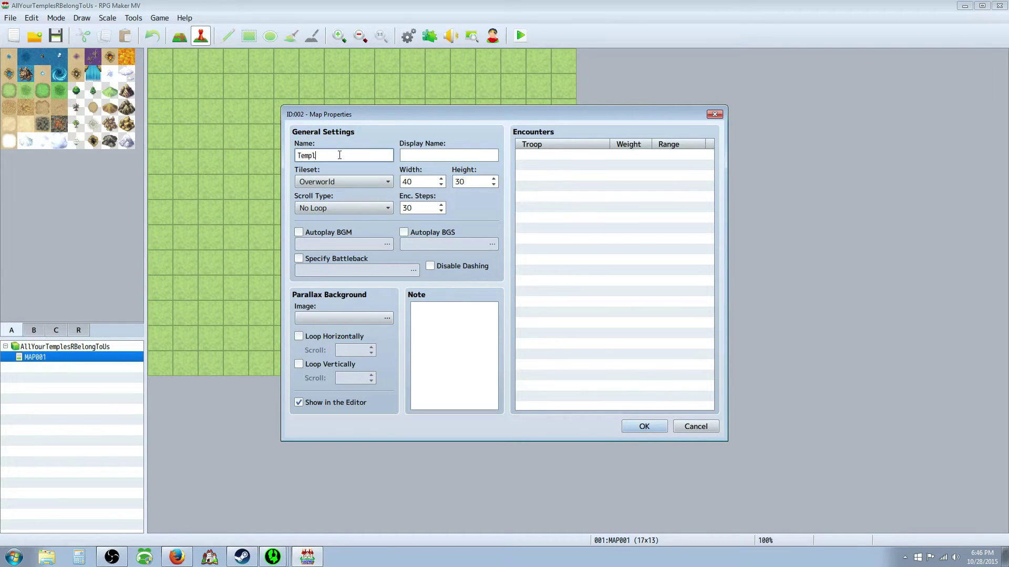
Step: Set the new Temple Base map to the Dungeon tileset with the No Loop scroll type
click(378, 180)
click(336, 231)
click(361, 206)
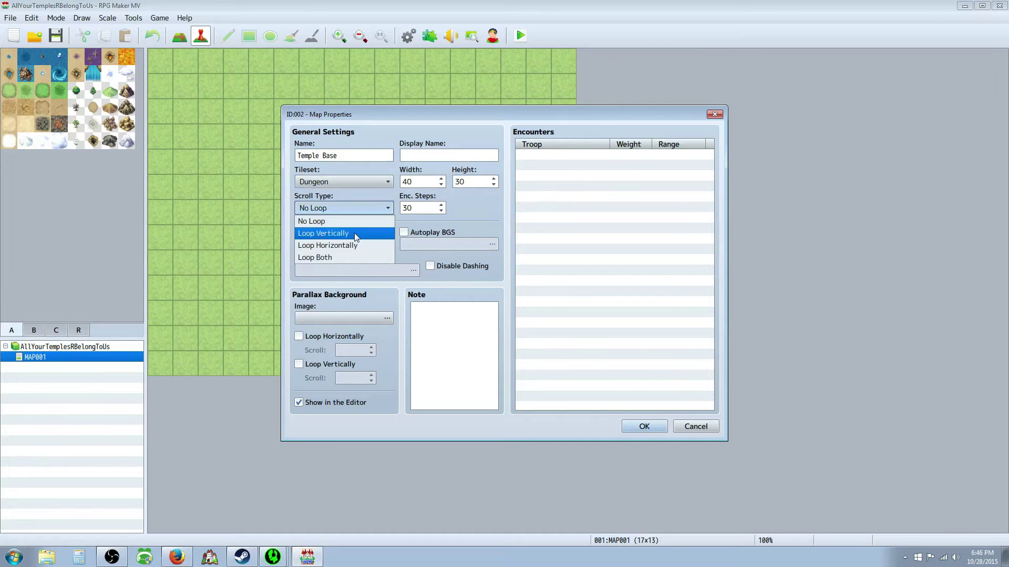
click(355, 220)
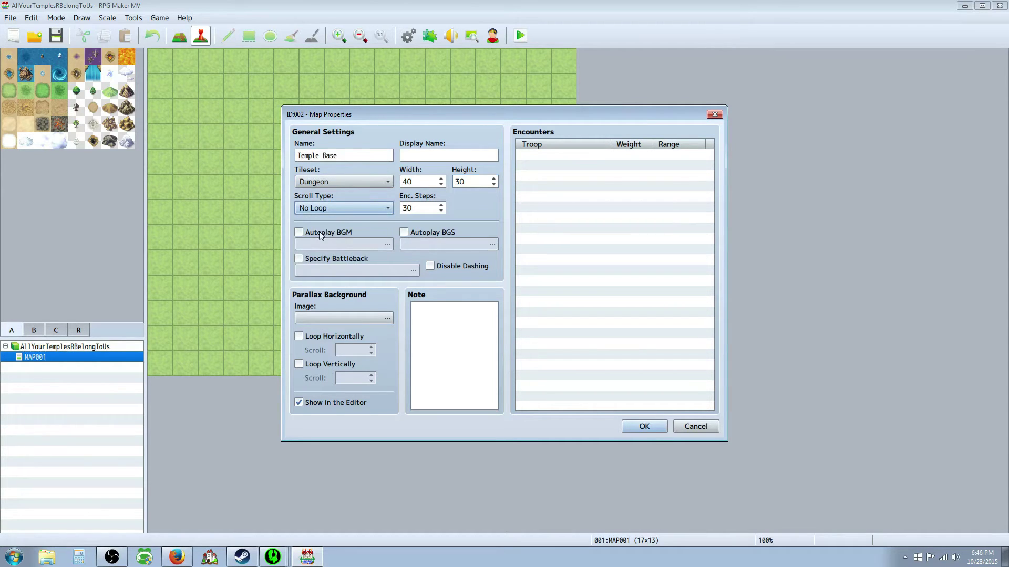
Step: Make the Temple Base map autoplay Battle3 as background music and create the map
click(387, 244)
click(470, 201)
click(515, 387)
right_click(564, 160)
click(419, 156)
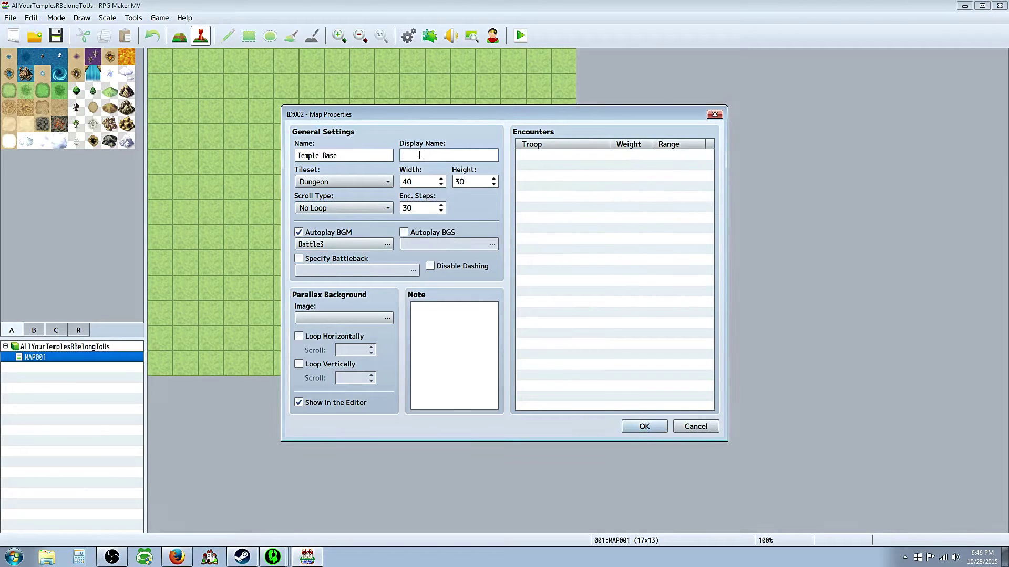
click(645, 427)
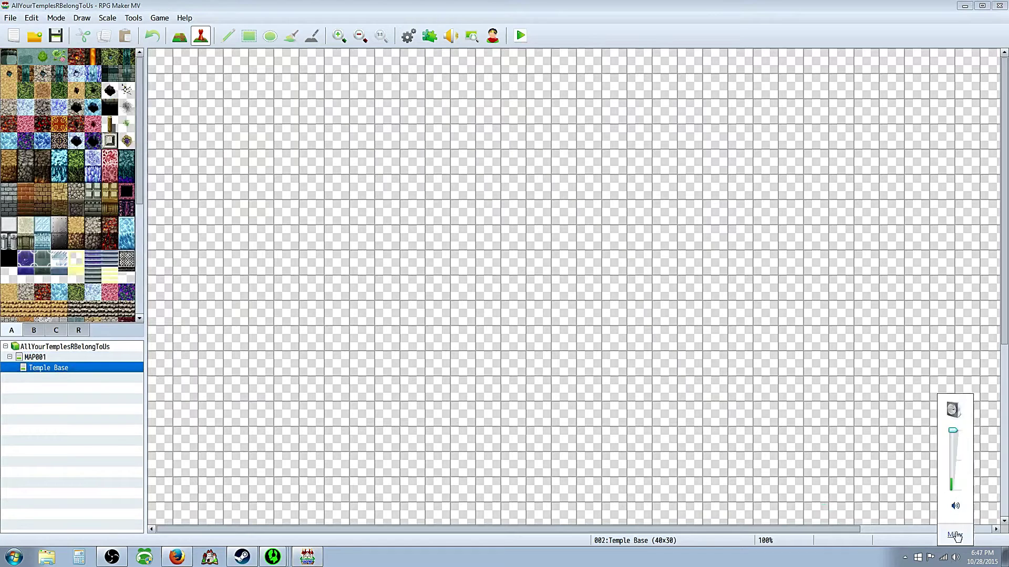
Step: Generate a Rooms dungeon on the Temple Base map with dark metallic walls and a checkered floor
click(360, 36)
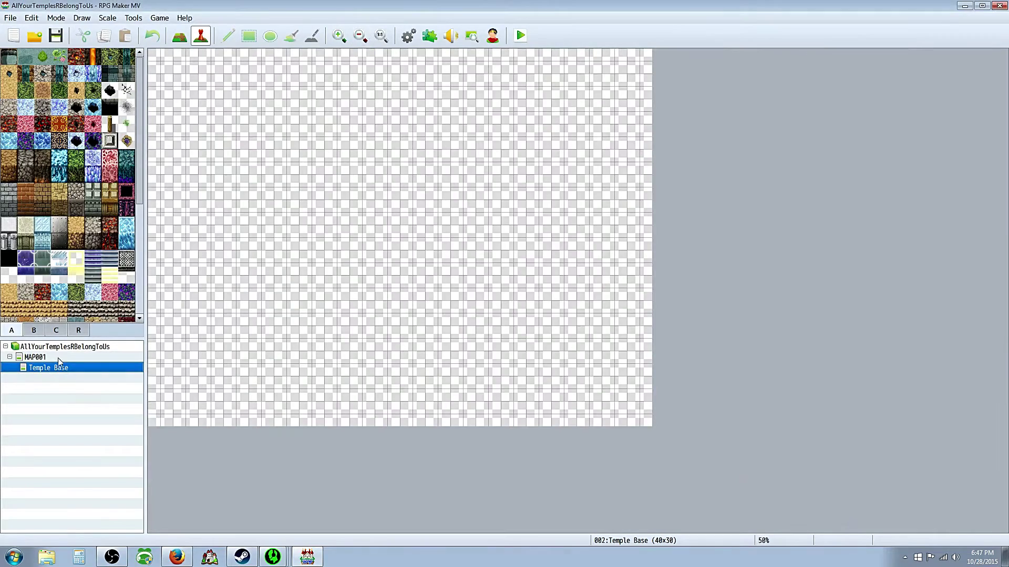
right_click(65, 367)
click(108, 467)
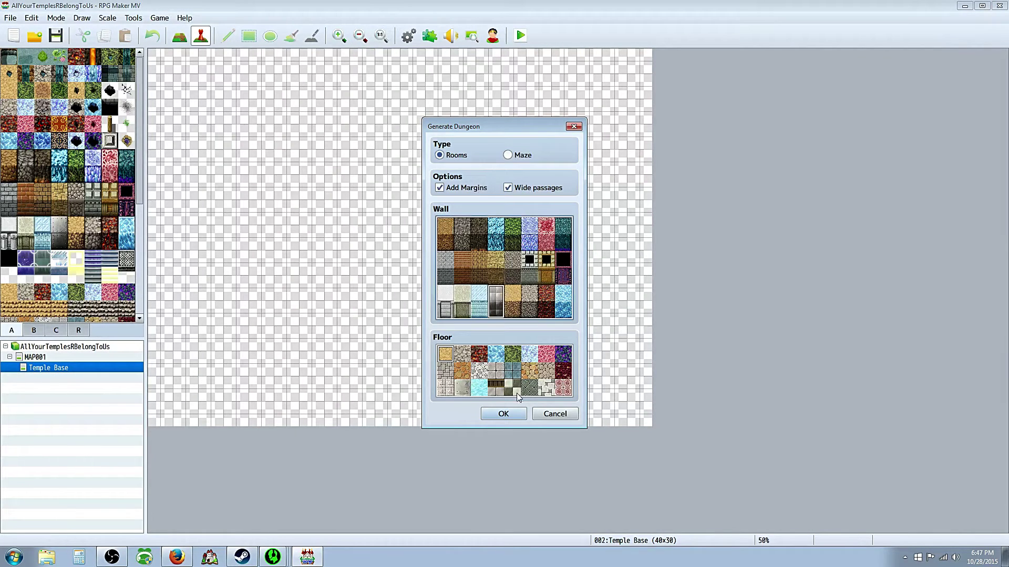
click(498, 414)
Step: Regenerate the Temple Base dungeon using gray stone walls and a tan stone floor
right_click(58, 367)
click(128, 469)
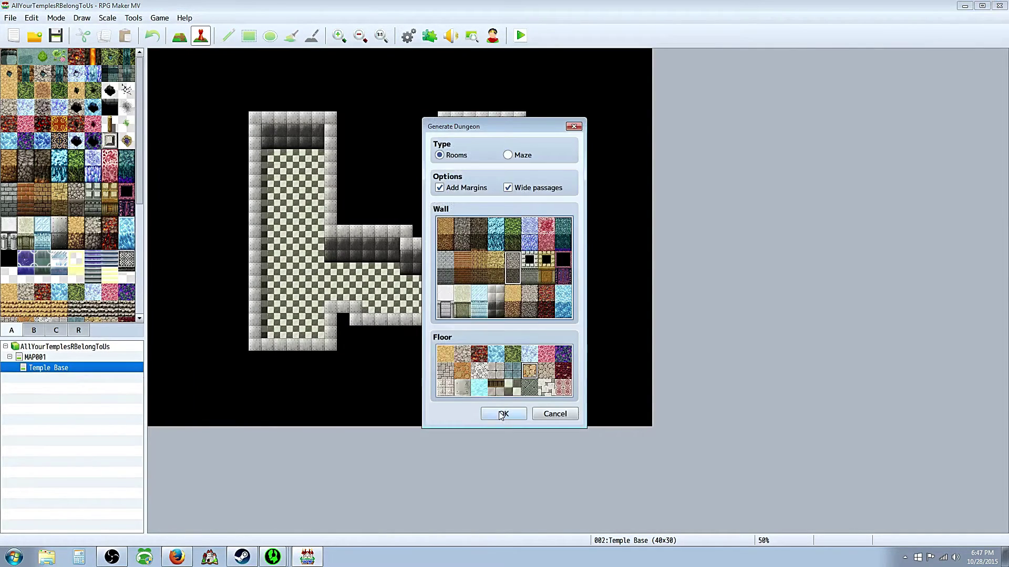
click(498, 414)
Step: Generate another dungeon layout for Temple Base with white-topped gray brick walls and a beige floor, and switch to map editing
right_click(76, 368)
click(116, 480)
click(504, 414)
click(180, 35)
Step: Play a track in the sound test and close it
click(451, 36)
double_click(438, 206)
click(558, 195)
click(572, 401)
Step: Widen the western room with beige floor tiles and redraw the white wall tops around its west and south sides
mouse_move(254, 154)
mouse_down()
mouse_move(191, 278)
mouse_move(204, 334)
mouse_up()
right_click(255, 143)
mouse_move(254, 144)
mouse_down()
mouse_move(191, 144)
mouse_move(193, 333)
mouse_up()
drag(192, 345, 345, 369)
click(359, 358)
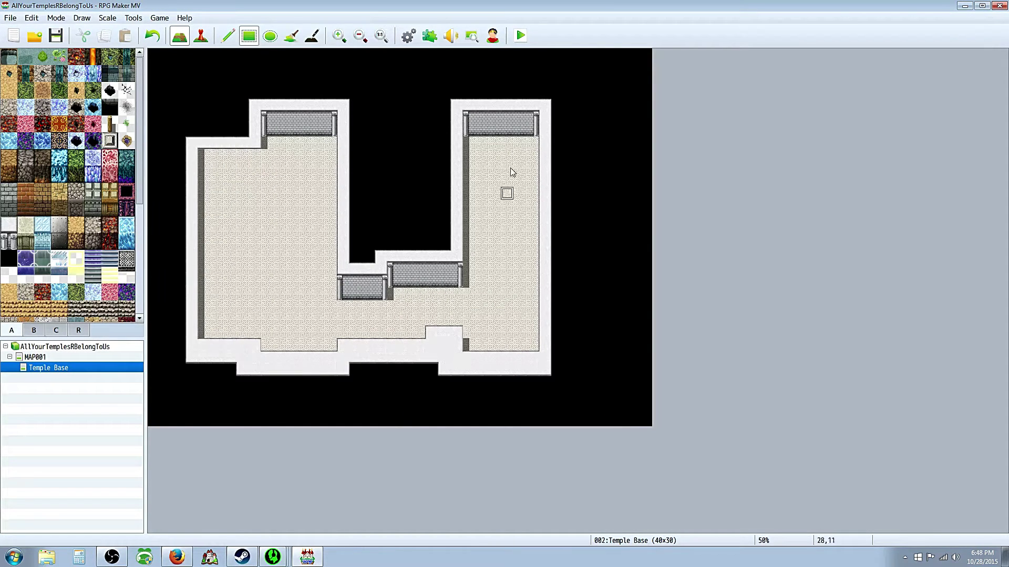
Step: Fill the black areas around and between the rooms with gray brick wall tiles
drag(532, 393, 252, 47)
click(291, 36)
click(381, 231)
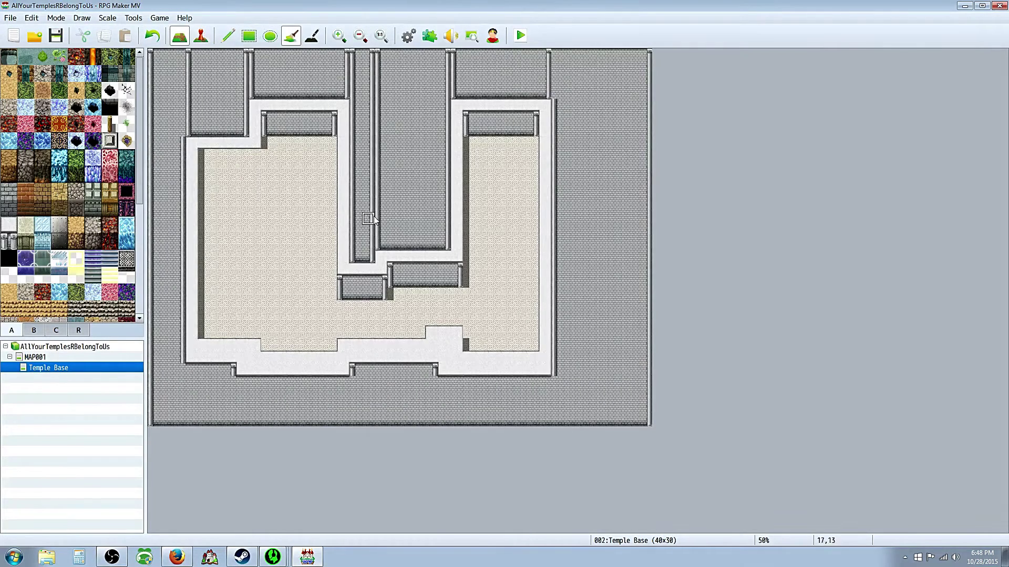
Step: Rename the map Temple Keep and give it the display name Unholy Temple
double_click(58, 367)
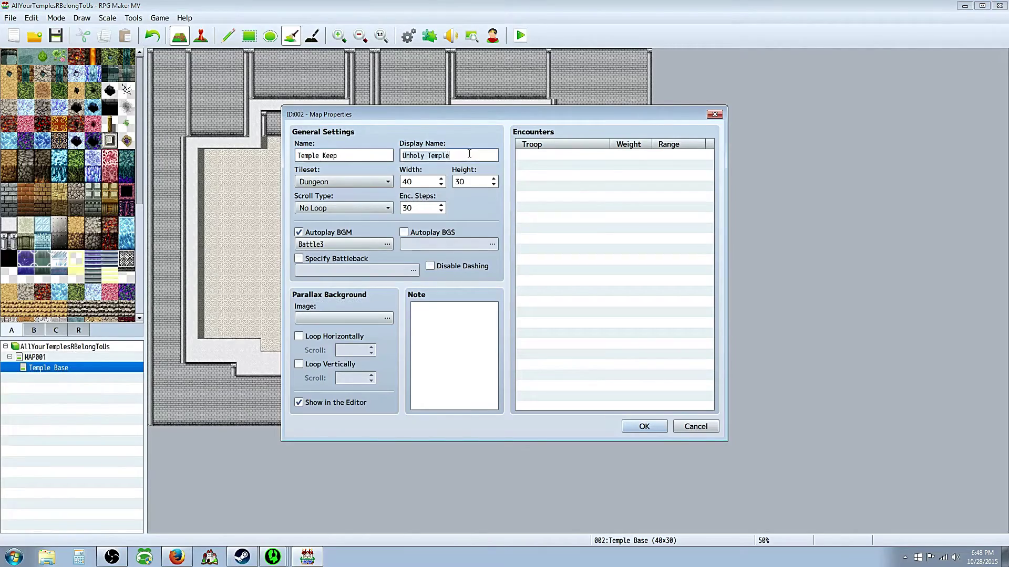
key(Return)
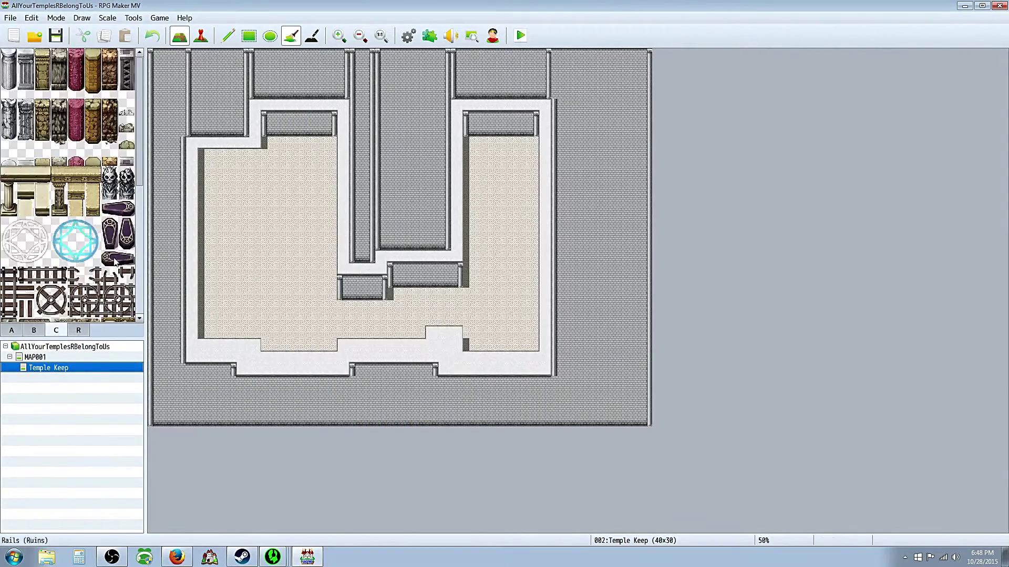
Step: Open the database and raise the maximum number of actors to 7
click(408, 36)
click(331, 432)
click(320, 425)
click(321, 425)
click(302, 446)
Step: Name actor 5 Spence, actor 6 Lucius and actor 7 Zatara
click(298, 173)
click(468, 136)
text(Spence)
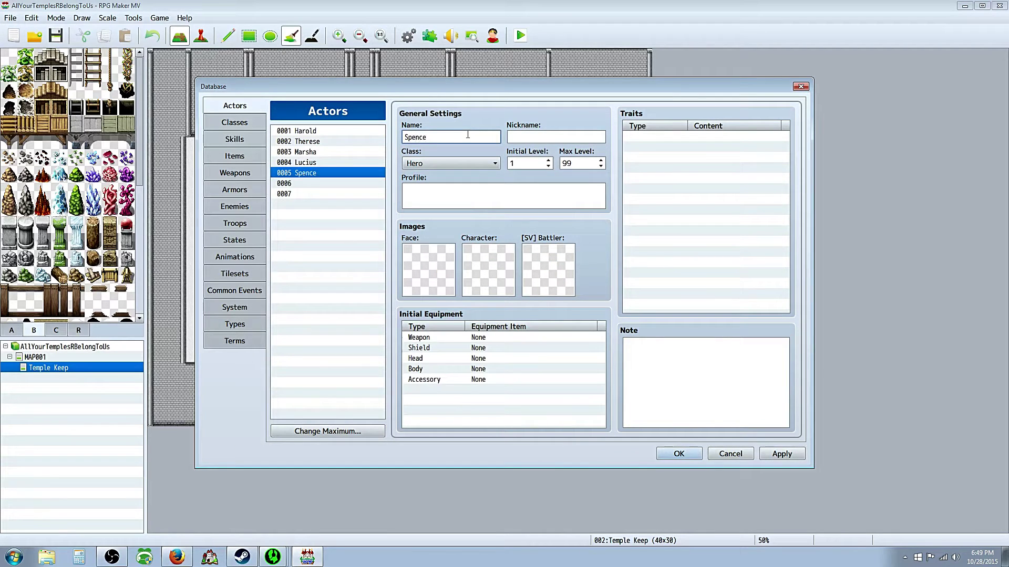
click(315, 183)
click(414, 138)
text(Lucius)
click(325, 194)
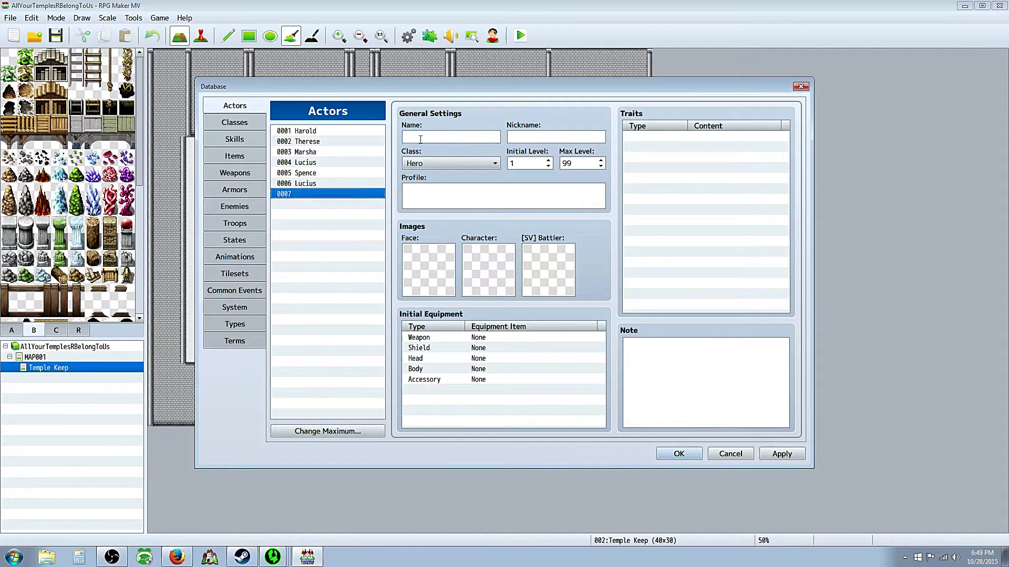
Step: Raise the maximum number of classes to 7
click(234, 139)
click(236, 121)
click(311, 432)
text(7)
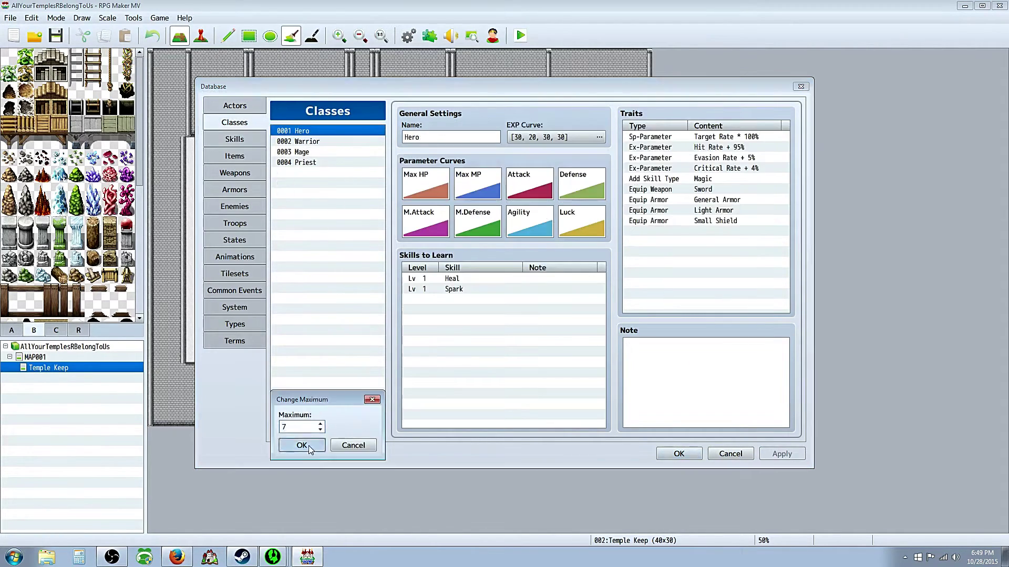
click(308, 446)
Step: Name class 5 Priest, class 6 Templar and class 7 Guardian, keeping the Priest's EXP curve as it is
click(315, 173)
click(455, 139)
click(309, 183)
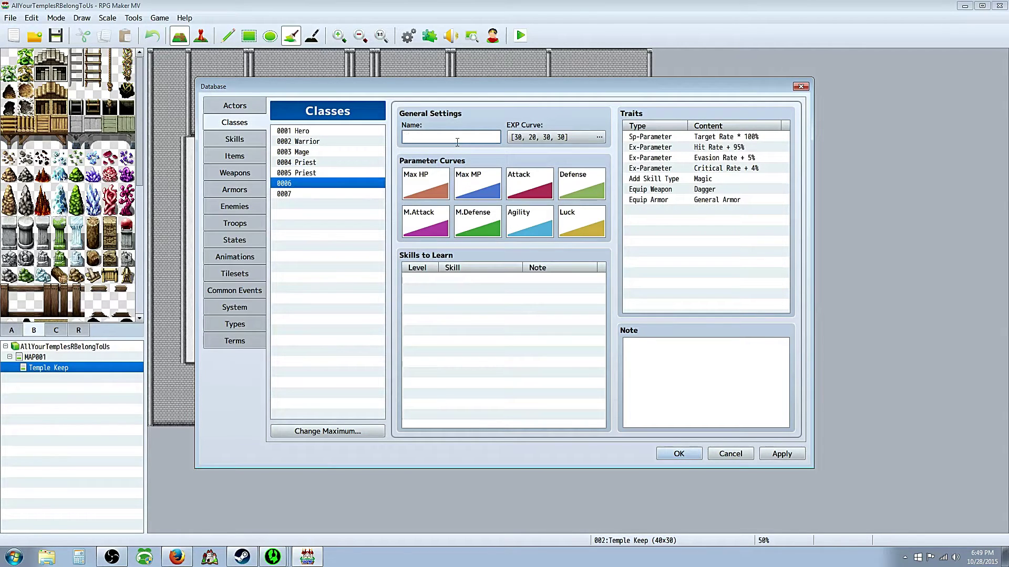
click(316, 194)
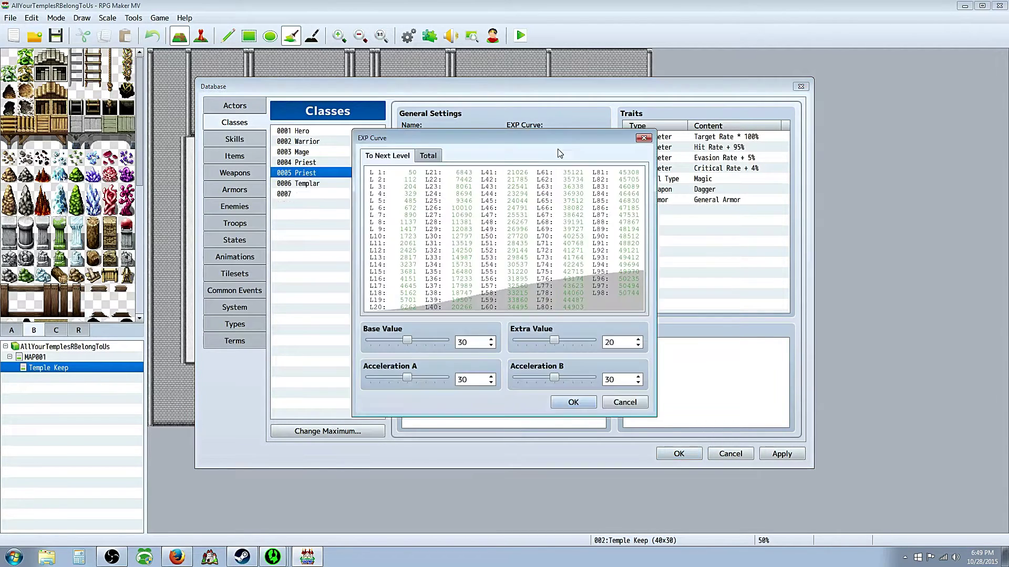
click(573, 402)
click(315, 183)
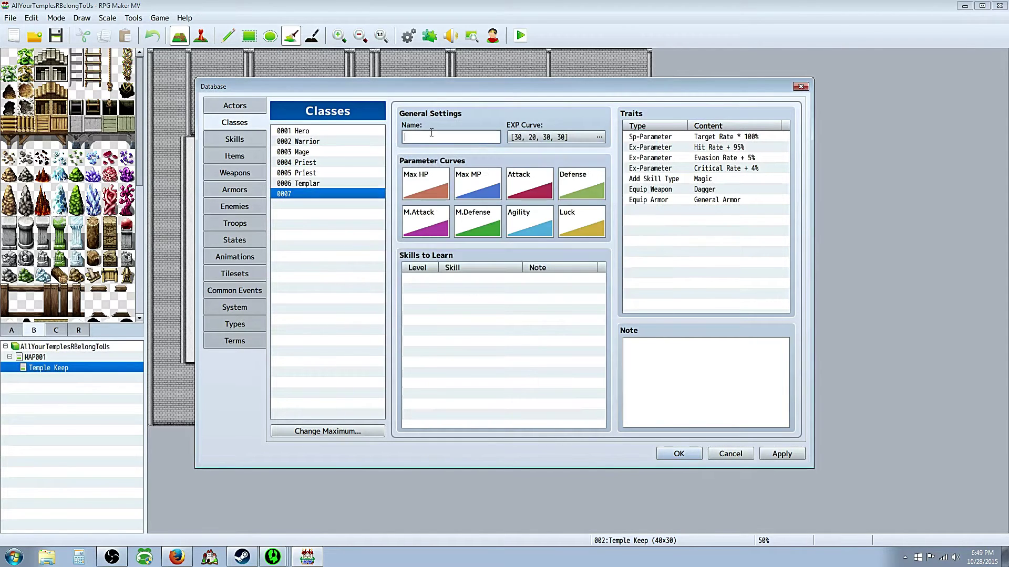
text(Guardian)
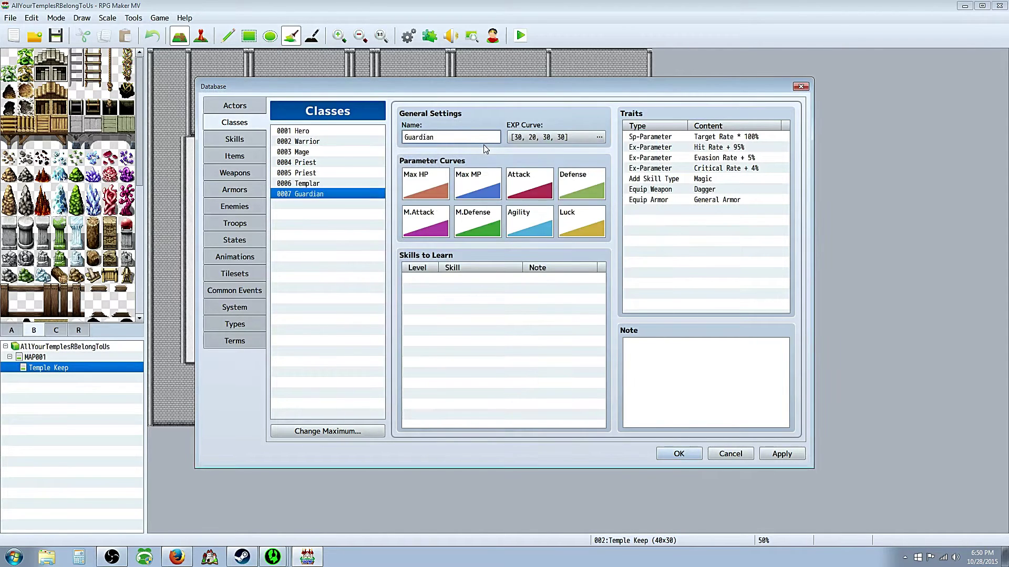
Step: Add an Equip Weapon trait for Flail to the Guardian class
double_click(704, 210)
click(687, 139)
click(714, 139)
click(739, 139)
click(741, 157)
click(708, 193)
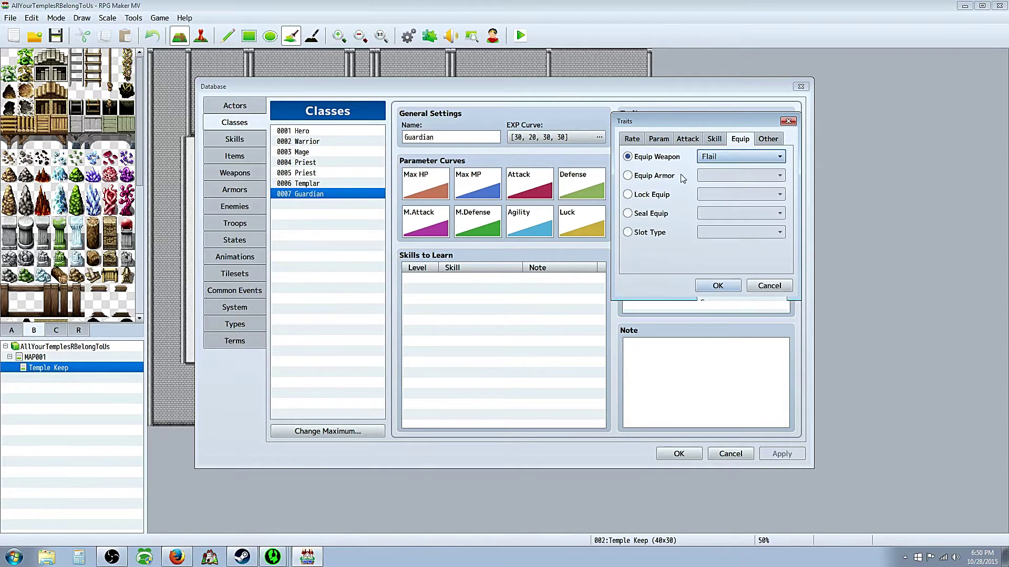
click(720, 288)
Step: Change the Guardian's Add Skill Type trait to Special
right_click(677, 179)
click(696, 187)
click(741, 157)
click(725, 183)
click(718, 286)
Step: In the system settings, set the starting party to Zatara, Lucius and Spence
click(252, 257)
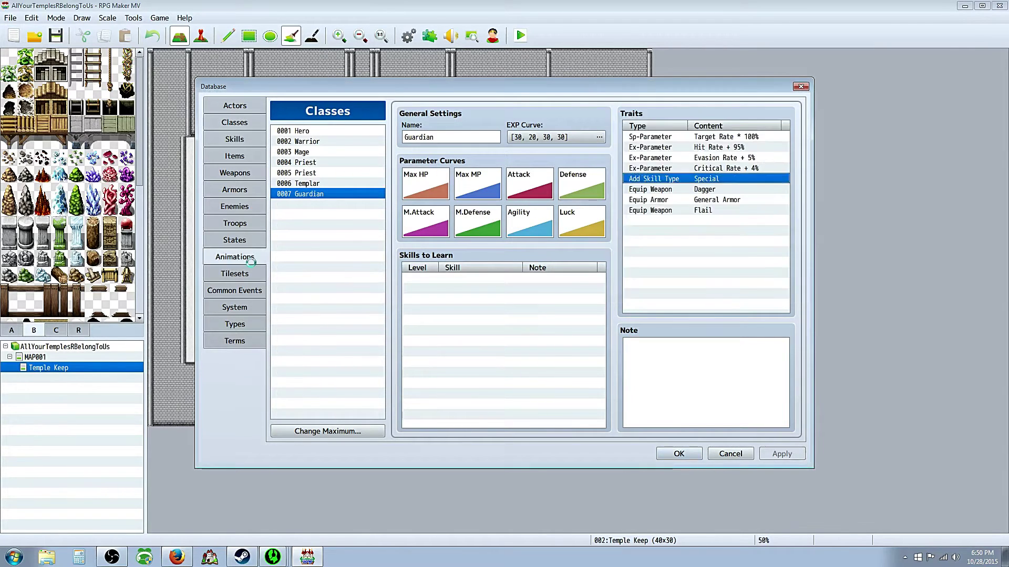
click(235, 274)
click(235, 307)
right_click(286, 130)
click(302, 138)
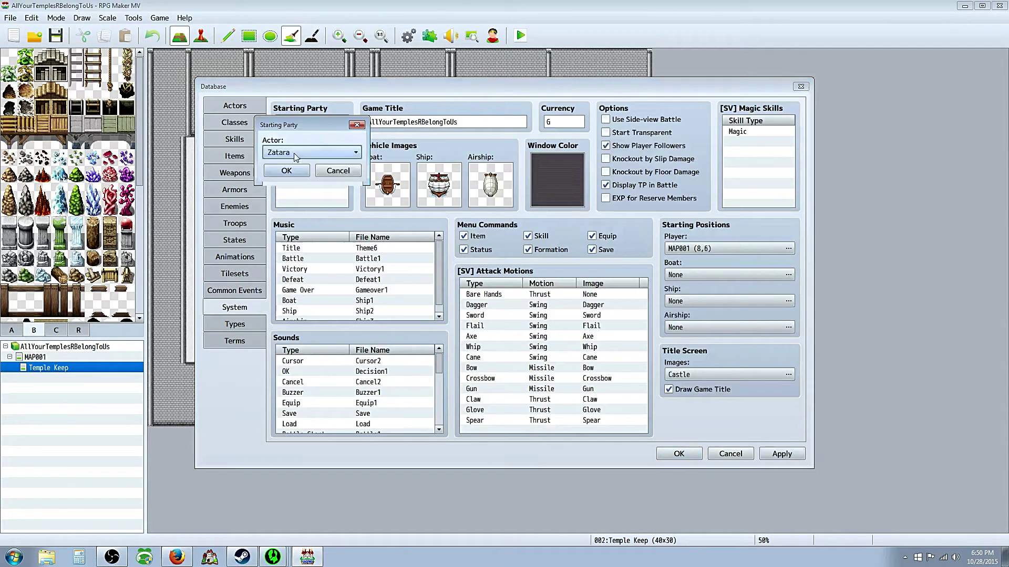
click(313, 152)
click(298, 230)
click(287, 171)
double_click(294, 153)
click(313, 153)
click(294, 214)
click(287, 171)
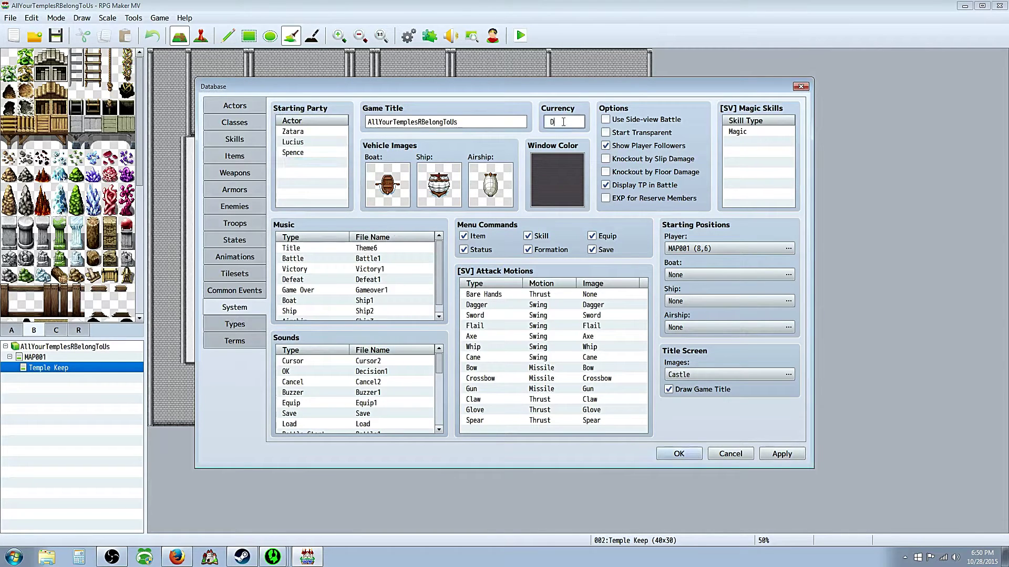
Step: Remove Magic from the side-view magic skills in the system settings
right_click(738, 131)
click(767, 152)
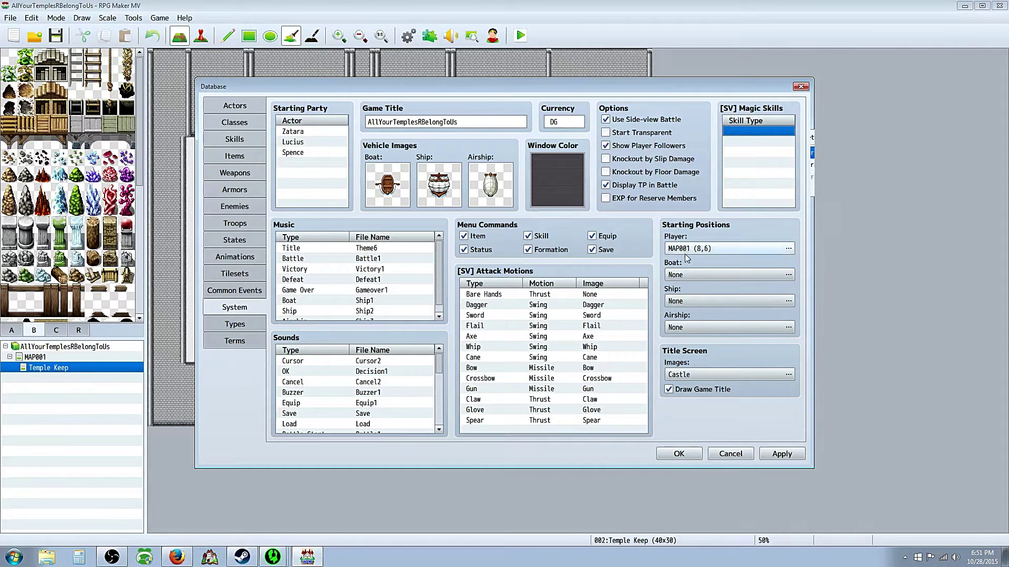
Step: Rename skill type 1 to Prayer and skill type 2 to Tech
click(235, 324)
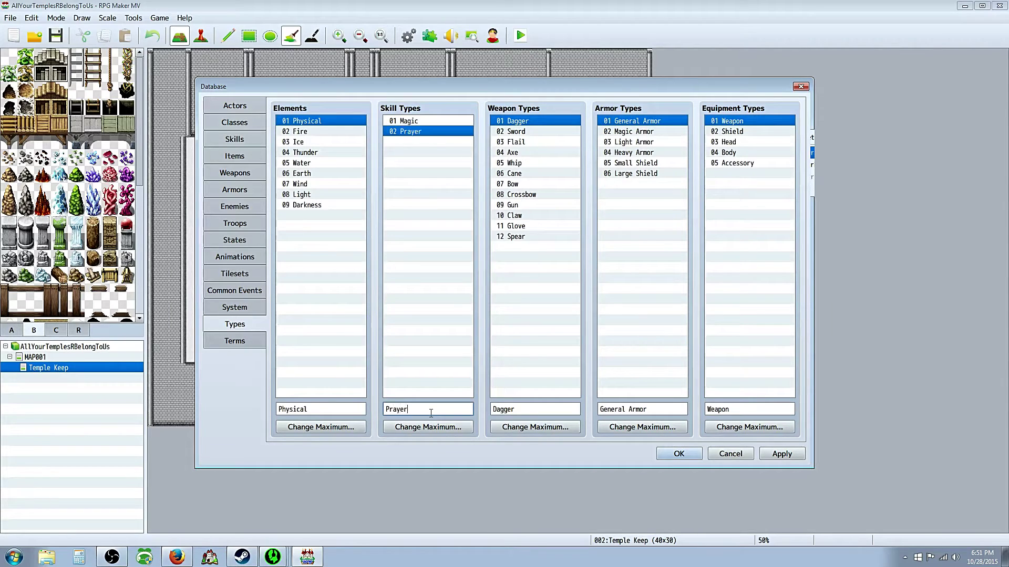
click(421, 122)
drag(415, 409, 314, 406)
text(Prayer)
click(412, 131)
click(385, 409)
Step: Set the game's window color to red -136, green -136 and blue 17
click(221, 307)
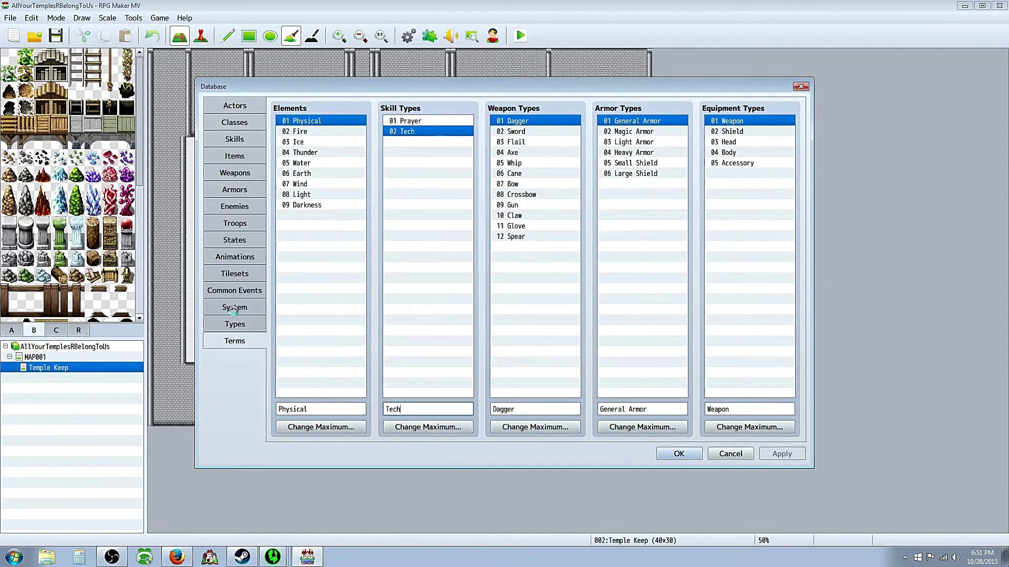
double_click(557, 179)
drag(479, 255, 457, 255)
drag(479, 272, 457, 272)
drag(479, 288, 483, 288)
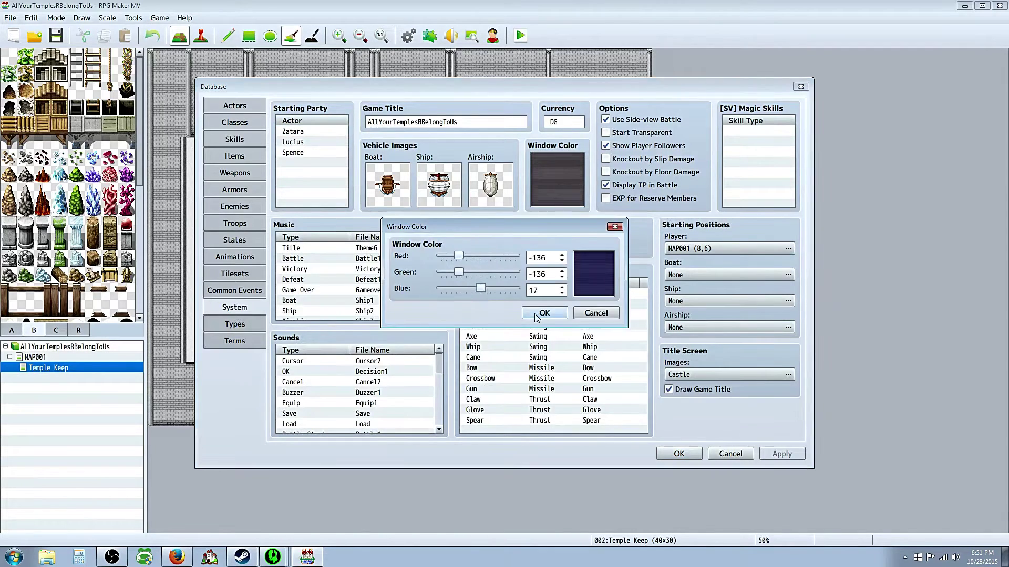
click(543, 313)
Step: Look through the available tracks for the battle music
double_click(321, 259)
click(320, 184)
click(320, 174)
click(325, 194)
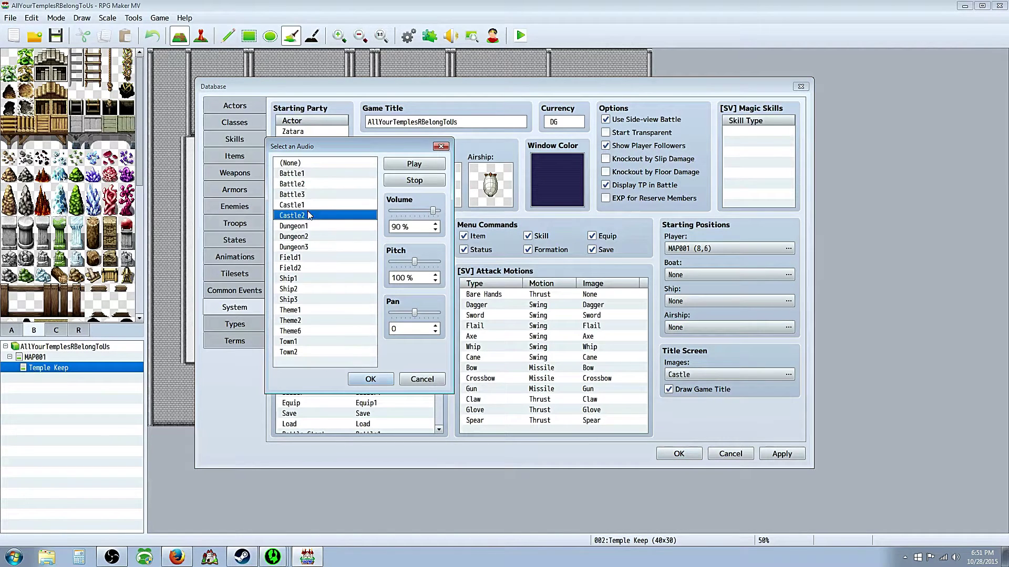
click(371, 380)
Step: Look through the available audio for the victory music
double_click(337, 269)
click(336, 175)
click(310, 266)
click(370, 379)
double_click(322, 269)
click(315, 342)
click(370, 379)
Step: Examine the cursor sound options and the rest of the system sound list
click(345, 290)
double_click(387, 362)
click(381, 456)
scroll(355, 395, down, 6)
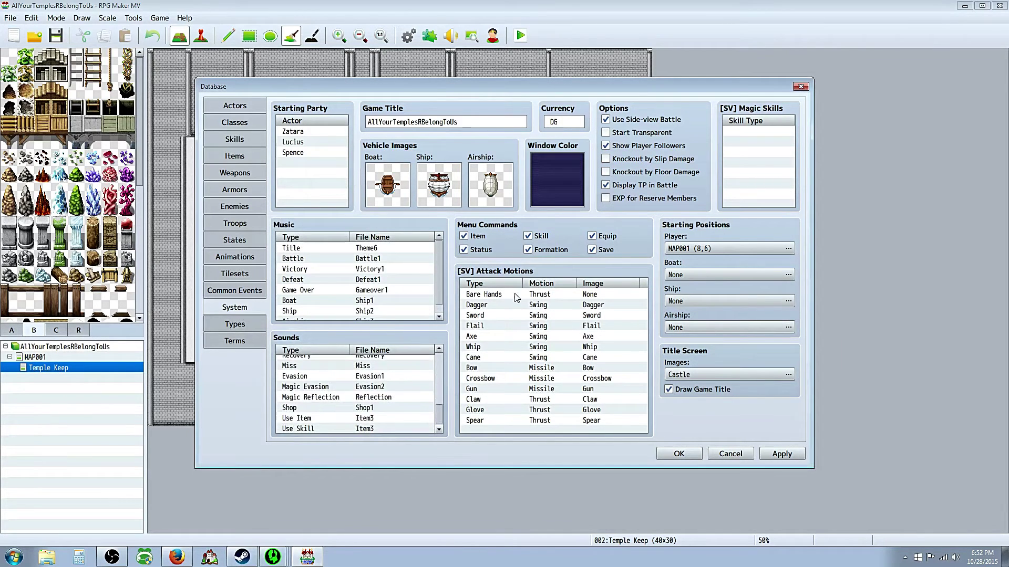
click(235, 291)
click(235, 274)
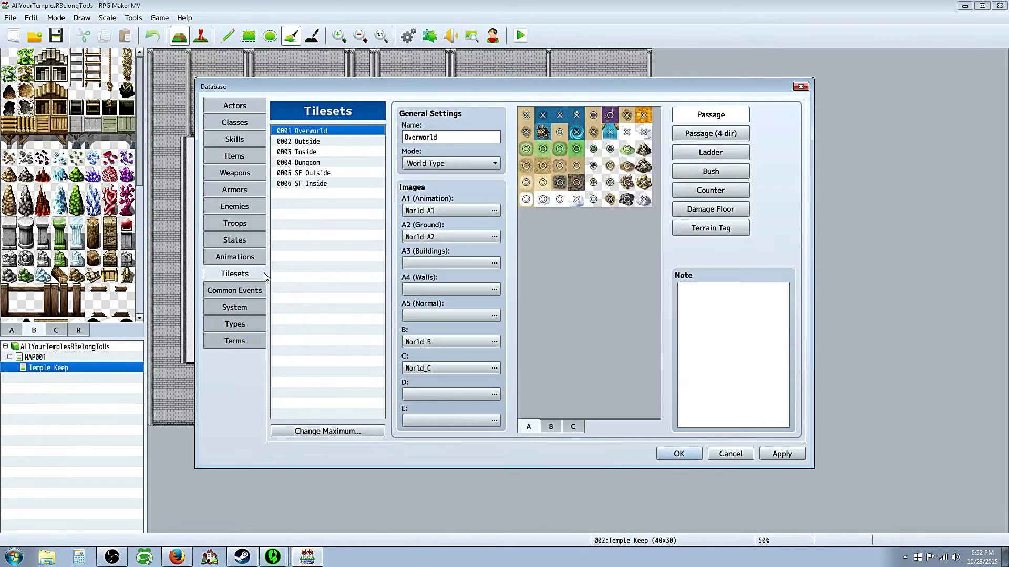
click(234, 257)
click(252, 241)
Step: Raise the maximum number of troops to 12 and select troop 5
click(254, 225)
click(310, 431)
text(12)
key(Return)
click(292, 173)
Step: Raise the maximum number of enemies to 13
click(250, 207)
click(310, 431)
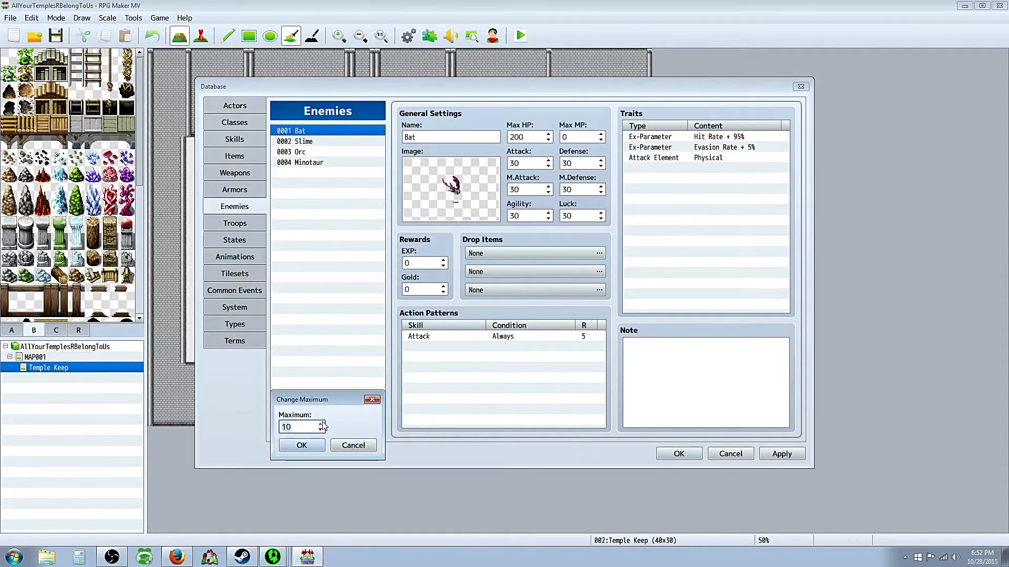
text(13)
key(Return)
Step: Change enemy 1's image to Actor1_7 with a shifted hue
double_click(442, 203)
key(Up)
key(Up)
key(Up)
key(Up)
key(Up)
key(Up)
key(Up)
key(Up)
key(Up)
key(Up)
key(Up)
key(Up)
key(Up)
key(Up)
key(Up)
key(Up)
key(Up)
key(Up)
key(Down)
key(Down)
key(Down)
key(Down)
key(Down)
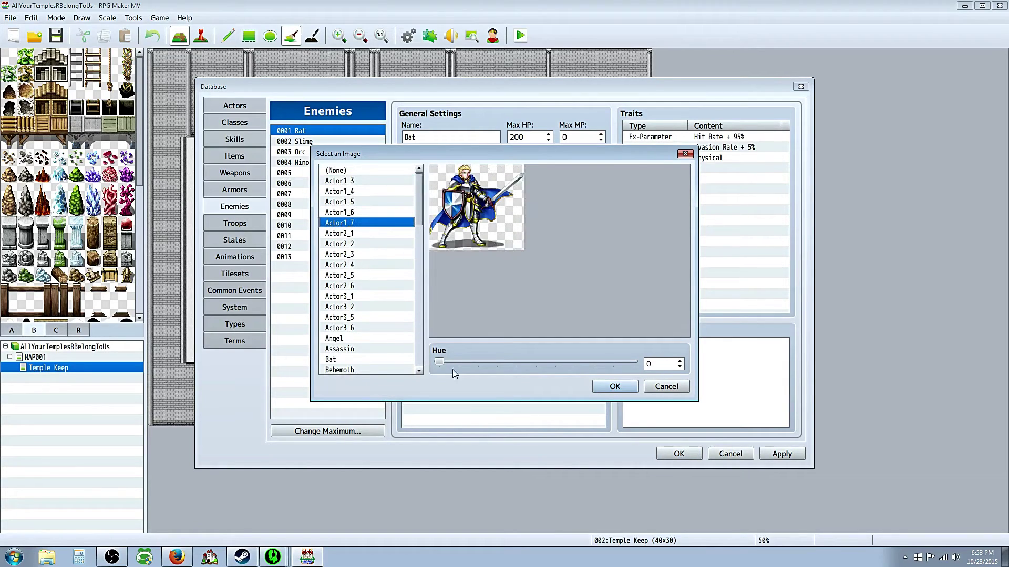
drag(496, 361, 613, 361)
click(615, 386)
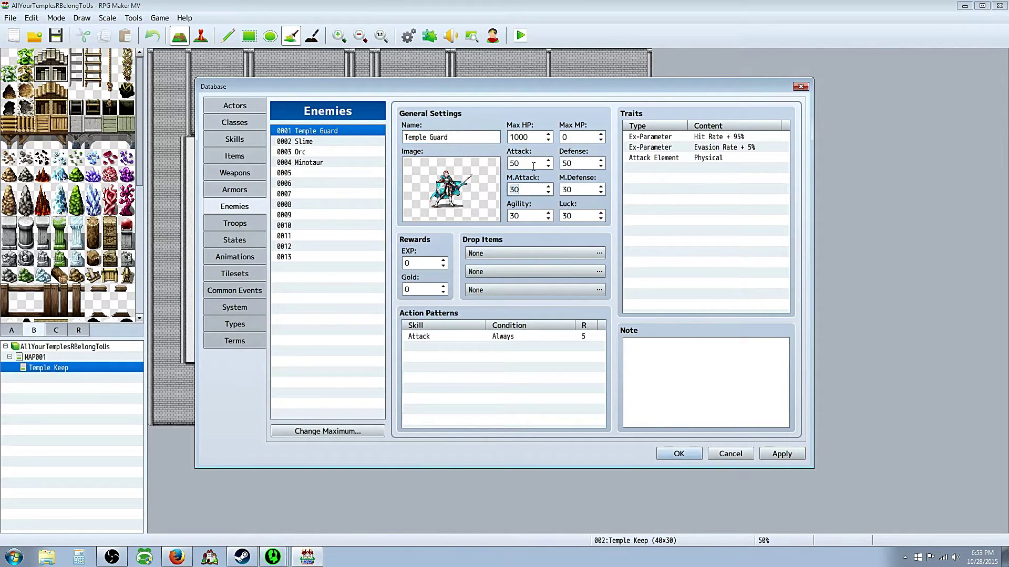
Step: Work out the Temple Guard's experience reward with the calculator and set its EXP to 90
click(423, 263)
click(79, 557)
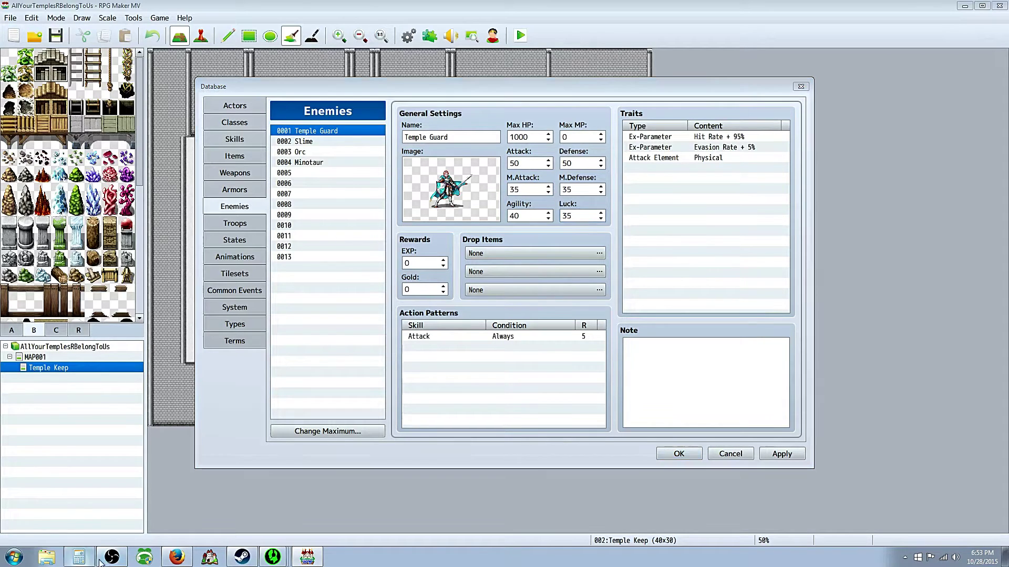
click(788, 389)
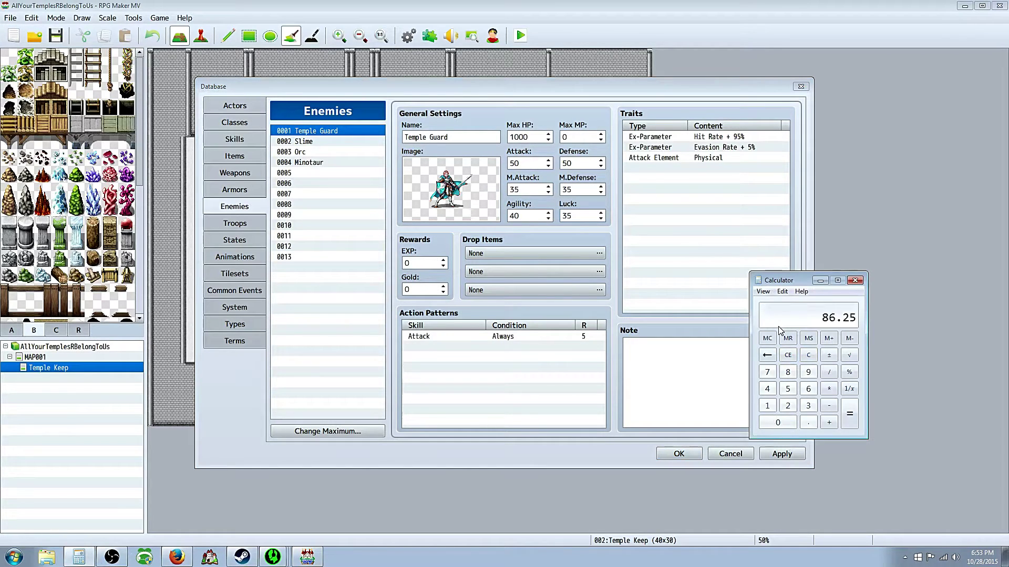
double_click(409, 262)
text(90)
Step: Assign an item to each of the Temple Guard's first two drop slots
click(504, 253)
click(437, 247)
click(528, 247)
click(532, 261)
click(504, 341)
click(499, 272)
click(441, 246)
click(528, 247)
click(517, 296)
click(507, 341)
Step: Raise the maximum number of items in the database to 10
click(248, 187)
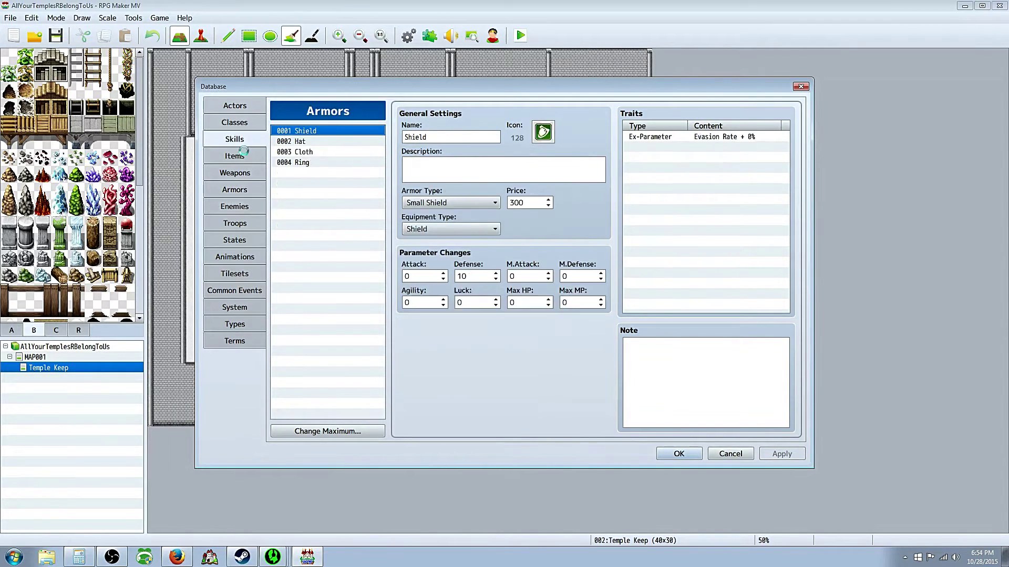
click(239, 156)
click(310, 163)
click(338, 433)
text(10)
Step: Give item 5 icon 260 and name it Fish of Ressurection
click(314, 173)
double_click(544, 132)
scroll(526, 269, down, 3)
scroll(525, 268, up, 1)
double_click(509, 201)
double_click(544, 132)
scroll(488, 273, down, 4)
double_click(442, 316)
click(436, 138)
text(Fish)
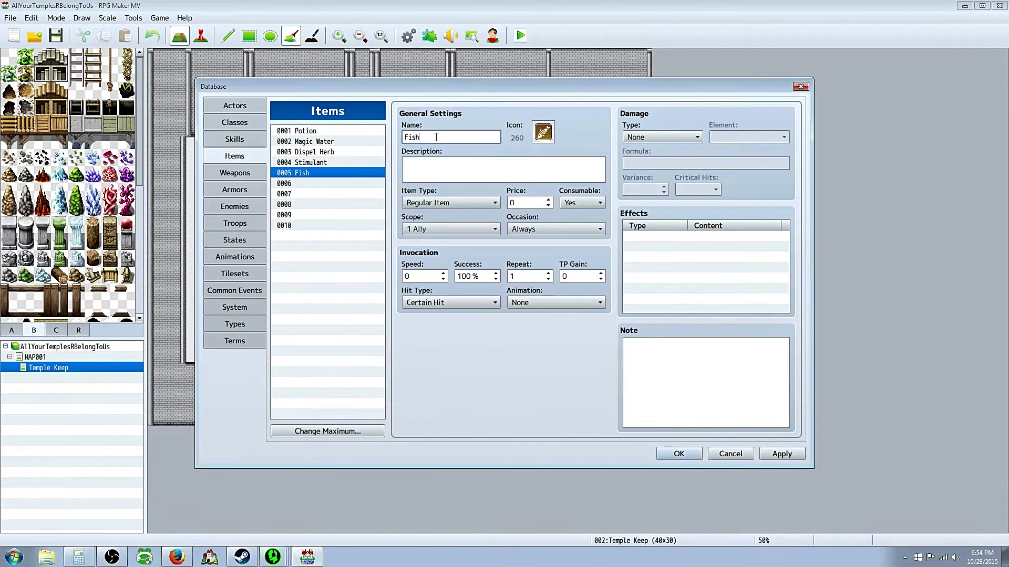
Step: Set the Fish of Ressurection's price to 500, its scope to 1 Ally and its occasion to Always
key(BackSpace)
text(500)
click(422, 230)
click(422, 327)
click(541, 229)
click(531, 242)
Step: Add an effect to the Fish of Ressurection that removes the Knockout state at 100%
double_click(672, 238)
click(670, 198)
click(638, 249)
click(743, 249)
click(745, 262)
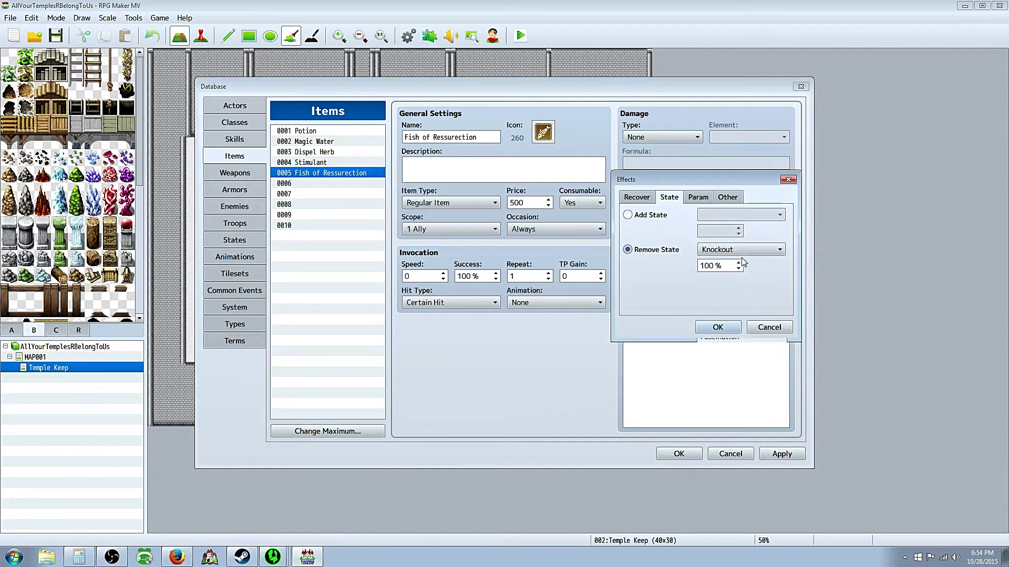
click(718, 327)
Step: Add a second effect with a value of 50 to the Fish of Ressurection
double_click(658, 246)
text(50)
click(716, 325)
Step: Look through the state, parameter and other effect options available for the Fish of Ressurection
right_click(657, 254)
click(683, 264)
click(669, 198)
click(739, 215)
click(645, 251)
click(730, 215)
click(697, 198)
click(652, 250)
click(740, 250)
click(667, 286)
click(728, 197)
click(736, 214)
click(670, 197)
click(746, 215)
click(678, 315)
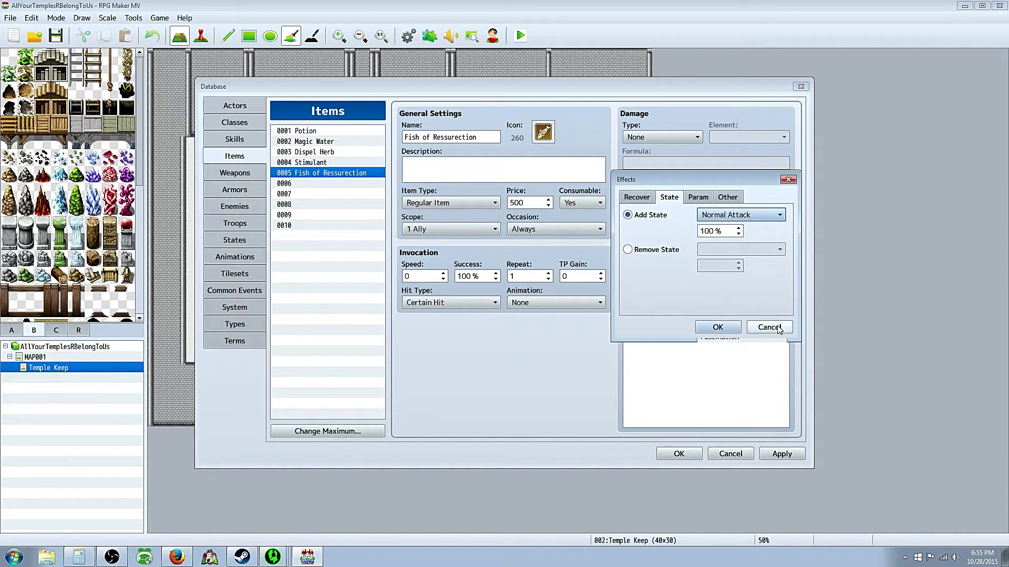
click(769, 328)
Step: Apply the item changes and raise the maximum number of states to 13
click(782, 454)
click(235, 240)
click(315, 431)
text(13)
click(303, 446)
Step: Name state 11 Regeneration and give it icon 7
click(310, 236)
click(456, 135)
double_click(543, 132)
click(490, 159)
click(572, 388)
Step: Add an HP Regeneration ex-parameter trait of +11% to the Regeneration state and apply the change
double_click(632, 188)
click(709, 141)
click(668, 142)
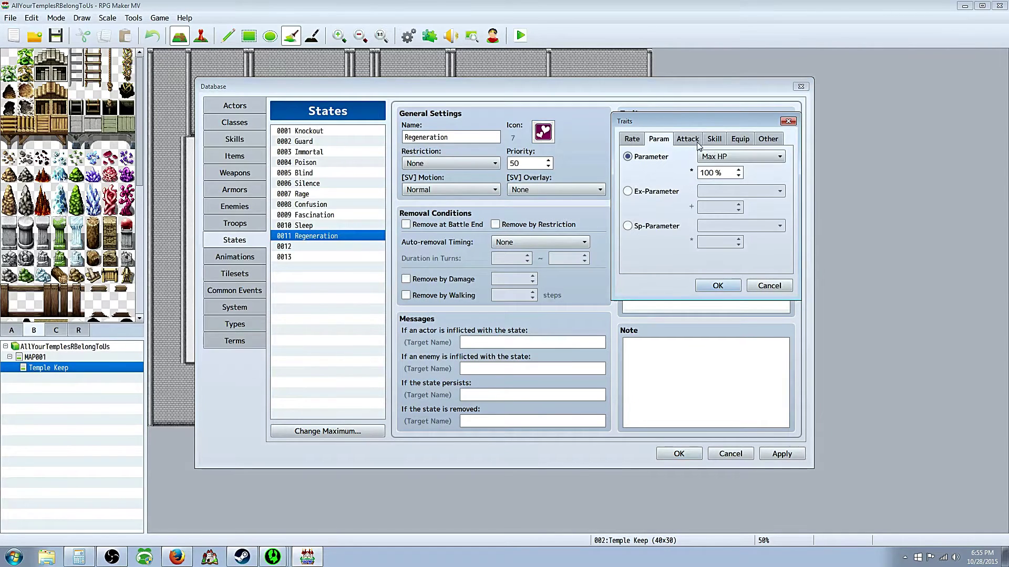
click(657, 192)
click(741, 191)
click(730, 289)
double_click(704, 207)
text(11)
click(717, 286)
click(781, 454)
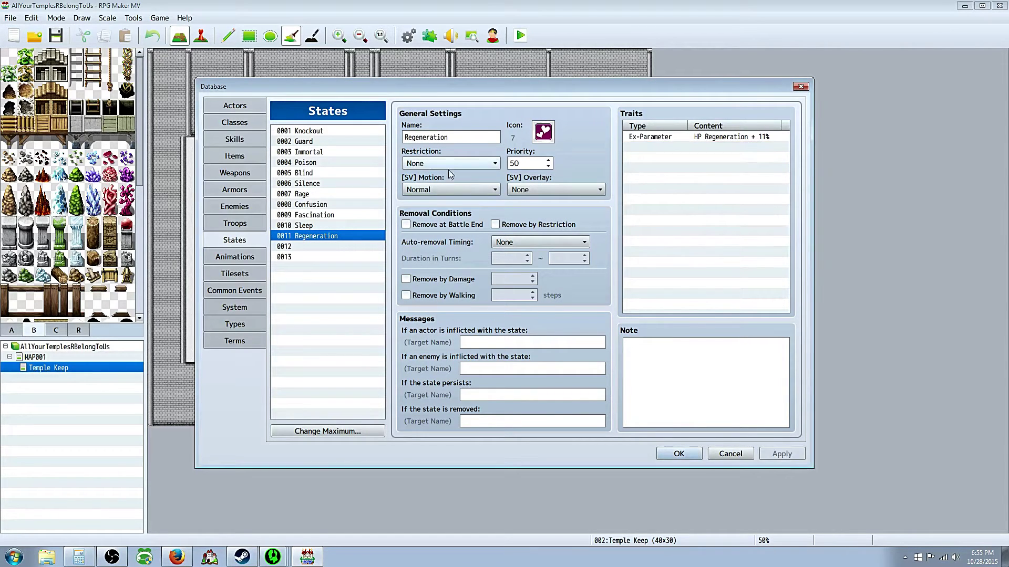
Step: Set Regeneration's priority to 65, its removal to 100 walking steps, and its messages to "is now regaining life." and "is no longer regaining life."
click(528, 190)
click(426, 161)
click(501, 341)
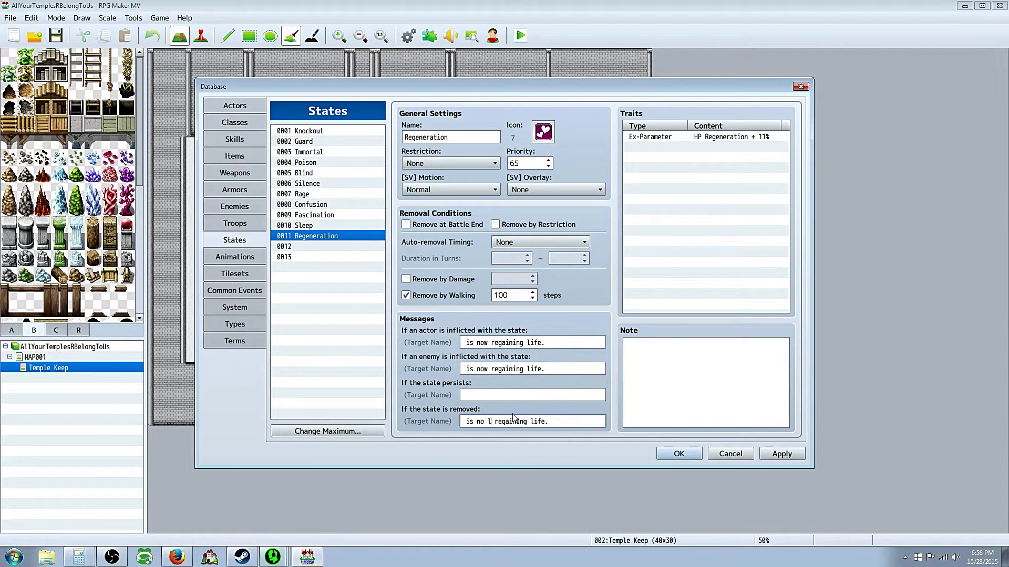
text(longer)
click(675, 453)
click(430, 35)
double_click(450, 143)
click(470, 196)
click(594, 384)
click(578, 424)
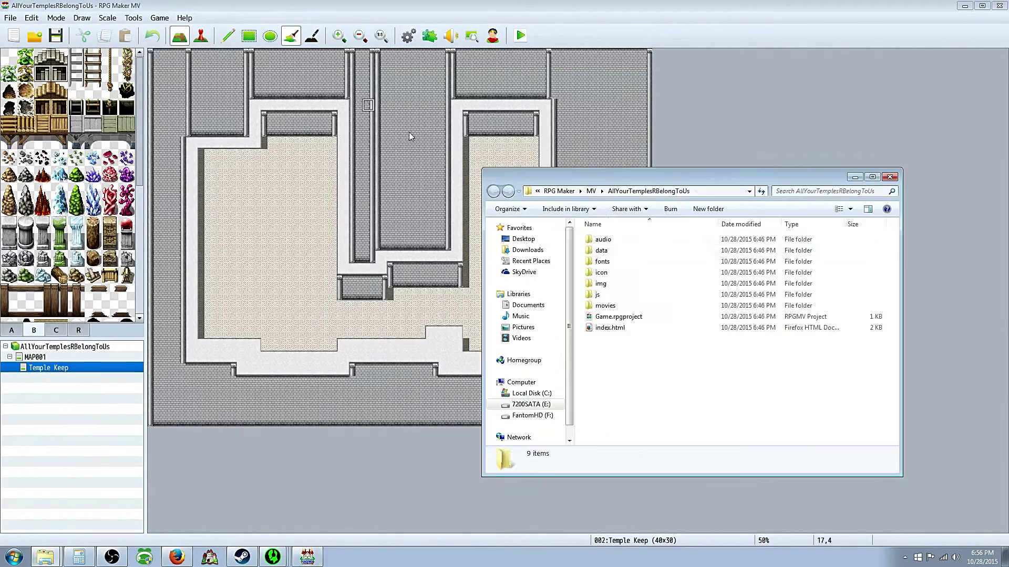
Step: Switch to Steam and browse RPG Maker MV's local files to the Yanfly folder inside dlc, RPGmakerWeb_plugins
click(559, 190)
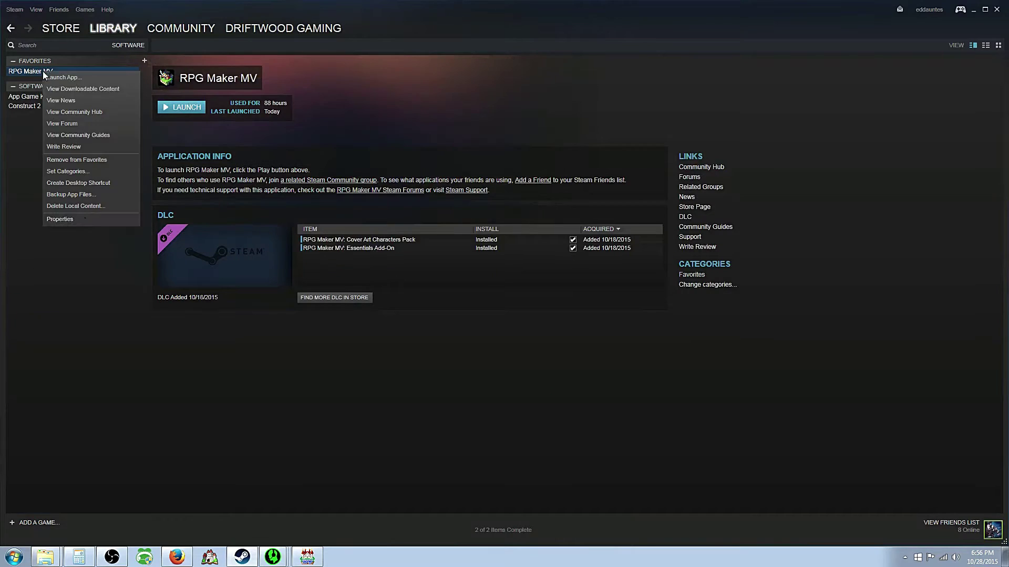
click(69, 218)
click(427, 178)
double_click(613, 264)
double_click(641, 297)
double_click(620, 319)
Step: Copy all the Yanfly plugin files into the project's plugin folder and close the file windows
click(630, 254)
scroll(667, 367, down, 5)
shift+click(657, 444)
click(45, 557)
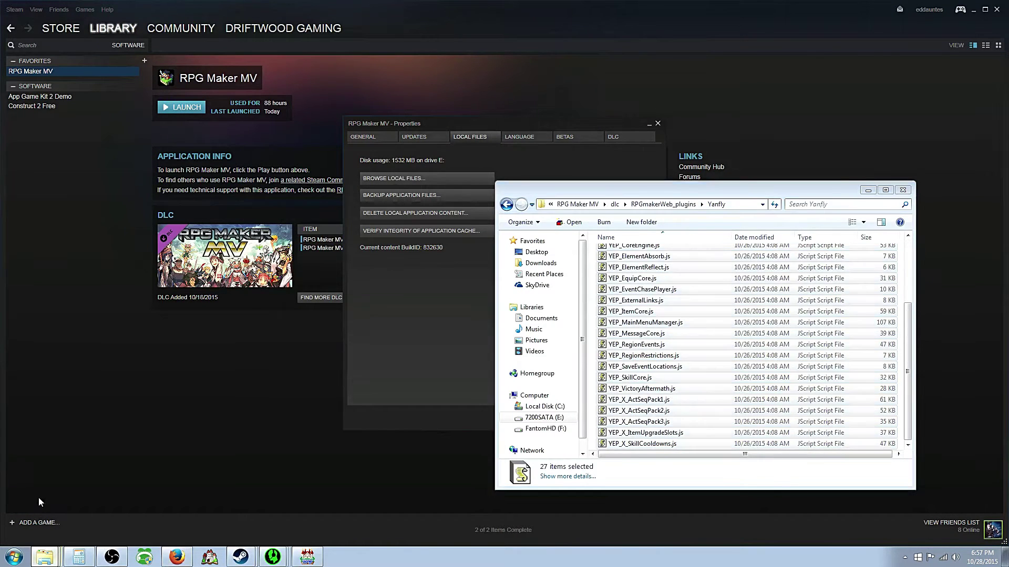
click(40, 503)
double_click(594, 233)
key(ctrl+v)
click(901, 315)
click(868, 190)
click(874, 316)
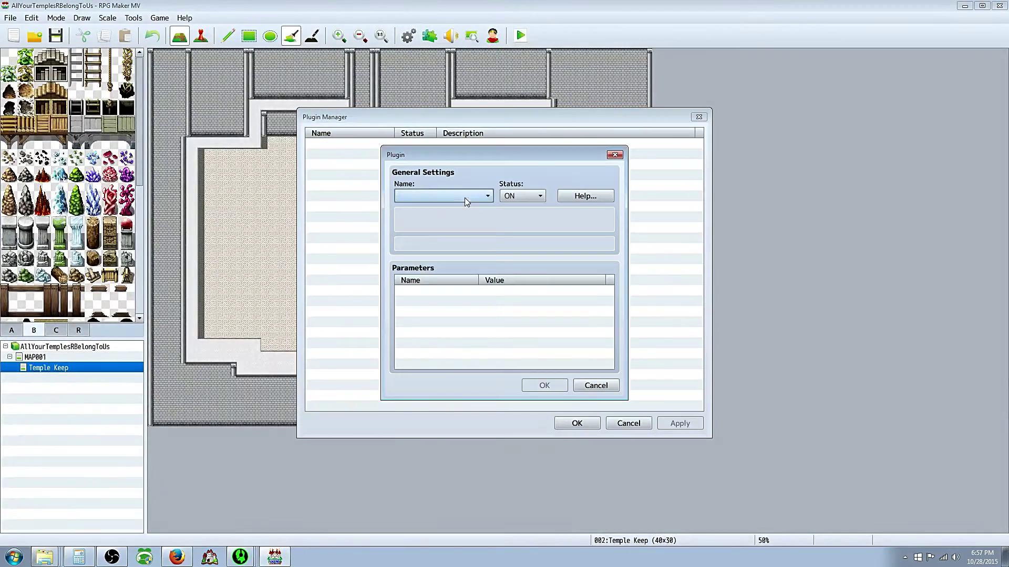
Step: Add the YEP_CoreEngine plugin to the project with its status ON
click(464, 196)
scroll(451, 309, up, 3)
click(453, 390)
click(545, 385)
Step: Add the YEP_MainMenuManager plugin below YEP_CoreEngine
double_click(365, 155)
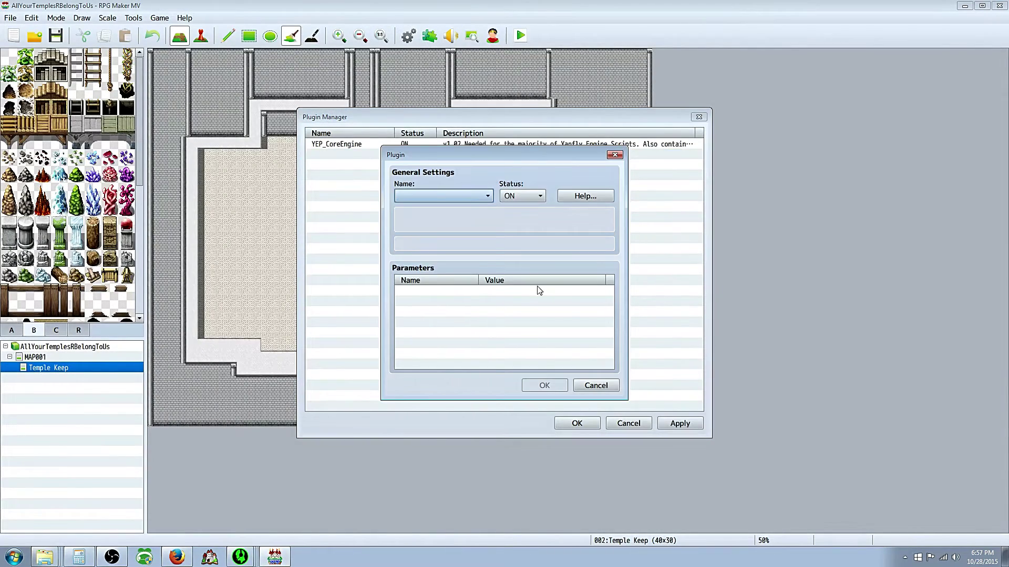
click(473, 197)
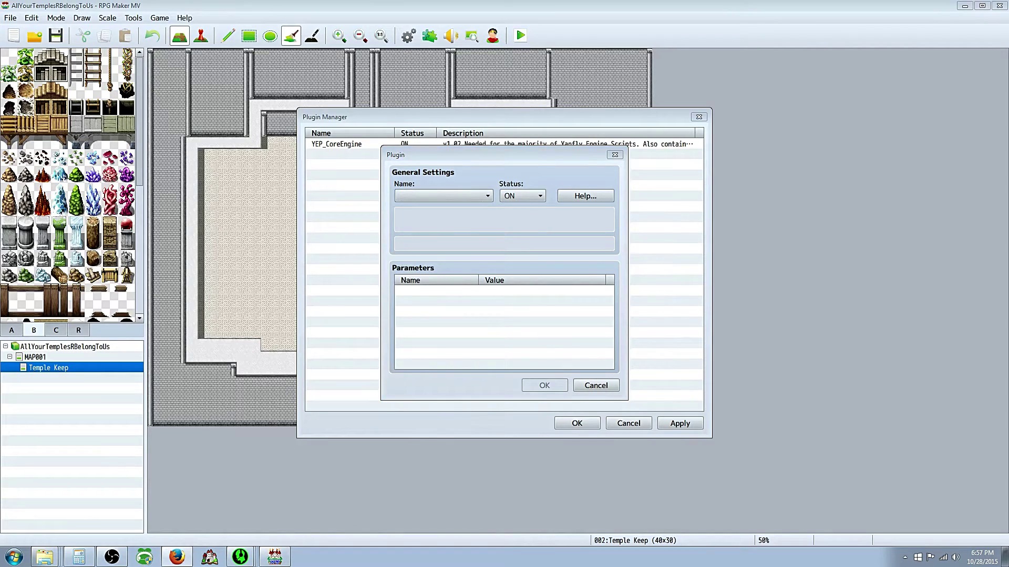
click(464, 196)
scroll(441, 325, down, 4)
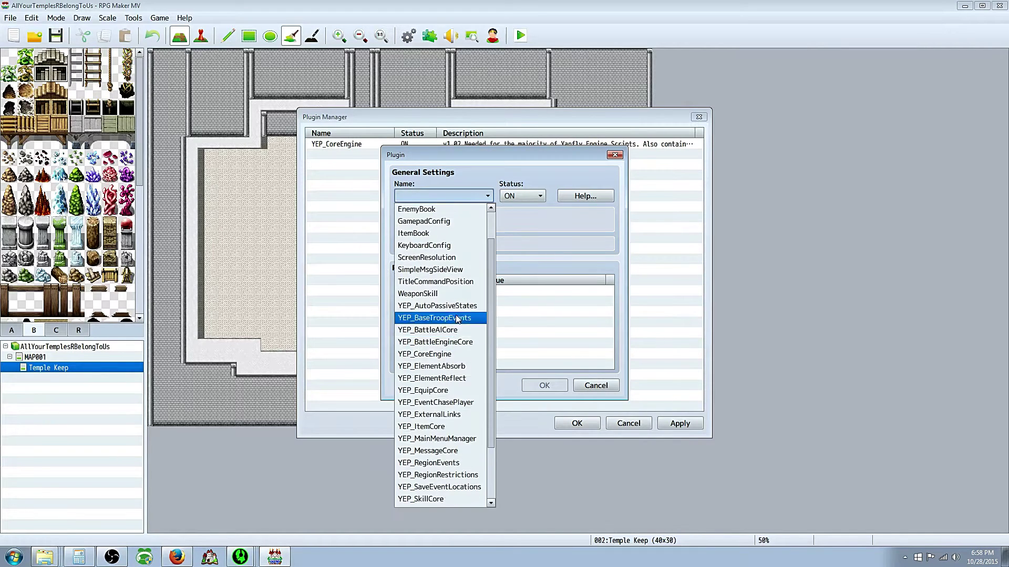
click(442, 360)
click(545, 385)
Step: Add the YEP_MessageCore plugin below YEP_MainMenuManager
double_click(338, 168)
click(465, 196)
scroll(446, 315, down, 1)
click(442, 380)
click(544, 385)
Step: Add a dashed separator entry and the YEP_BattleEngineCore plugin below YEP_MessageCore
double_click(338, 176)
click(464, 196)
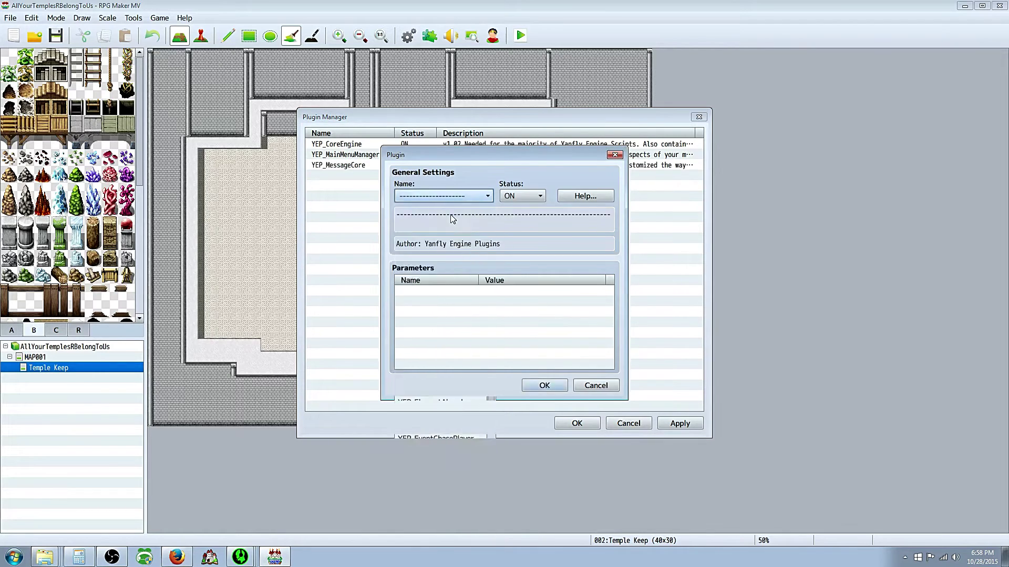
scroll(440, 409, down, 2)
click(440, 317)
click(542, 386)
Step: Add the YEP_X_ActSeqPack1, YEP_X_ActSeqPack2 and YEP_X_ActSeqPack3 plugins below YEP_BattleEngineCore
double_click(338, 196)
click(464, 196)
scroll(447, 410, down, 3)
click(448, 451)
click(544, 388)
double_click(346, 207)
click(464, 195)
scroll(450, 415, down, 3)
click(448, 465)
click(544, 386)
double_click(350, 218)
click(464, 196)
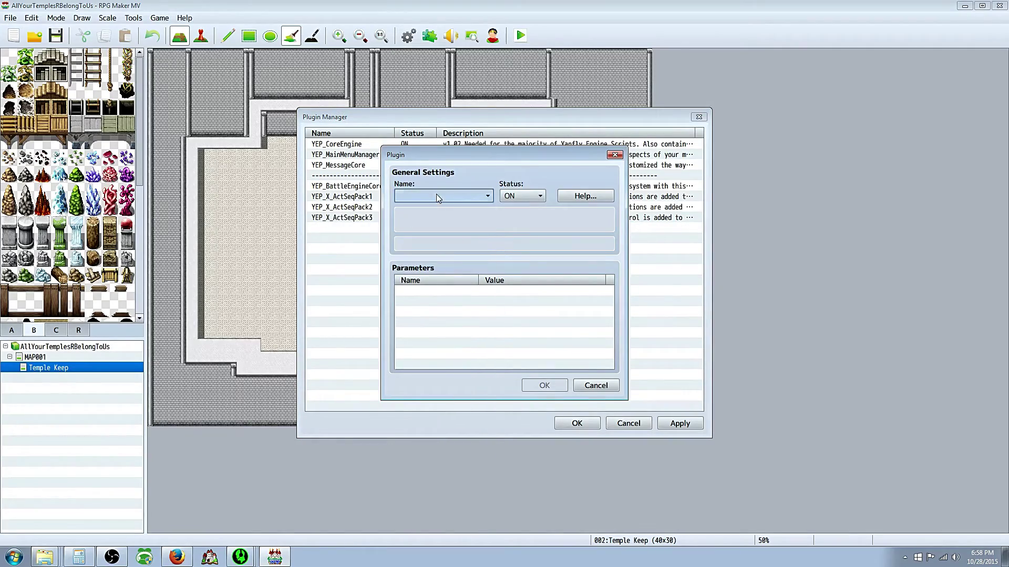
Step: Add the YEP_BattleAICore and YEP_VictoryAftermath plugins below the action sequence packs
click(433, 194)
scroll(433, 342, down, 2)
click(433, 481)
click(544, 385)
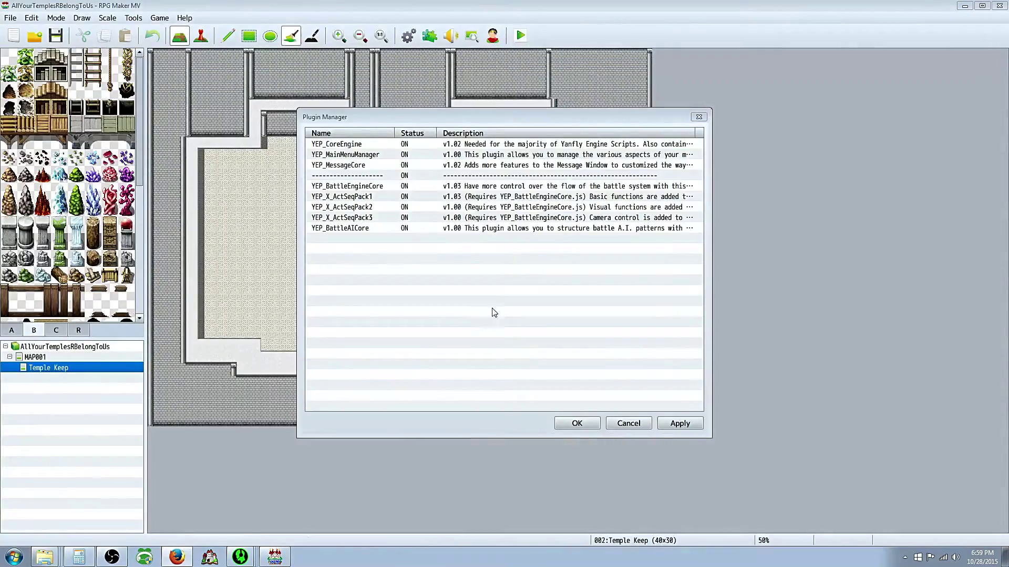
double_click(357, 239)
click(433, 194)
scroll(433, 341, down, 2)
click(433, 514)
click(544, 385)
Step: Add another dashed separator entry followed by the YEP_ItemCore plugin
double_click(357, 249)
click(427, 196)
click(431, 210)
click(545, 386)
double_click(352, 259)
click(452, 196)
click(442, 463)
click(544, 386)
Step: Add the YEP_X_ItemUpgradeSlots plugin below YEP_ItemCore
double_click(386, 270)
scroll(456, 326, down, 3)
click(452, 487)
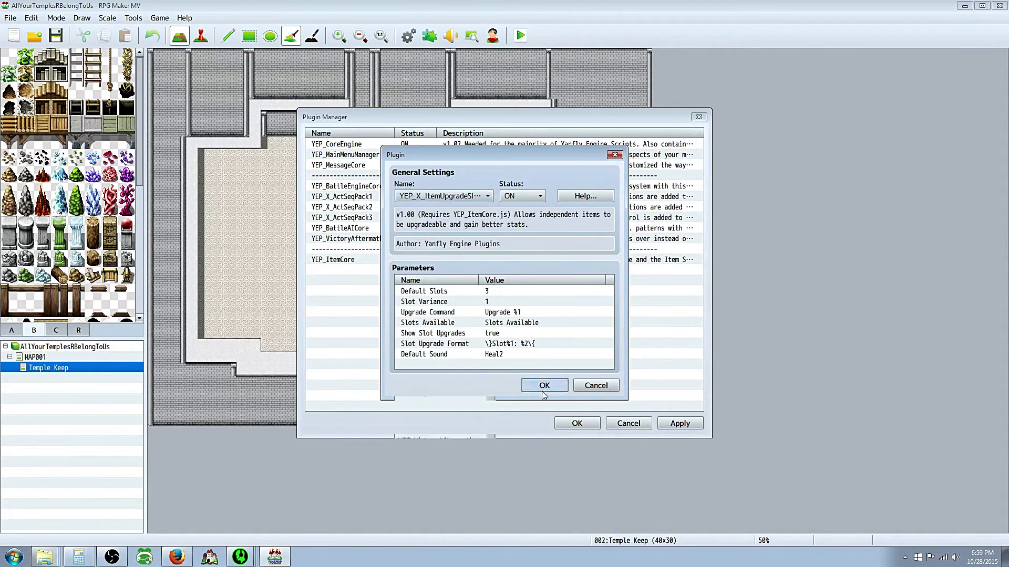
click(539, 389)
Step: Add a dashed separator entry and the YEP_SkillCore plugin below the item upgrade plugin
double_click(367, 280)
click(446, 196)
click(447, 196)
scroll(447, 368, down, 2)
scroll(436, 243, up, 2)
click(432, 211)
click(544, 385)
double_click(405, 292)
click(447, 196)
scroll(447, 357, down, 3)
click(452, 428)
click(544, 386)
Step: Add a dashed separator entry and the YEP_EquipCore plugin below YEP_SkillCore
double_click(389, 301)
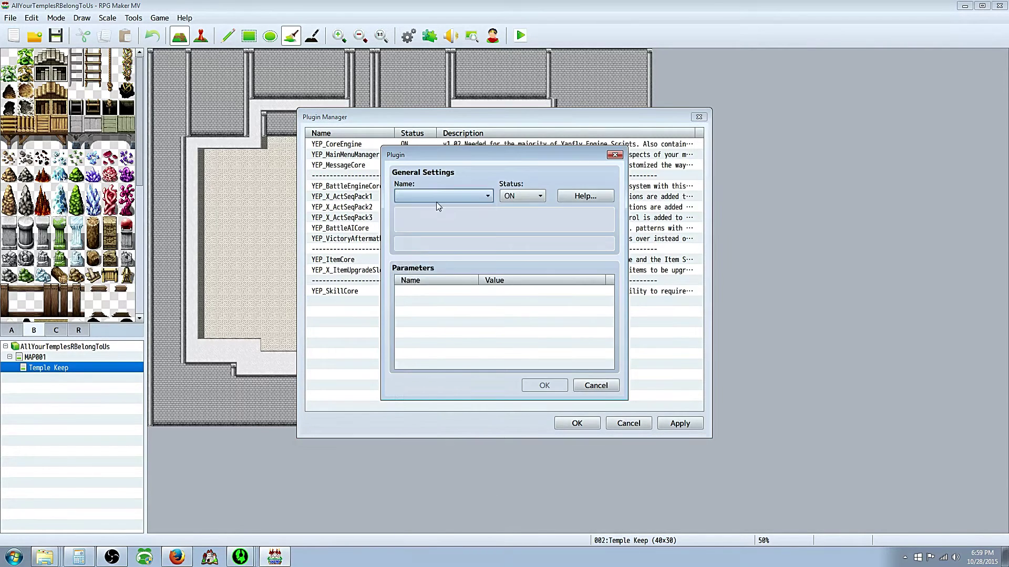
click(433, 195)
scroll(440, 331, down, 1)
scroll(444, 336, up, 3)
click(436, 208)
click(544, 385)
double_click(399, 312)
click(446, 196)
scroll(451, 325, down, 3)
click(447, 320)
click(545, 386)
double_click(400, 323)
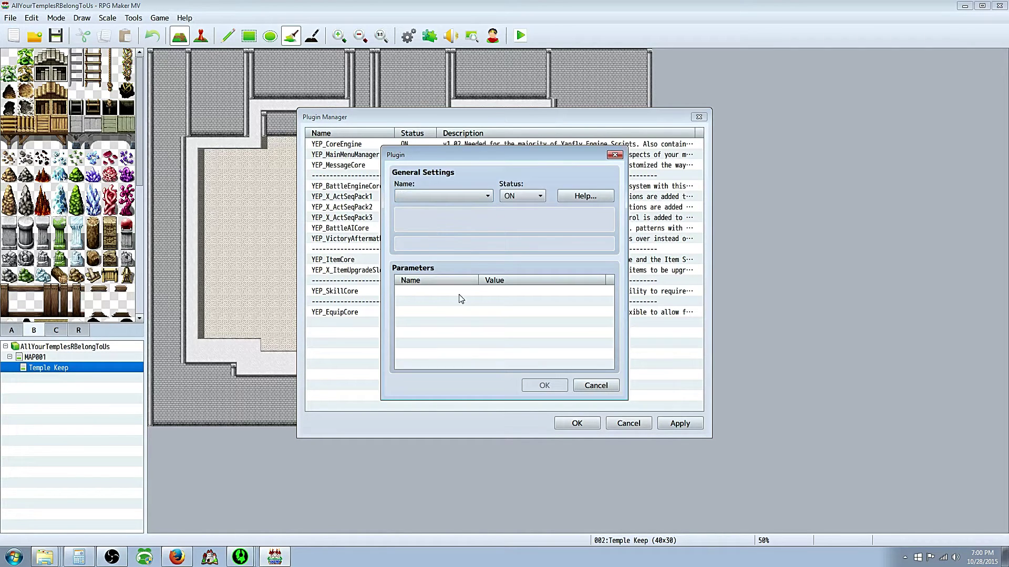
key(Escape)
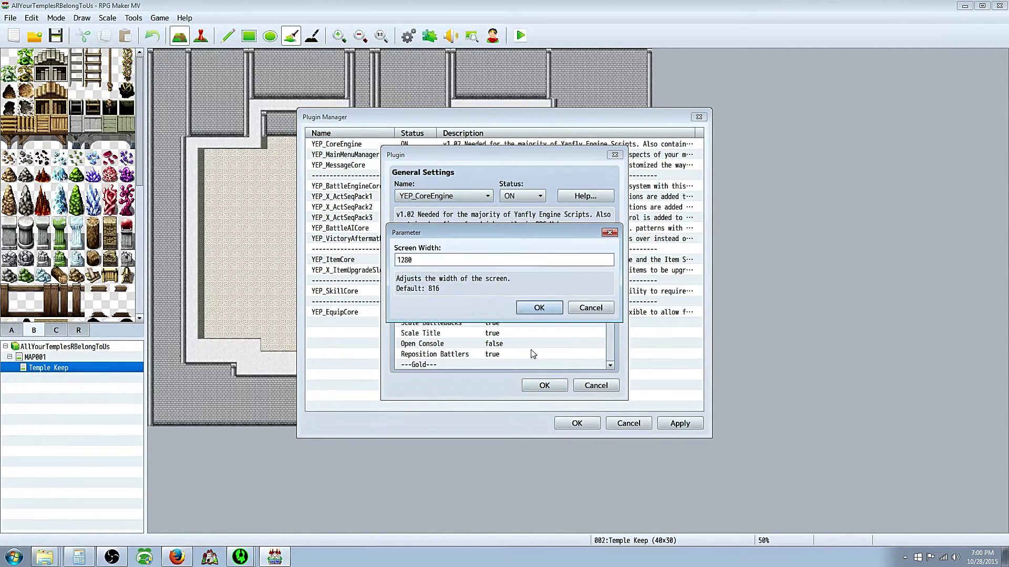
Step: Set the YEP_CoreEngine screen width to 1280, adjust its screen height and confirm the plugin list
click(535, 309)
double_click(513, 312)
click(496, 260)
click(539, 308)
click(544, 386)
click(580, 424)
Step: Playtest the game to check the title screen at the new resolution, and close it
click(520, 35)
click(507, 307)
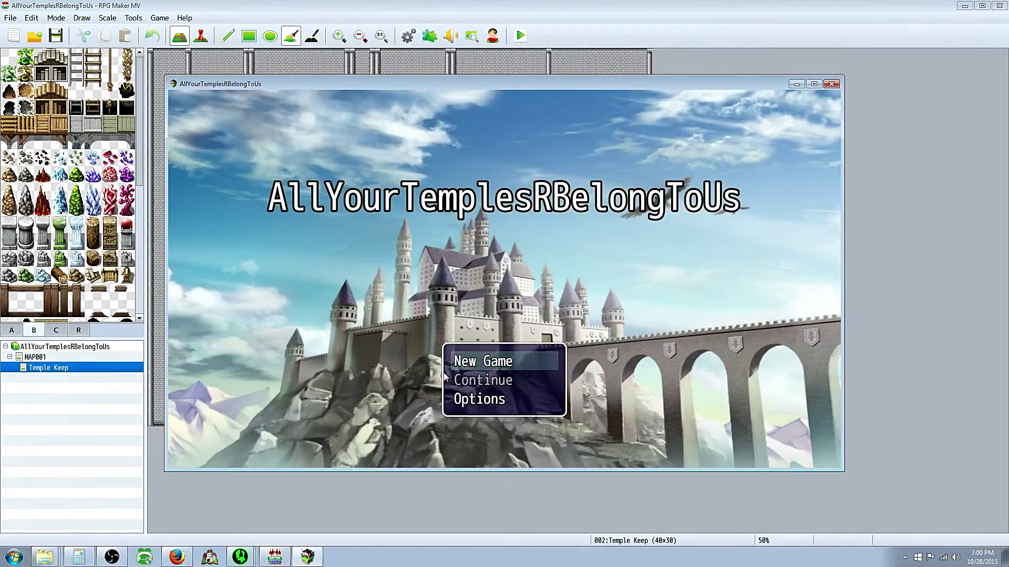
key(Down)
key(Down)
click(831, 84)
Step: Auto-name troop 0001 as Temple Guard*2 in the database
key(F9)
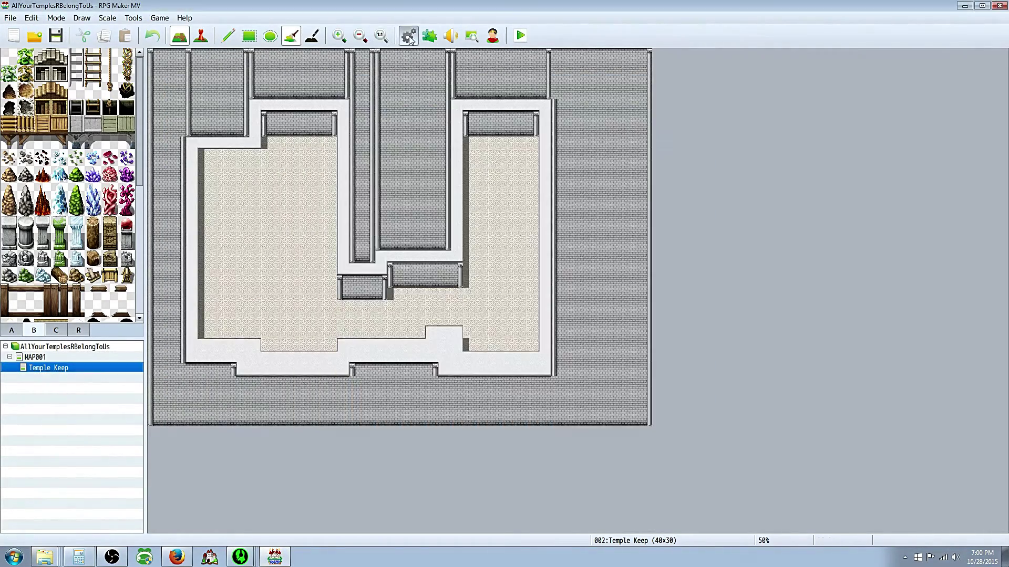
click(235, 223)
click(235, 207)
click(249, 224)
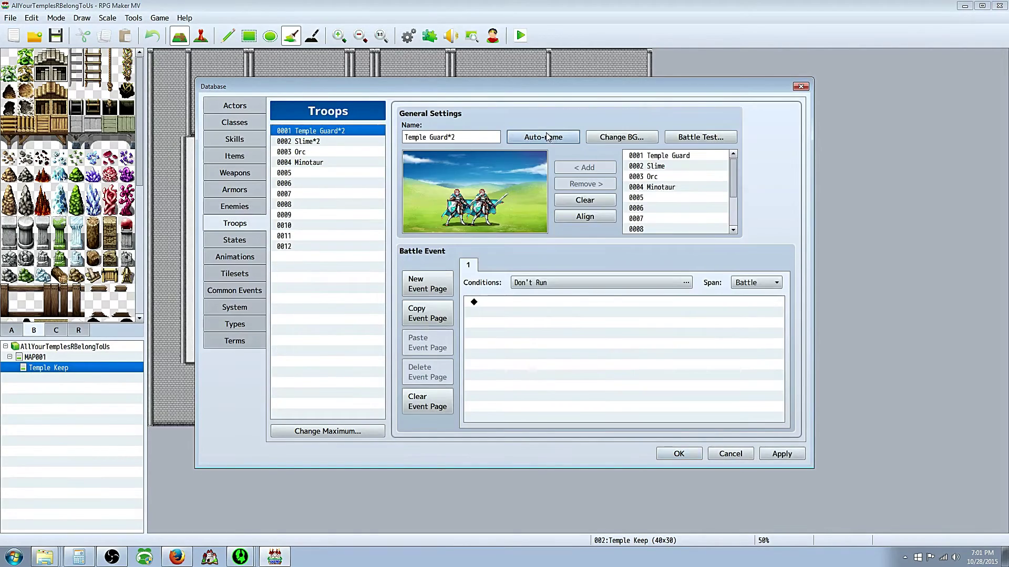
key(Escape)
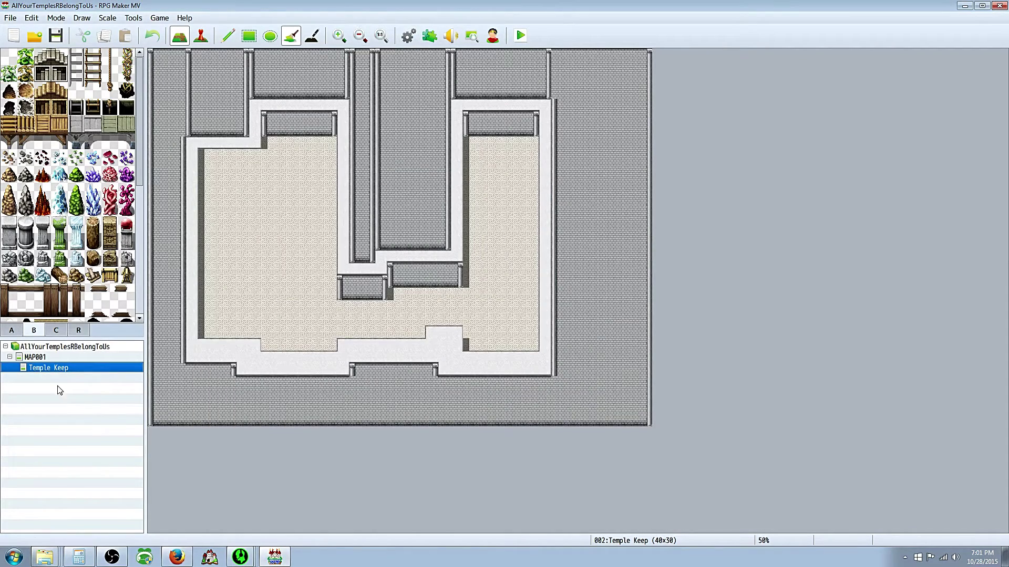
Step: Create the map MAP003 under Temple Keep with the SF Inside tileset and a size of 25 by 20
right_click(42, 366)
click(65, 385)
click(362, 183)
click(355, 256)
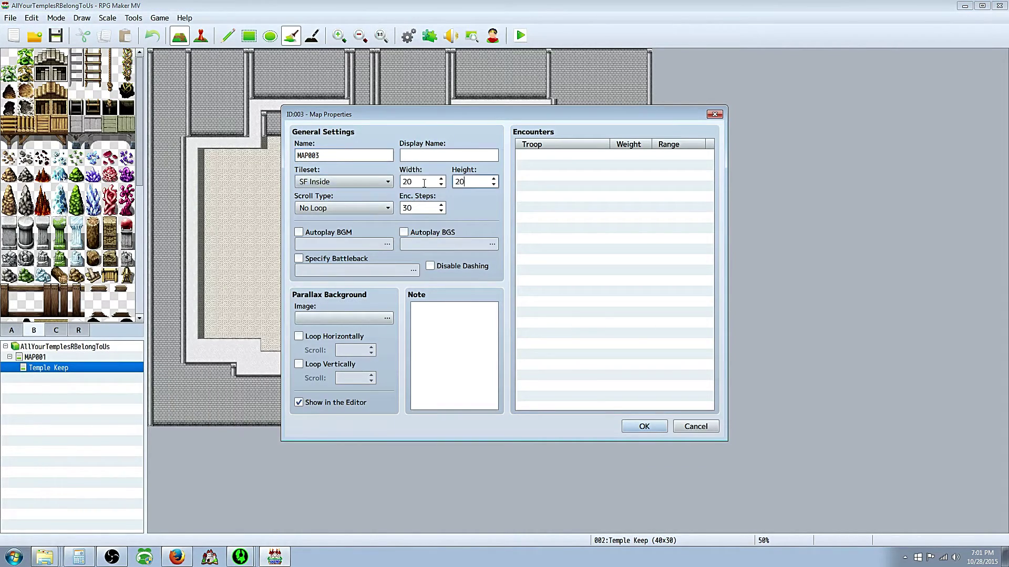
click(644, 426)
Step: Generate a single room on MAP003 with a checkered wall and an olive tiled floor
right_click(49, 376)
click(78, 474)
click(446, 297)
click(562, 384)
click(504, 414)
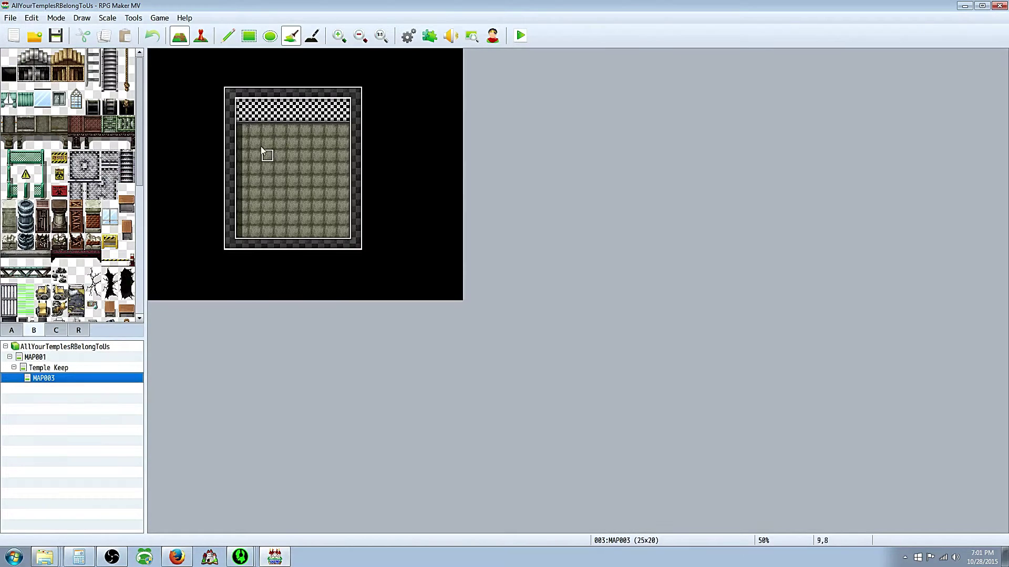
click(373, 157)
click(293, 246)
click(152, 36)
click(152, 36)
click(296, 248)
click(152, 36)
click(227, 36)
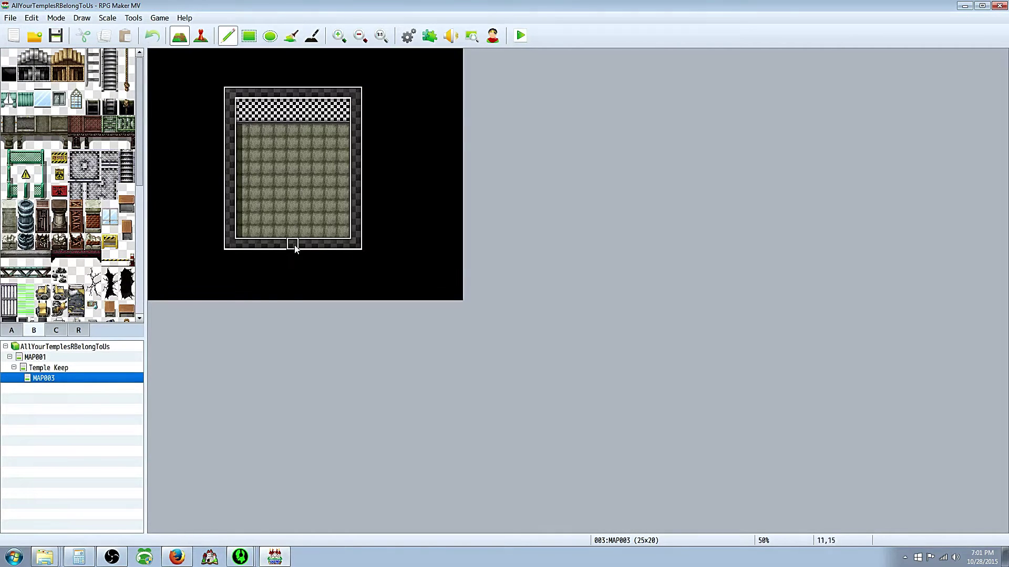
Step: Create a quick Transfer event at (11,15) on MAP003 with direction Down and choose its destination
click(201, 36)
right_click(291, 244)
mouse_move(358, 331)
click(434, 331)
click(580, 277)
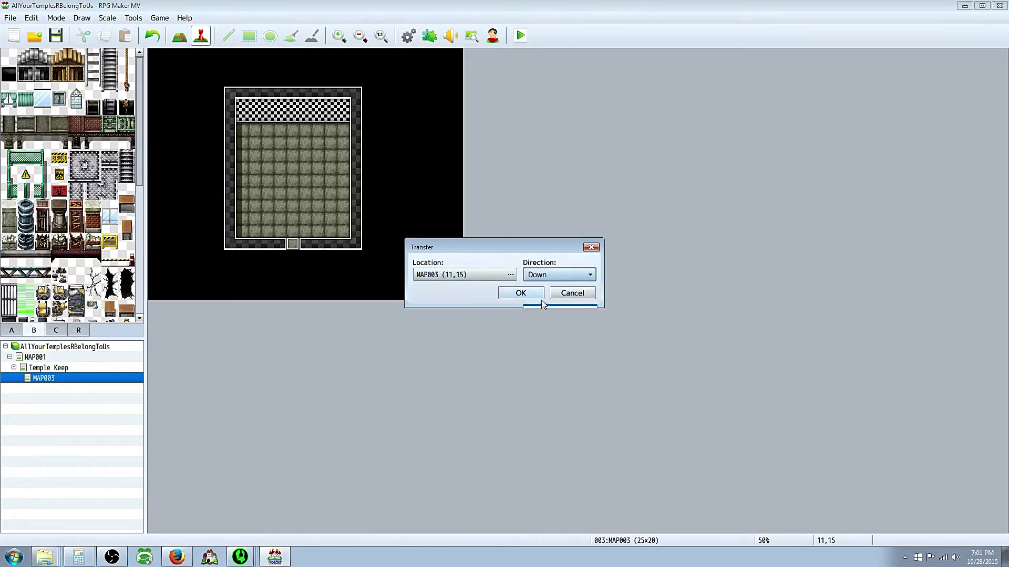
click(544, 305)
click(510, 274)
click(250, 126)
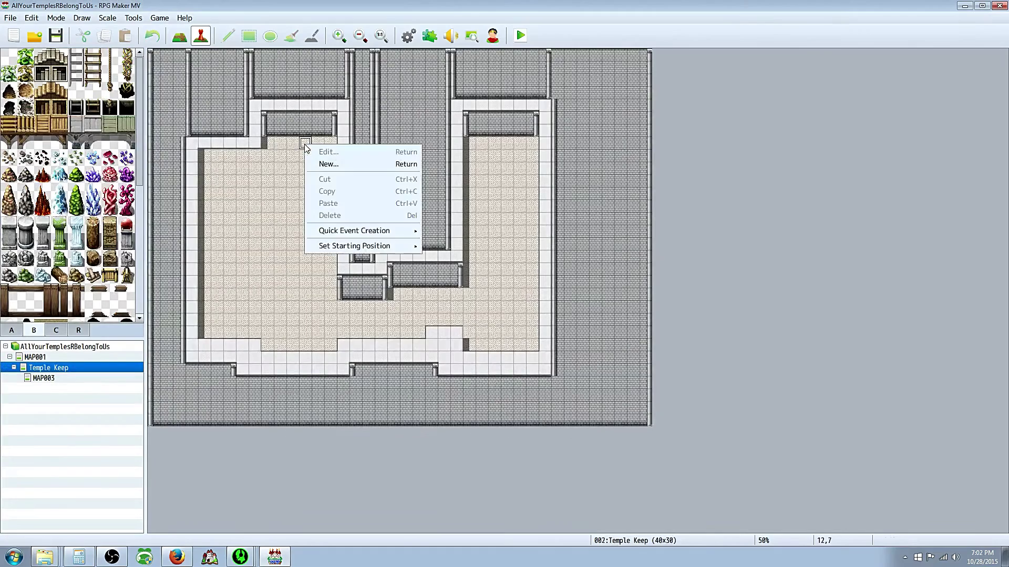
Step: Create a quick Door event at (12,6) on Temple Keep with a wooden door image from !Door1
key(F5)
click(201, 35)
right_click(307, 130)
mouse_move(358, 216)
click(441, 230)
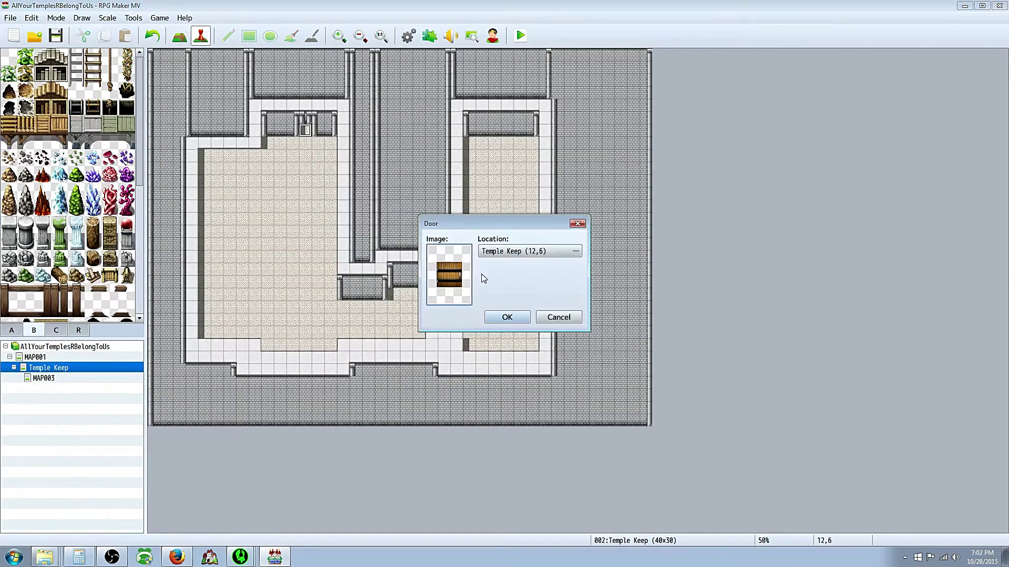
double_click(451, 276)
click(576, 267)
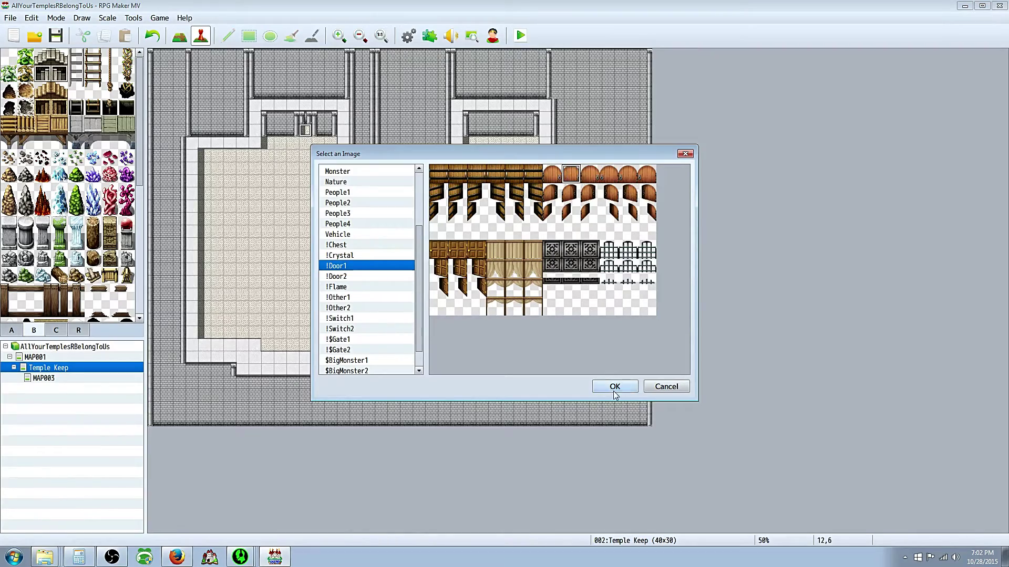
click(613, 386)
click(509, 317)
Step: Set the player's starting position at (12,7) on Temple Keep and playtest a new game
right_click(305, 143)
mouse_move(372, 235)
click(520, 36)
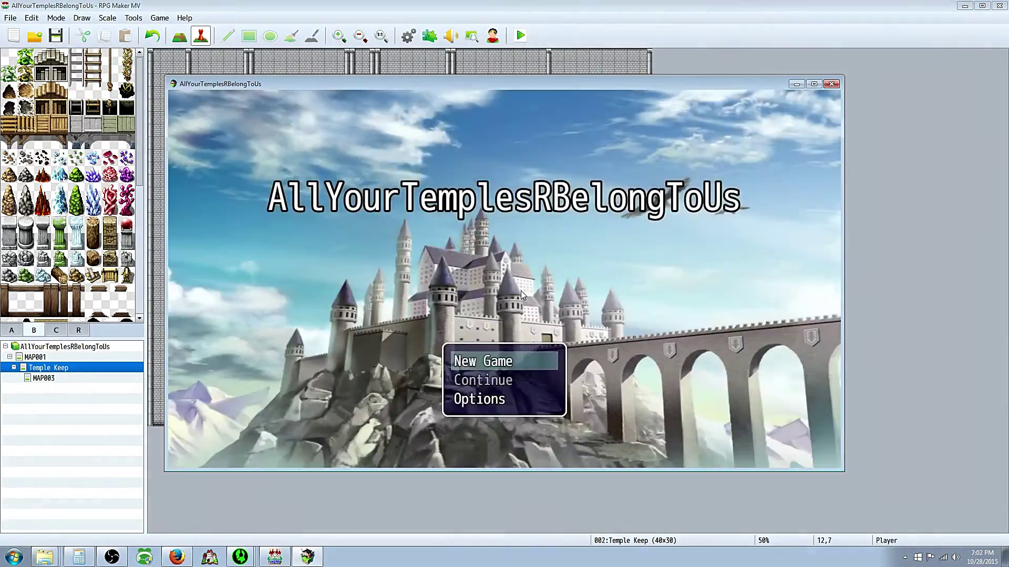
key(Return)
click(834, 84)
Step: Open the database's actors and set the class of actor 0007 to Guardian
click(409, 36)
click(234, 139)
click(235, 123)
click(237, 157)
click(234, 107)
click(451, 163)
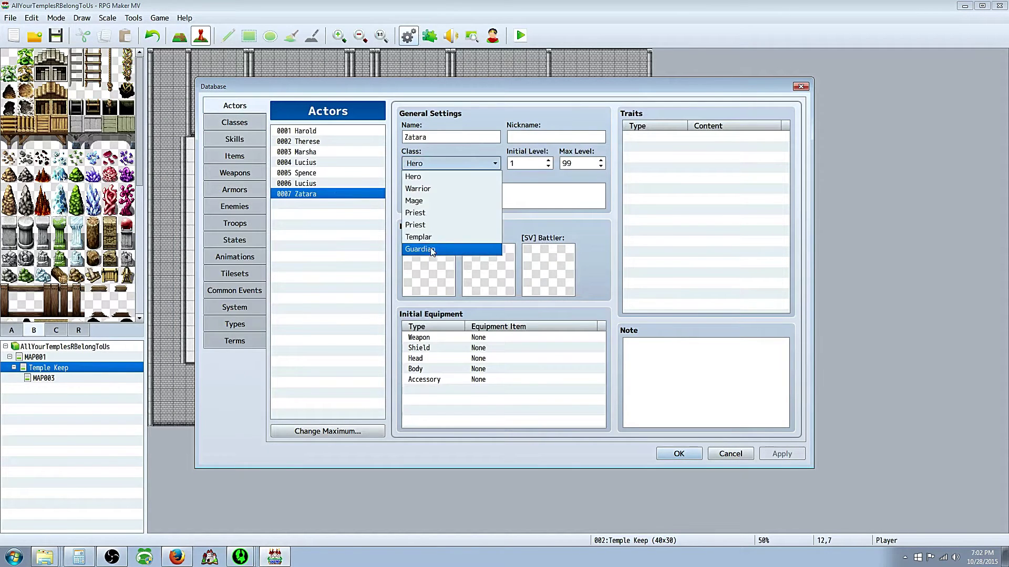
click(437, 248)
Step: Set actor 0006's class to the second Priest entry and actor 0005's class to Guardian
click(315, 183)
click(447, 164)
click(437, 224)
click(315, 173)
click(447, 163)
click(437, 248)
Step: Set the class of actor 0007 to Templar and confirm the database changes
click(316, 194)
click(446, 163)
click(435, 236)
click(457, 201)
double_click(412, 271)
click(679, 454)
Step: Randomize a male character in the Character Generator and remove its second accessory and cloak
click(492, 35)
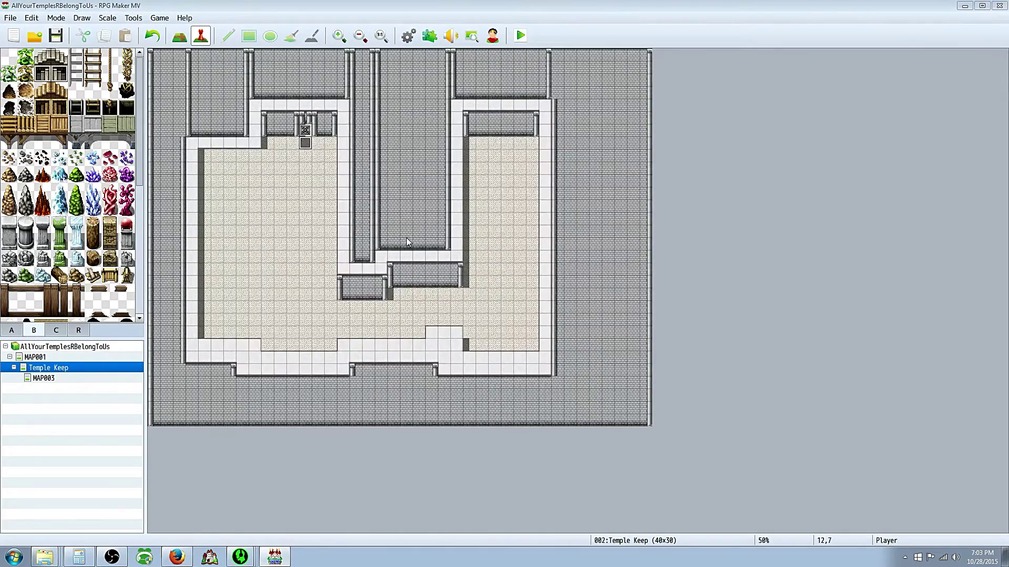
click(288, 319)
click(268, 299)
click(269, 291)
click(368, 151)
click(268, 280)
click(266, 269)
click(368, 151)
Step: Give the character the fourth clothing variation with gold as the main color
click(268, 259)
click(402, 152)
click(468, 151)
click(719, 140)
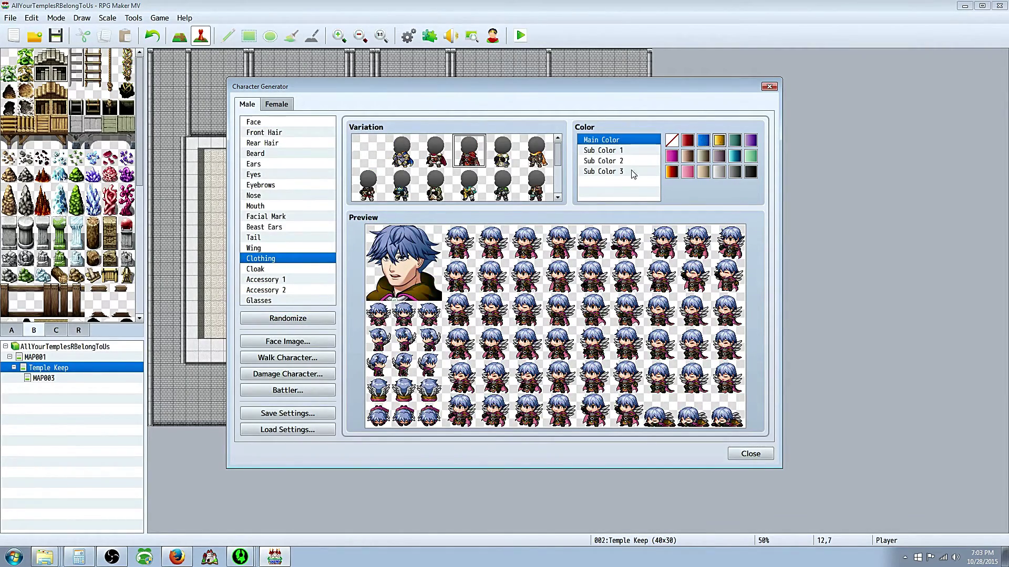
Step: Recolor the clothing with black for Sub Color 1 and the red-orange swatch for Sub Color 2
click(620, 161)
click(623, 151)
click(751, 156)
click(751, 172)
click(625, 161)
click(748, 139)
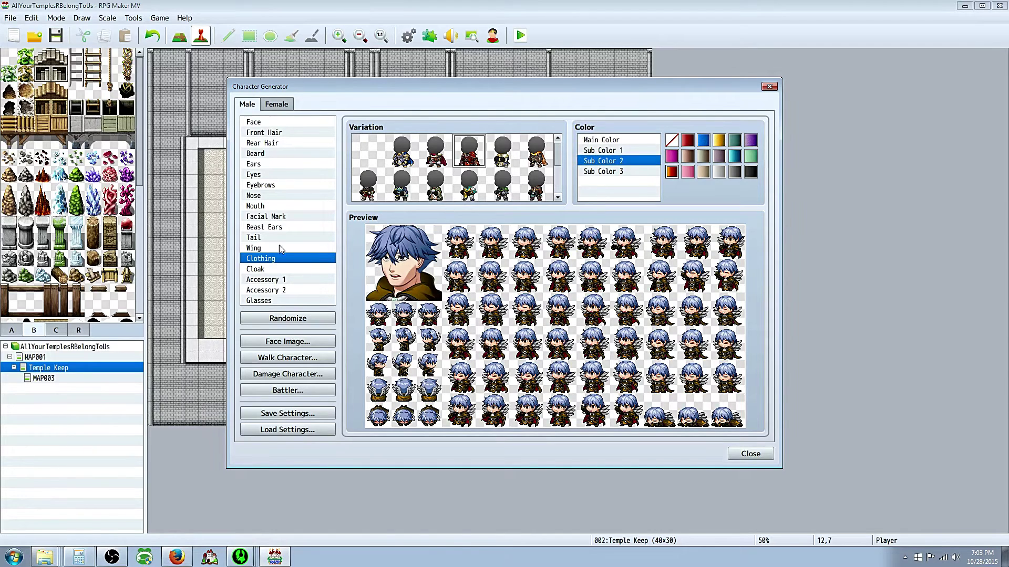
Step: Remove the character's wings and give the face the toothy grin mouth
click(295, 237)
click(293, 216)
click(672, 172)
key(Up)
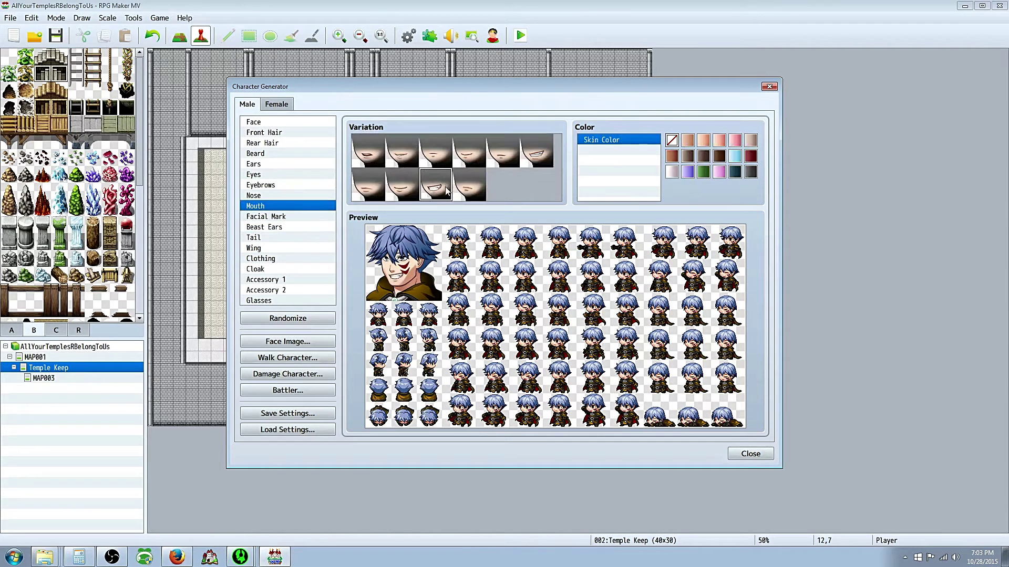
Step: Clear the red facial mark and choose a different eyebrow variation
key(Up)
key(Up)
key(Up)
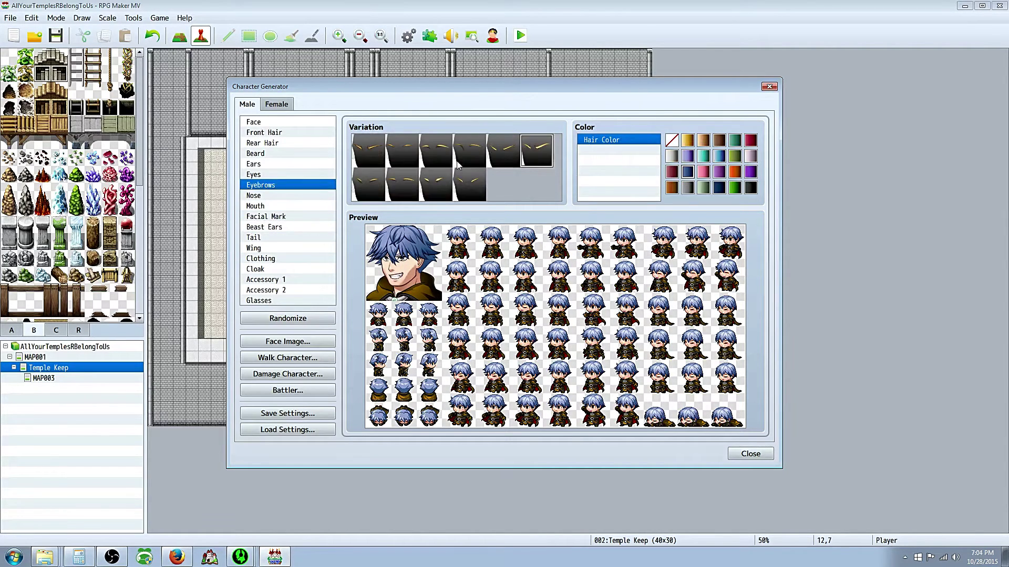
click(406, 155)
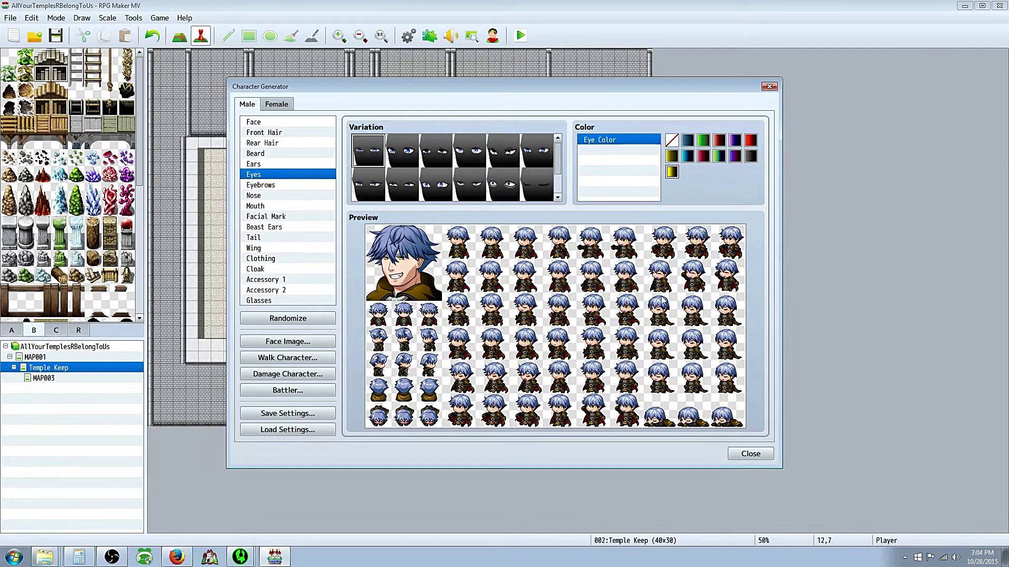
Step: Choose a rear hair variation and set the character's hair color to black
key(Up)
key(Up)
key(Up)
click(536, 184)
click(735, 173)
click(720, 157)
click(687, 173)
click(750, 188)
click(265, 132)
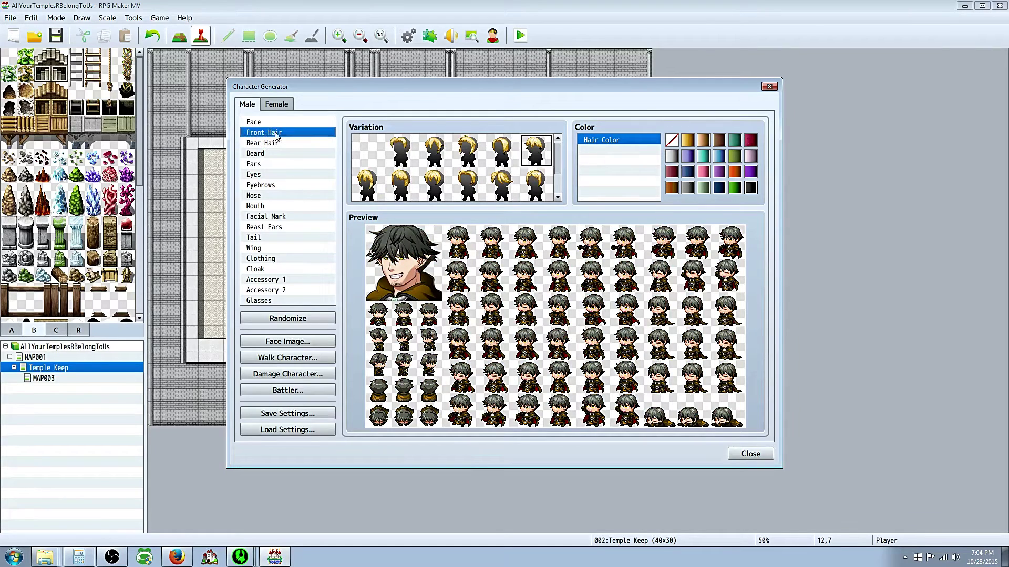
Step: Export the character's face image as a PNG into the project's img/faces folder
click(287, 342)
click(496, 187)
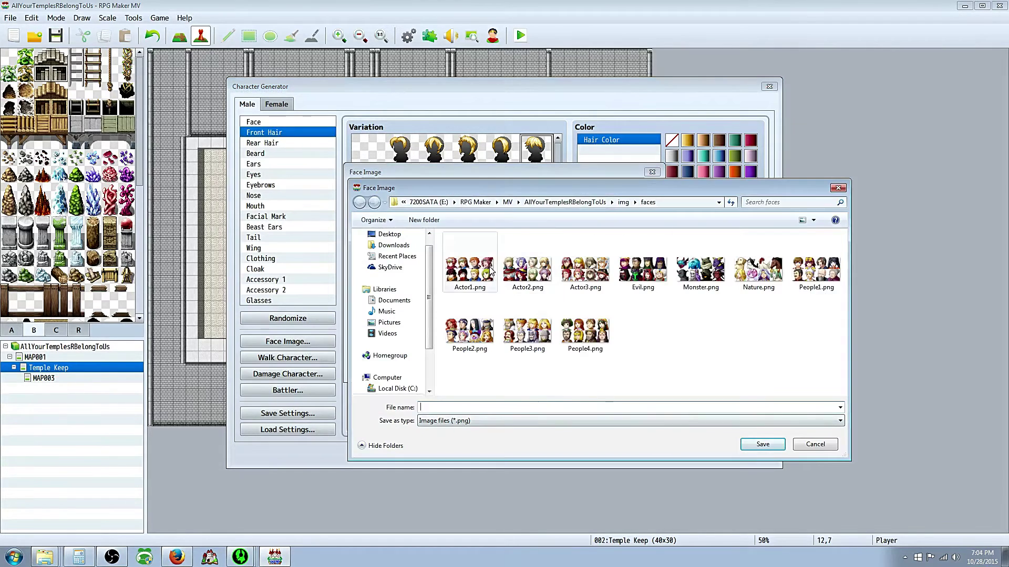
click(762, 444)
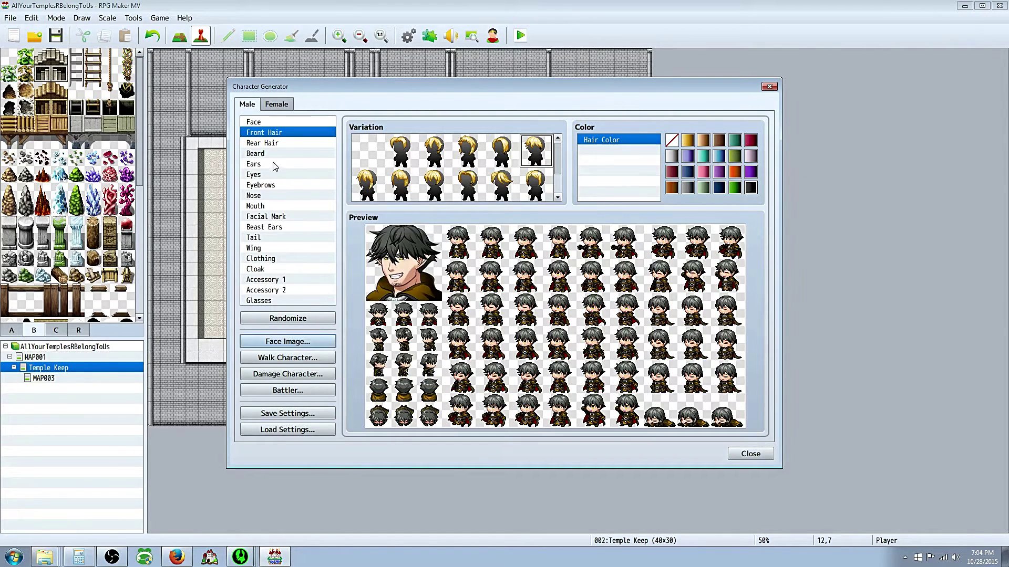
Step: Switch the face to the third eye variation and the first mouth variation for another expression
click(263, 174)
click(433, 154)
click(255, 206)
click(369, 151)
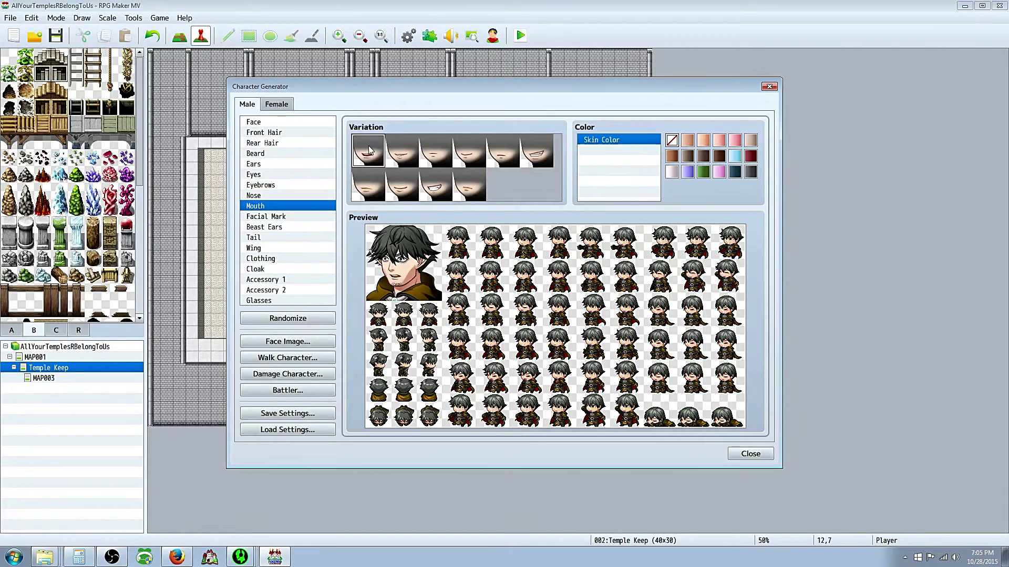
Step: Place the smiling expression in the next slot of the character's face sheet and export it to the project's faces folder
click(296, 345)
click(467, 241)
click(482, 190)
click(763, 444)
Step: Export the character's walking sprite sheet as a PNG
click(292, 361)
click(482, 166)
text(playermale)
key(Return)
click(633, 393)
Step: Export the character's damage sprite sheet as a PNG
click(302, 371)
click(394, 165)
text(playermale)
key(Return)
click(390, 293)
key(Escape)
Step: Export the character's battler sprite sheet and open the option for saving the generator settings
click(288, 390)
click(482, 164)
key(Escape)
key(Escape)
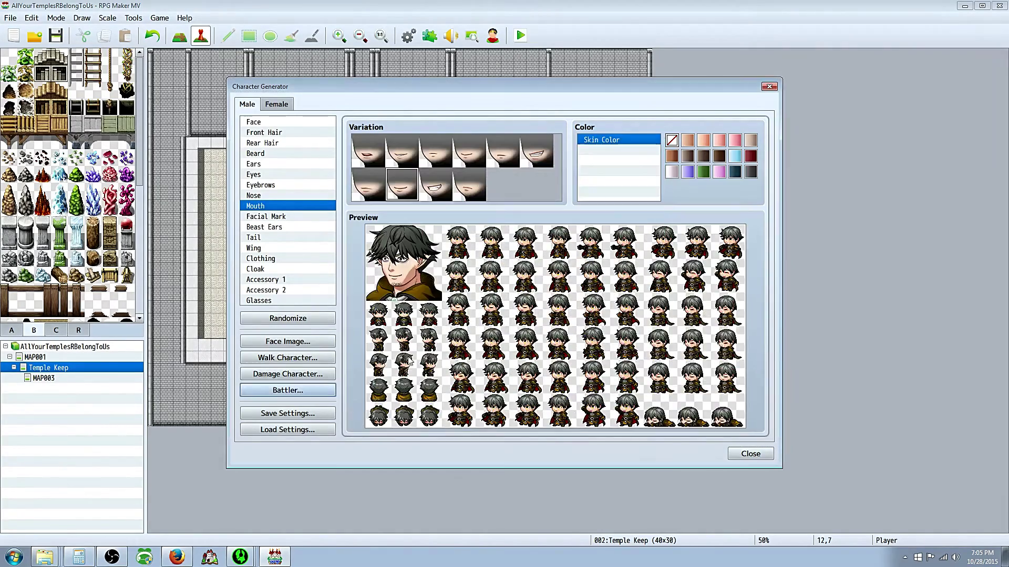
click(287, 414)
key(Escape)
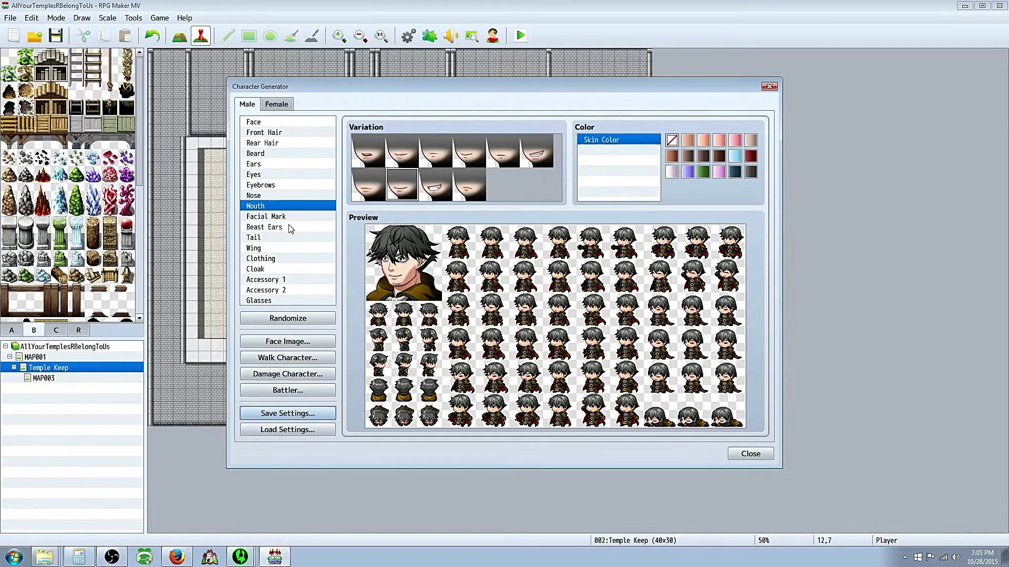
click(263, 227)
click(240, 557)
click(653, 67)
click(499, 68)
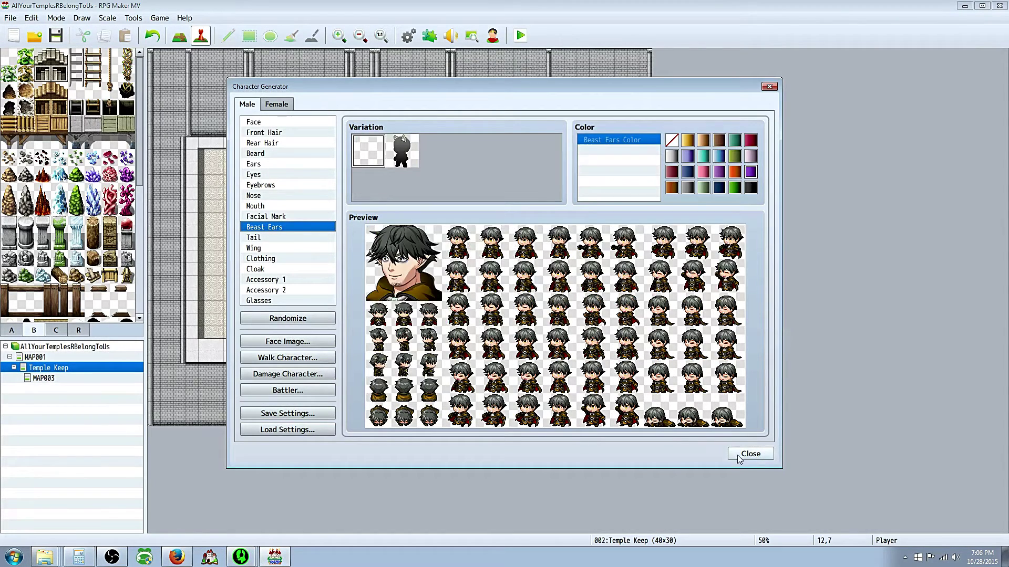
Step: Randomize a new male character, giving him a head accessory and the first clothing variation
click(307, 318)
click(307, 319)
click(306, 319)
click(268, 289)
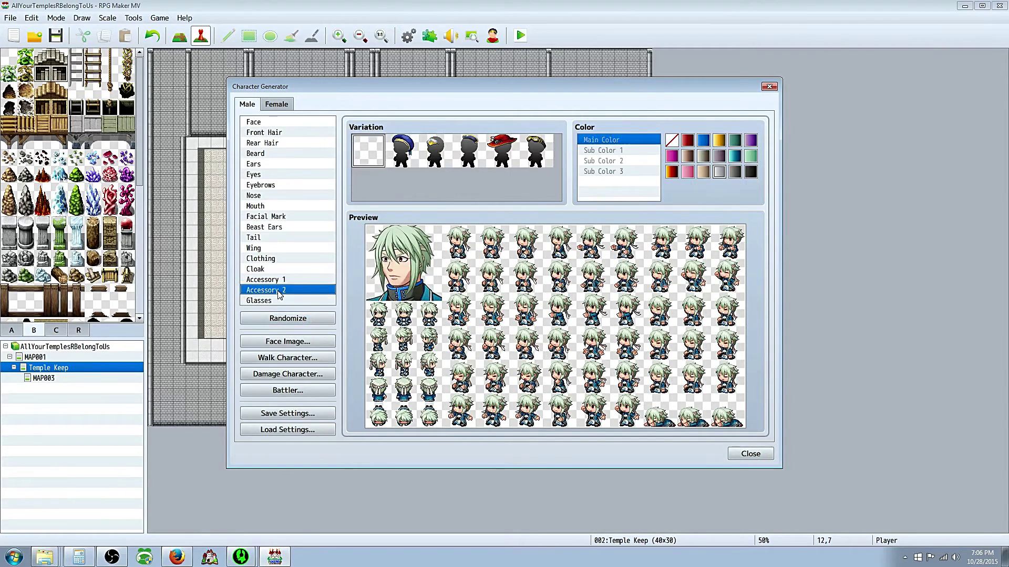
click(274, 280)
click(287, 259)
click(402, 151)
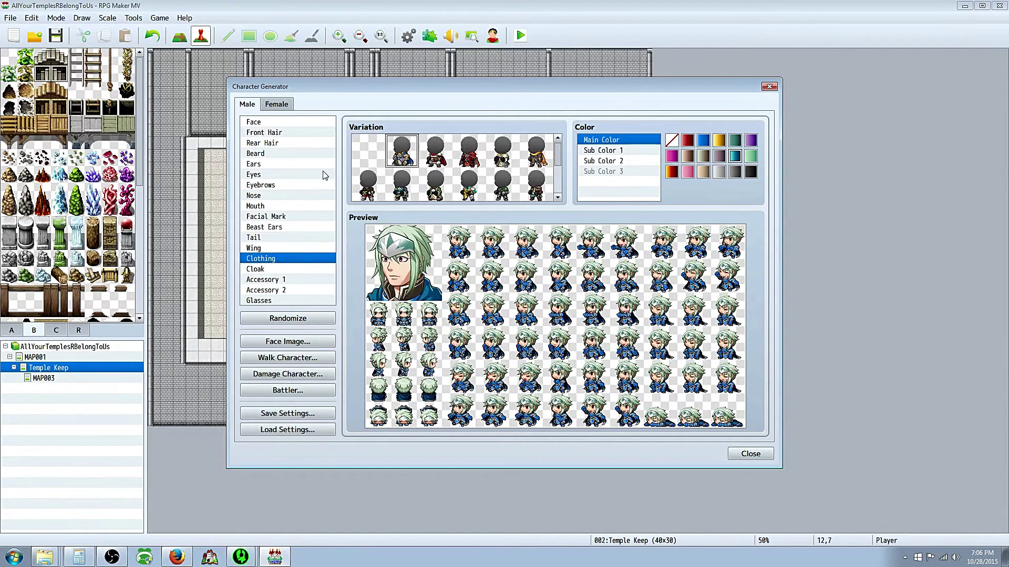
Step: Export the new character's face image as SpenceFace1.png in the img/faces folder
click(310, 342)
click(480, 188)
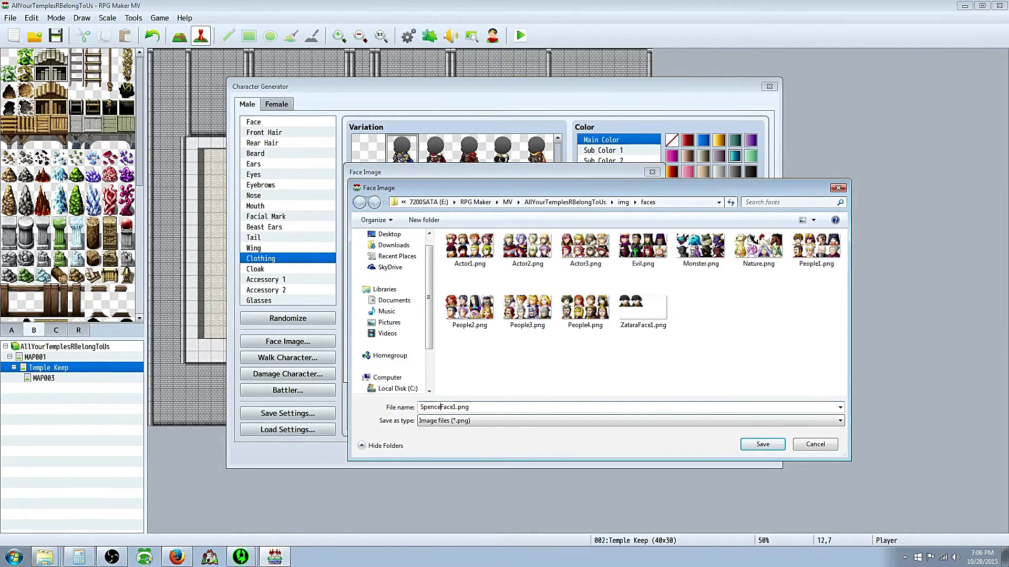
click(763, 445)
click(583, 368)
Step: Export Spence's walking sprite sheet as a PNG
click(295, 358)
click(481, 163)
text(r)
click(763, 419)
click(632, 393)
Step: Export Spence's battler sprite sheet as a PNG
click(294, 374)
click(652, 147)
click(295, 390)
click(482, 164)
key(Escape)
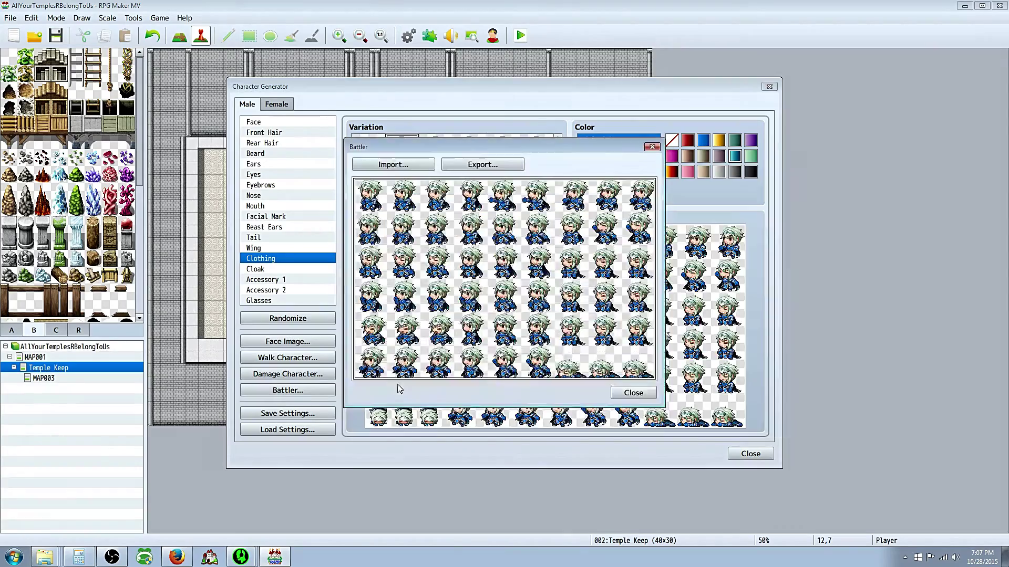
key(Escape)
Step: Randomize another male character, try the second glasses variation, and leave him without glasses
click(301, 320)
click(300, 320)
click(300, 320)
click(300, 320)
click(266, 301)
click(436, 153)
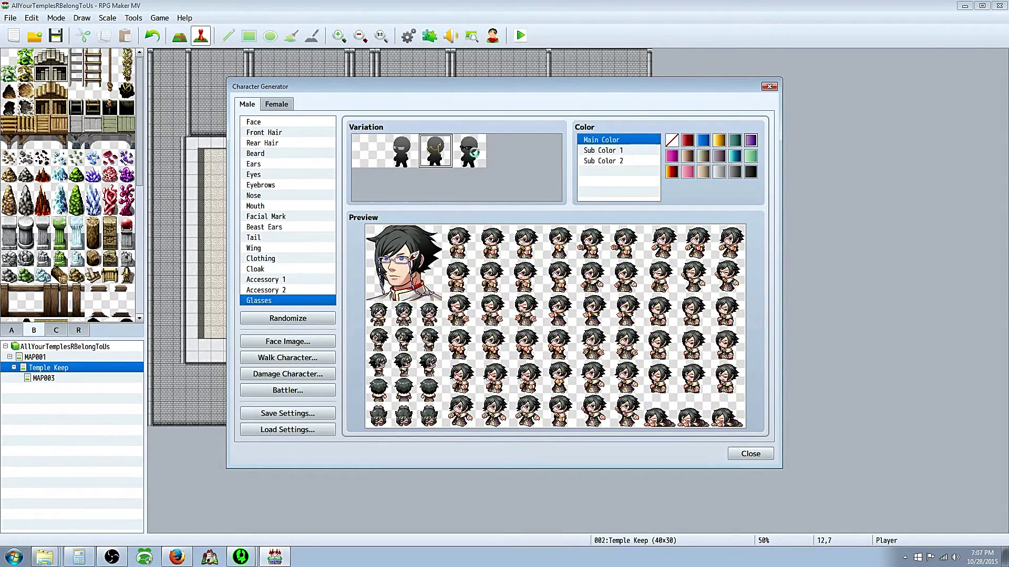
click(370, 152)
Step: Try several Accessory 2 hat variations and choose an Accessory 1 variation for the character
click(268, 291)
click(469, 152)
click(503, 153)
click(536, 153)
click(268, 279)
click(442, 164)
Step: Add the cloak and choose new clothing and wing variations for the character
click(269, 270)
click(401, 154)
click(269, 259)
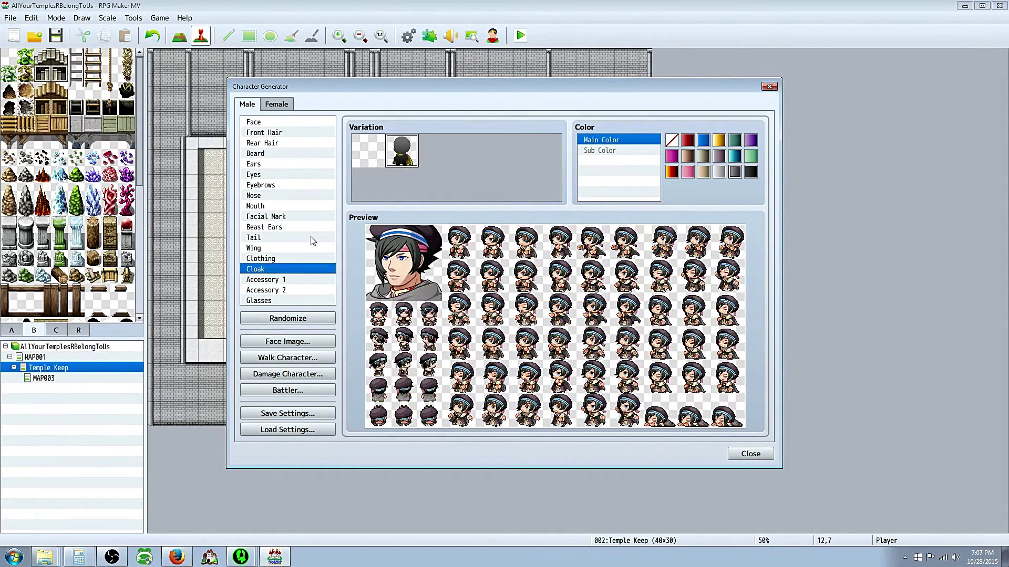
click(437, 184)
click(269, 248)
click(436, 153)
Step: Choose the second facial mark variation and give the character narrow eyes in red
click(270, 228)
click(265, 216)
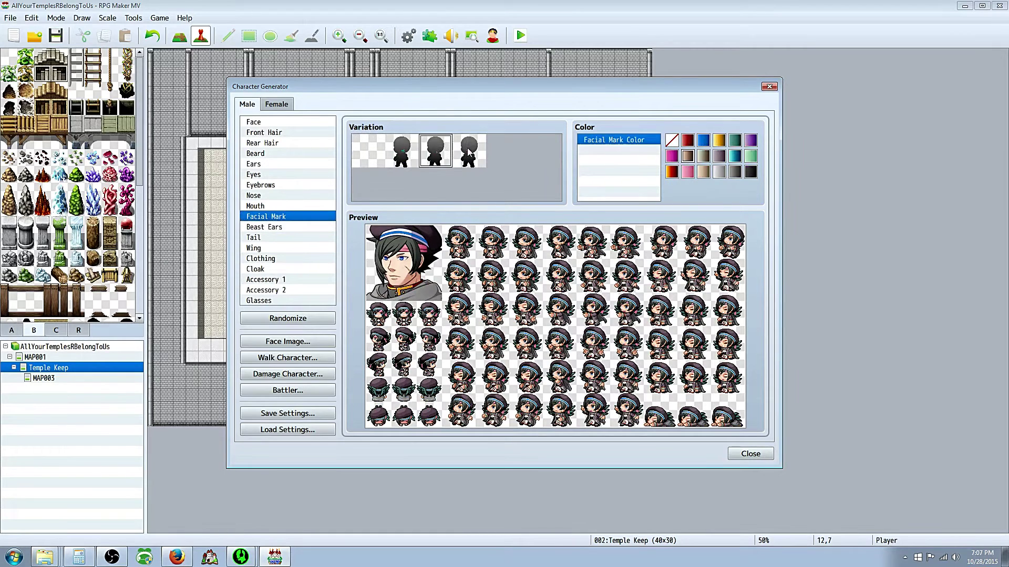
click(256, 205)
click(269, 175)
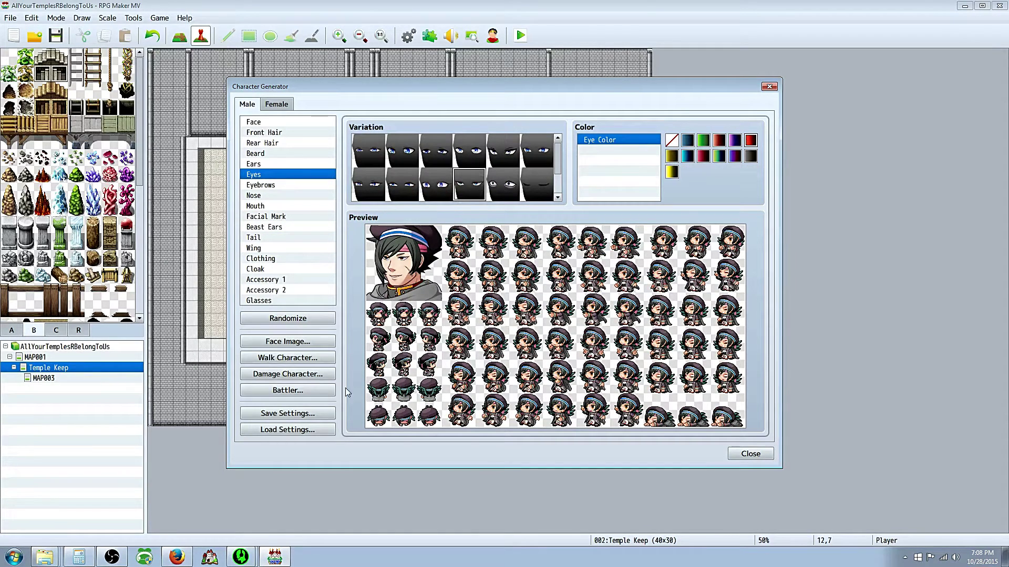
Step: Export Lucius's face image to the project's faces folder
click(287, 342)
click(475, 190)
key(Return)
click(633, 367)
Step: Export Lucius's walking sprite sheet as a PNG
click(288, 358)
click(461, 166)
text(l)
drag(440, 382, 396, 384)
key(Return)
click(634, 393)
Step: Export Lucius's battler sprite sheet as a PNG
click(294, 374)
click(288, 392)
click(478, 165)
text(luci)
key(Return)
click(633, 393)
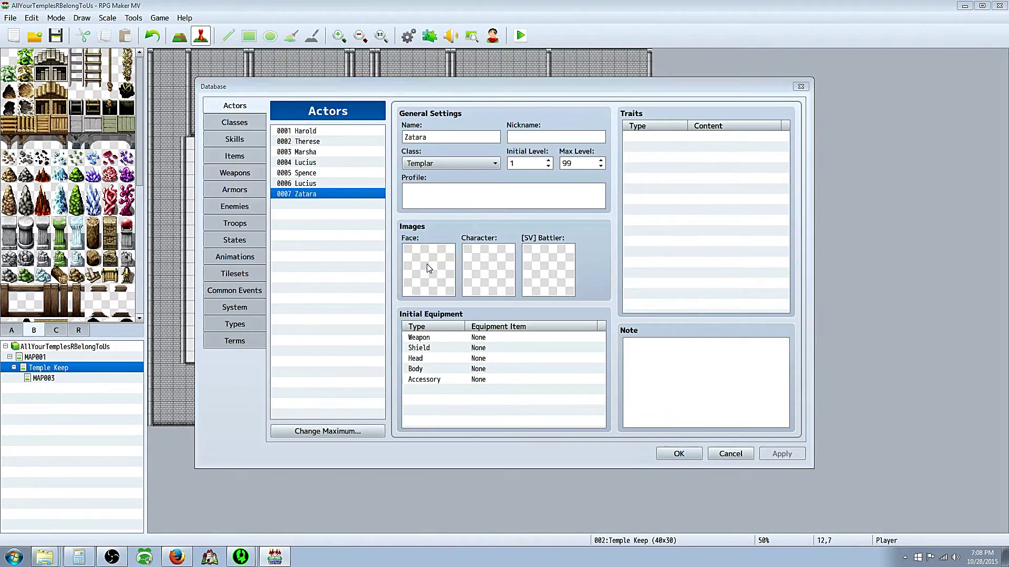
Step: Assign Zatara's generated face, walking character and side-view battler images to the Zatara actor in the database
double_click(427, 263)
click(617, 389)
double_click(489, 270)
click(348, 223)
click(615, 387)
double_click(542, 274)
click(349, 350)
click(615, 387)
Step: Assign the generated face, walking character and side-view battler images to actor 0006 Lucius
click(315, 183)
double_click(437, 257)
click(615, 386)
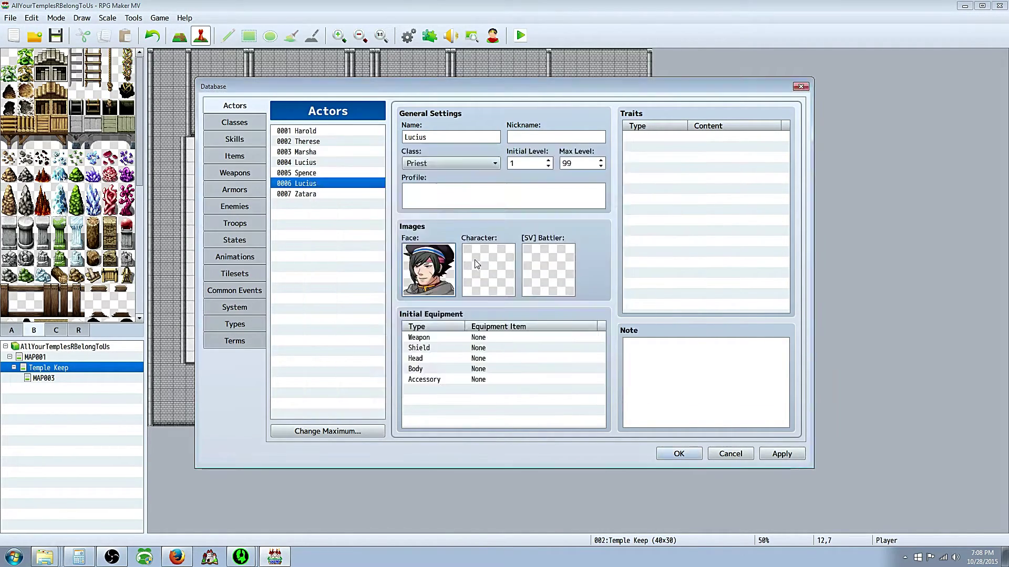
double_click(489, 270)
click(350, 319)
click(615, 387)
double_click(546, 270)
click(349, 339)
click(615, 386)
Step: Assign the generated face, walking character and side-view battler images to actor 0005 Spence and apply the changes
click(299, 174)
double_click(430, 269)
click(358, 296)
click(615, 387)
double_click(484, 266)
click(349, 233)
click(615, 387)
double_click(546, 270)
scroll(411, 238, down, 2)
click(349, 370)
click(615, 387)
click(782, 454)
Step: Make the Guardian class learn Double Attack at level 5
click(236, 139)
click(239, 126)
right_click(432, 285)
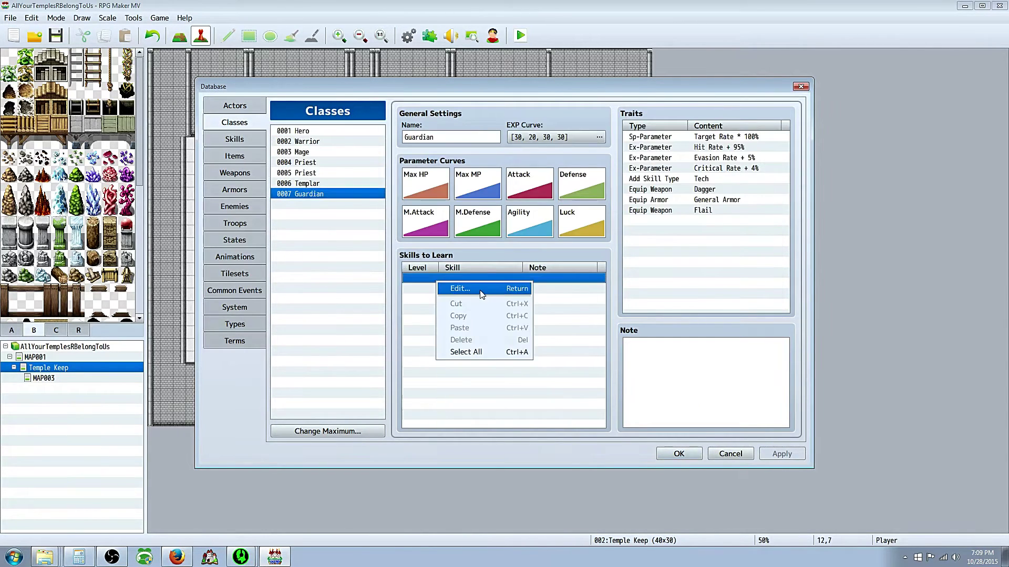
click(457, 288)
click(530, 327)
click(504, 377)
text(5)
click(503, 375)
Step: Make the Guardian class learn Triple Attack at level 12
double_click(455, 289)
click(530, 327)
click(521, 390)
text(12)
click(497, 375)
right_click(444, 302)
click(486, 311)
click(561, 377)
Step: Edit the class skill entries, selecting Spark for one and Heal for another
right_click(471, 293)
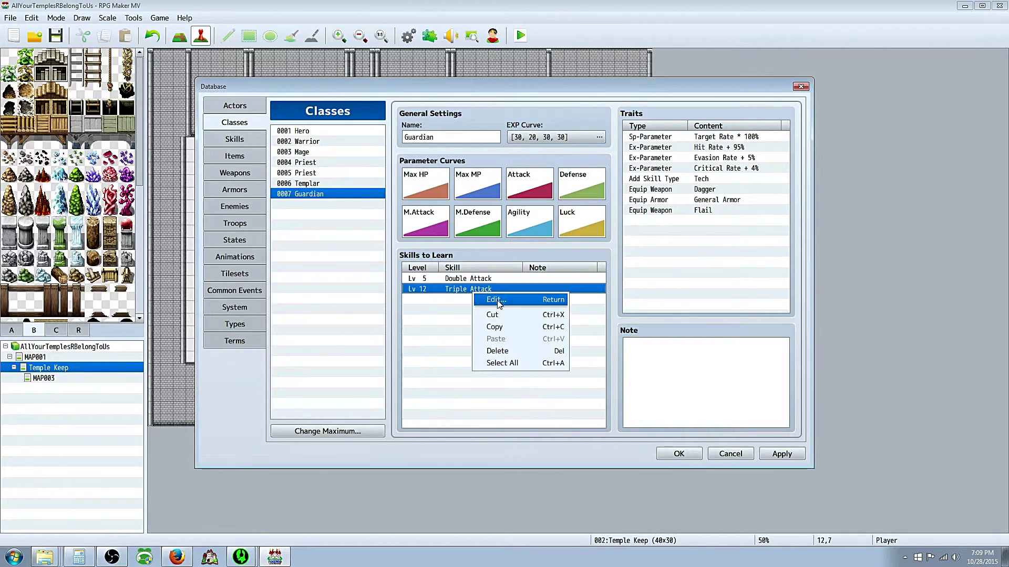
click(496, 300)
click(529, 328)
click(520, 449)
click(529, 328)
click(517, 425)
Step: Add Heal at level 1 to the skills learned by the 0005 Priest class
click(530, 327)
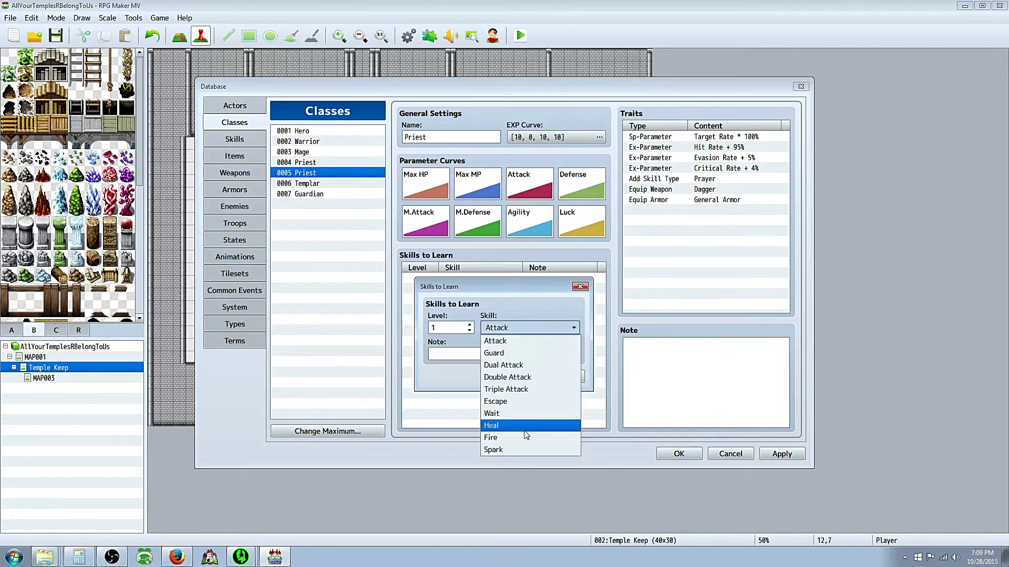
click(525, 429)
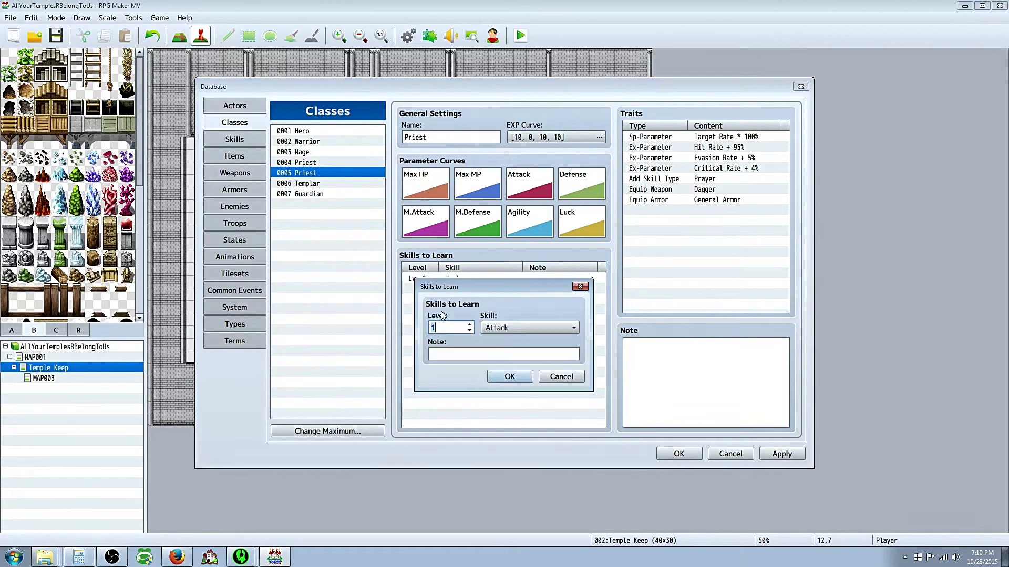
key(Return)
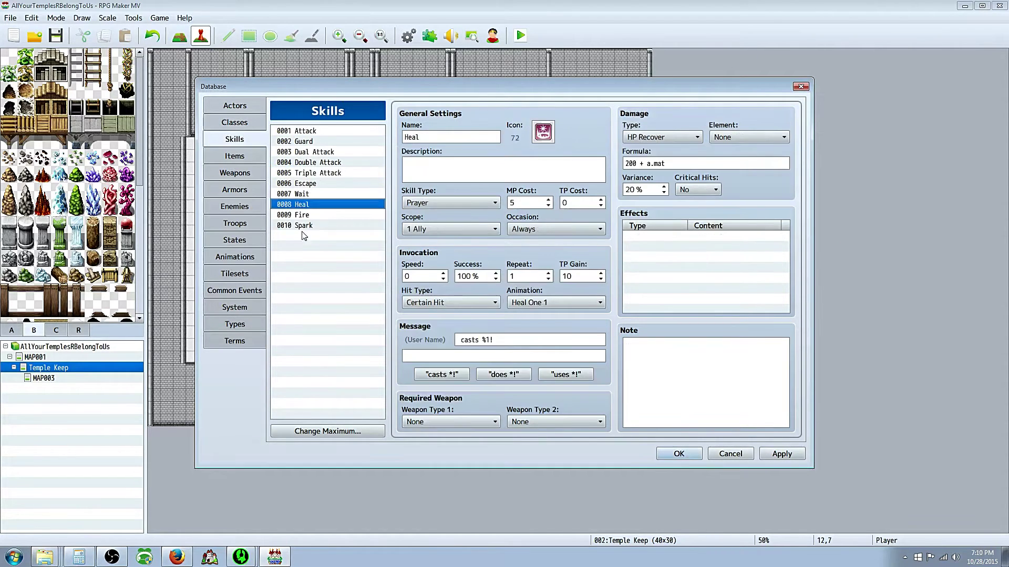
Step: Raise the maximum number of skills to 13 and paste a copy of Heal into slot 0011
click(321, 431)
click(301, 446)
click(316, 235)
key(ctrl+v)
Step: Rename the copied skill Sprinkles, give it icon 70, and set its formula to 400 + a.mat * 2
click(451, 136)
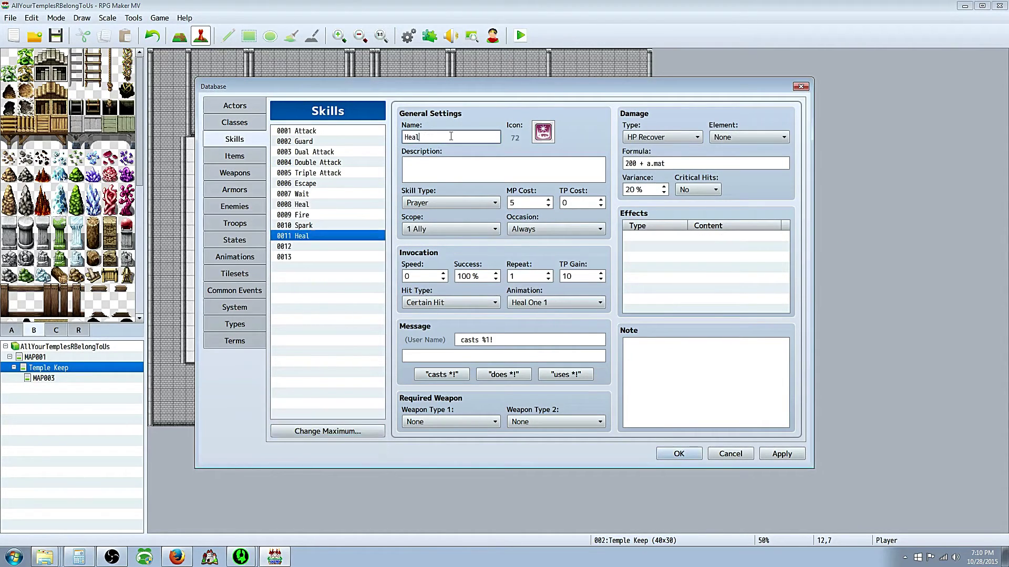
text(Sprinkles)
click(543, 132)
double_click(475, 240)
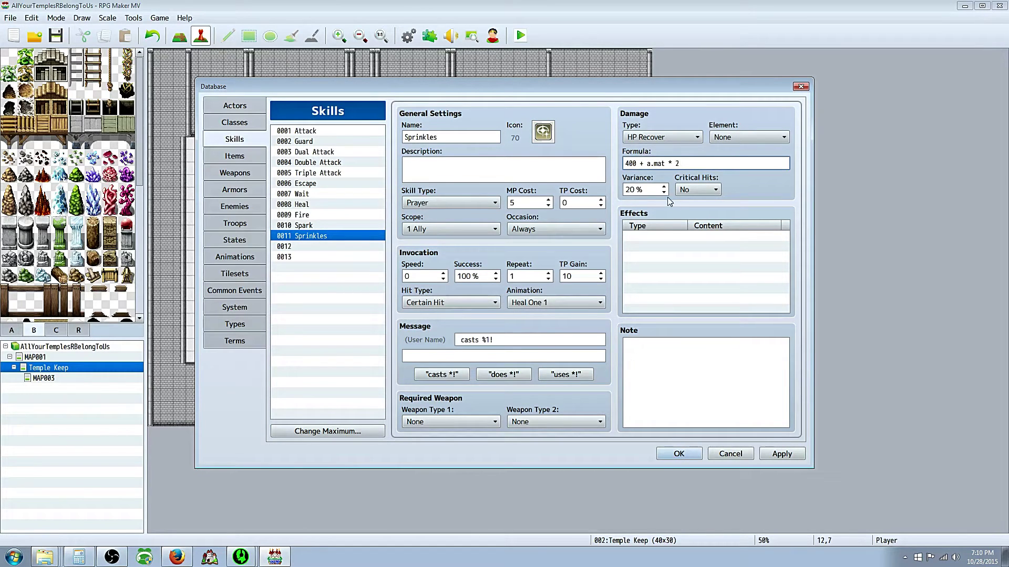
Step: Choose a different scope for the Sprinkles skill and apply the database changes
click(453, 229)
click(446, 340)
click(782, 454)
Step: Add Sprinkles at level 12 to the skills learned by the 0005 Priest class
click(237, 124)
double_click(455, 321)
text(7)
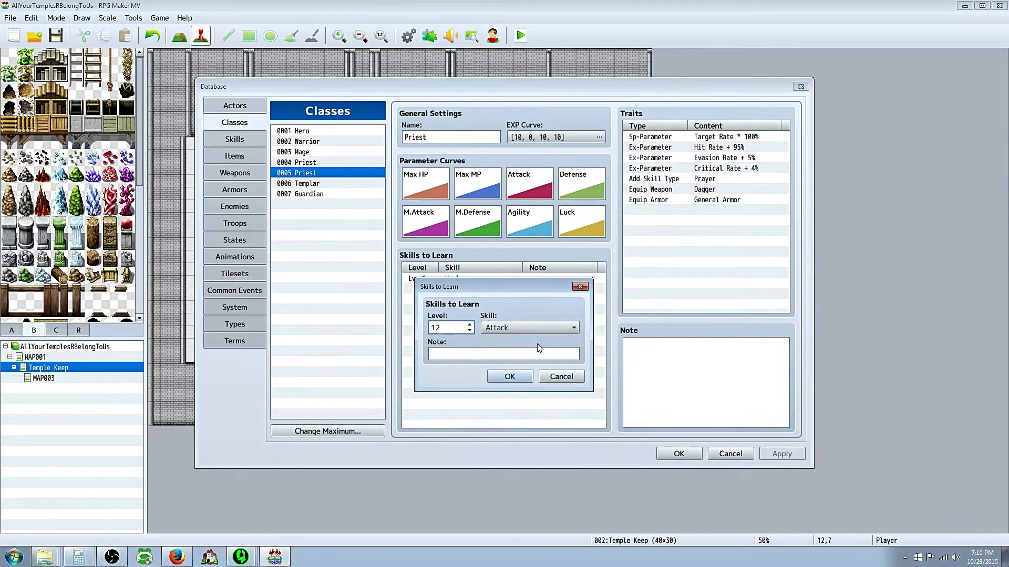
click(530, 328)
click(507, 458)
click(504, 375)
Step: Paste a copy of the Sprinkles skill into skill slot 0012
click(236, 140)
click(310, 246)
click(543, 132)
click(624, 389)
right_click(318, 234)
click(337, 240)
right_click(319, 246)
click(337, 263)
Step: Rename the copied skill Curaga and set its MP cost to 10, formula to 100 + a.mat * 2 and animation to Heal All 1
text(Zo)
key(BackSpace)
key(BackSpace)
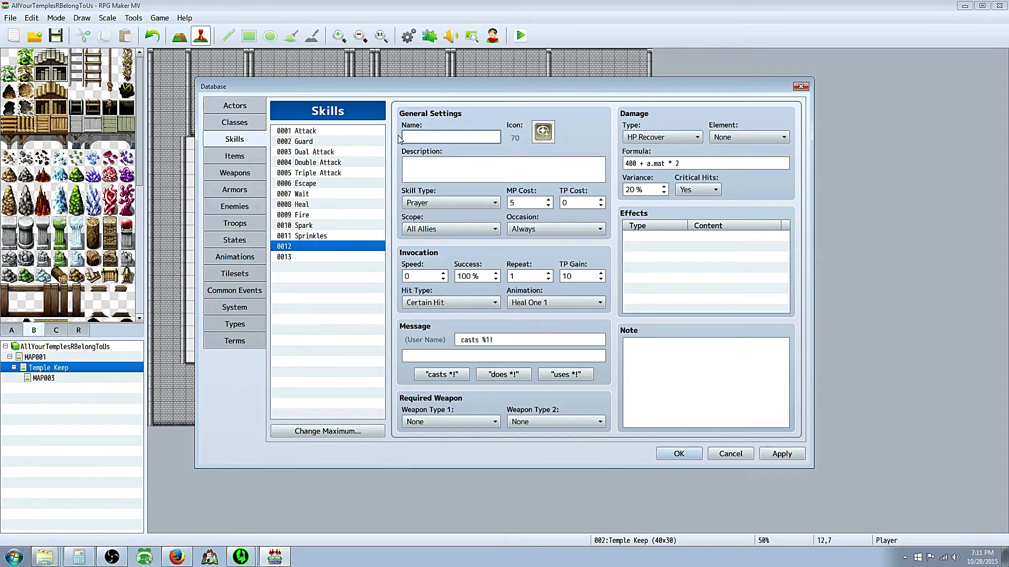
text(Curaga)
double_click(628, 164)
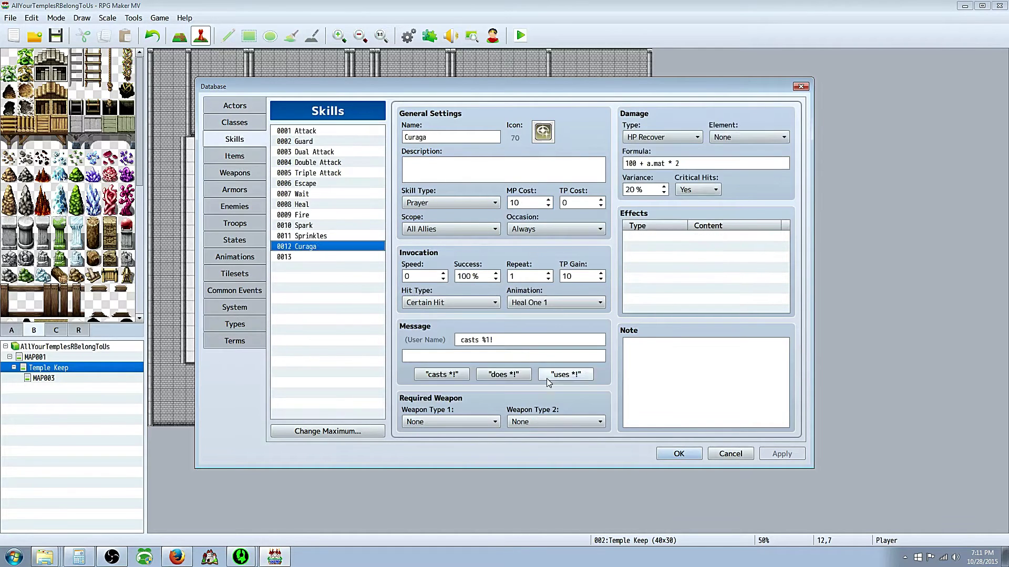
click(553, 299)
click(553, 292)
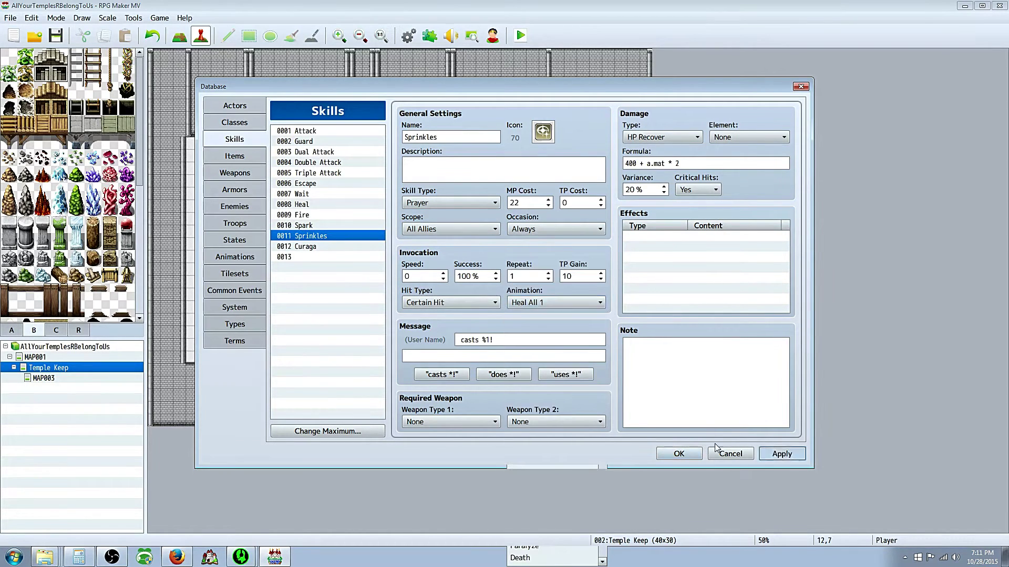
Step: Copy Spark into slot 0013 as Decompose with icon 71, Darkness element, 50% variance and formula 100 + a.mat * 4 - b.mdf * 2
right_click(304, 225)
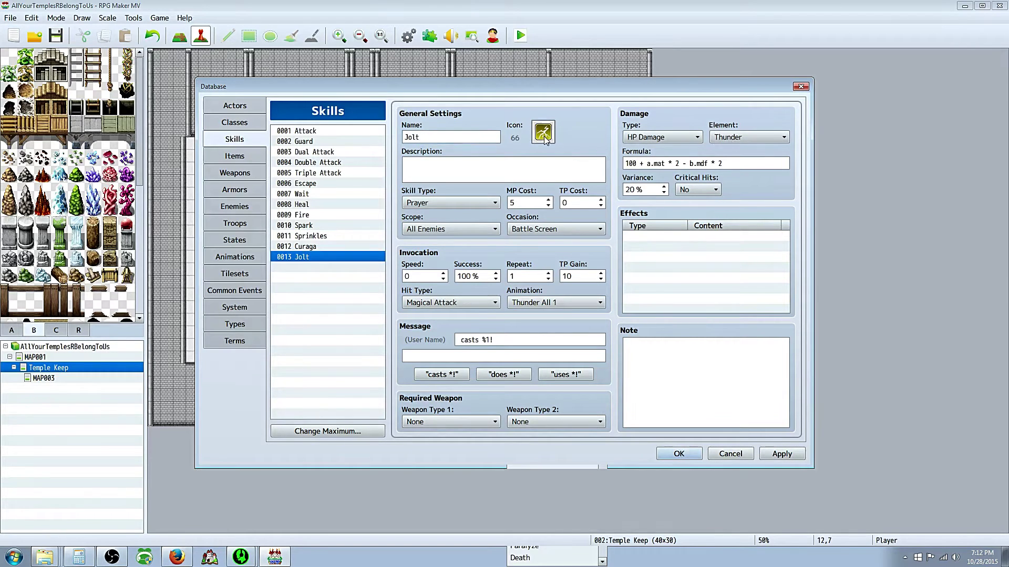
double_click(543, 133)
double_click(492, 241)
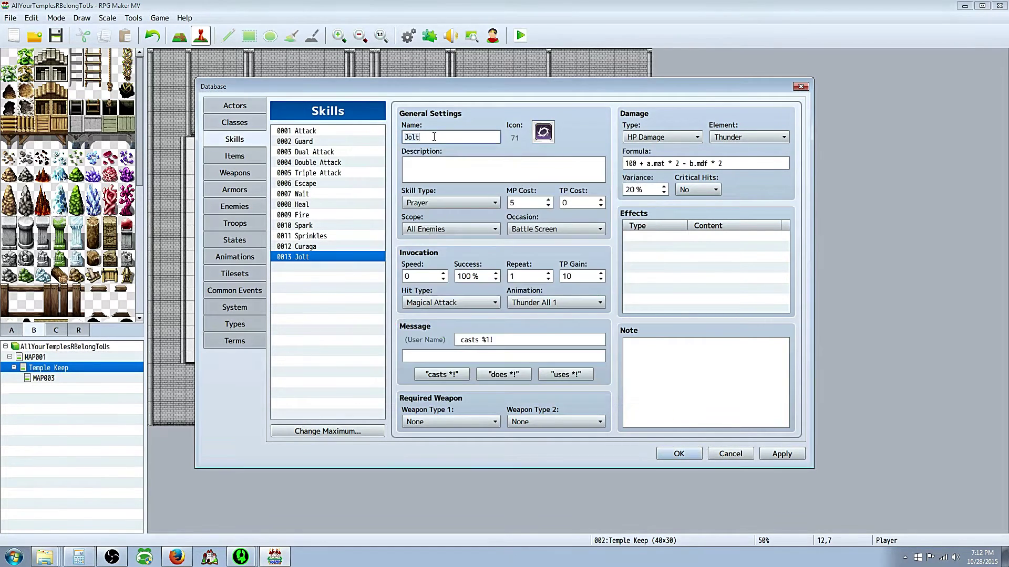
click(748, 137)
click(735, 272)
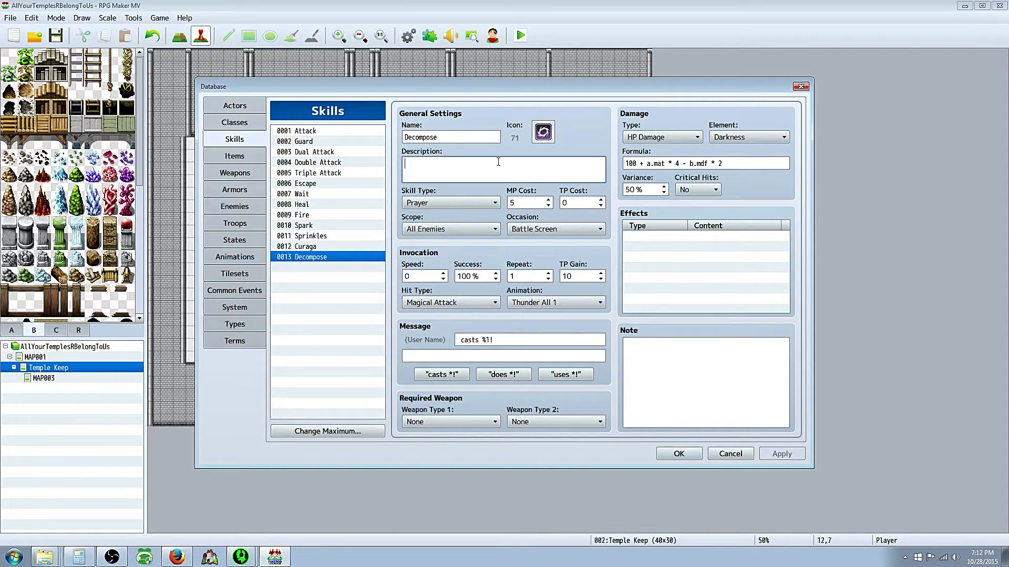
Step: Preview the Darkness All 2 animation in the database's animation list
click(560, 303)
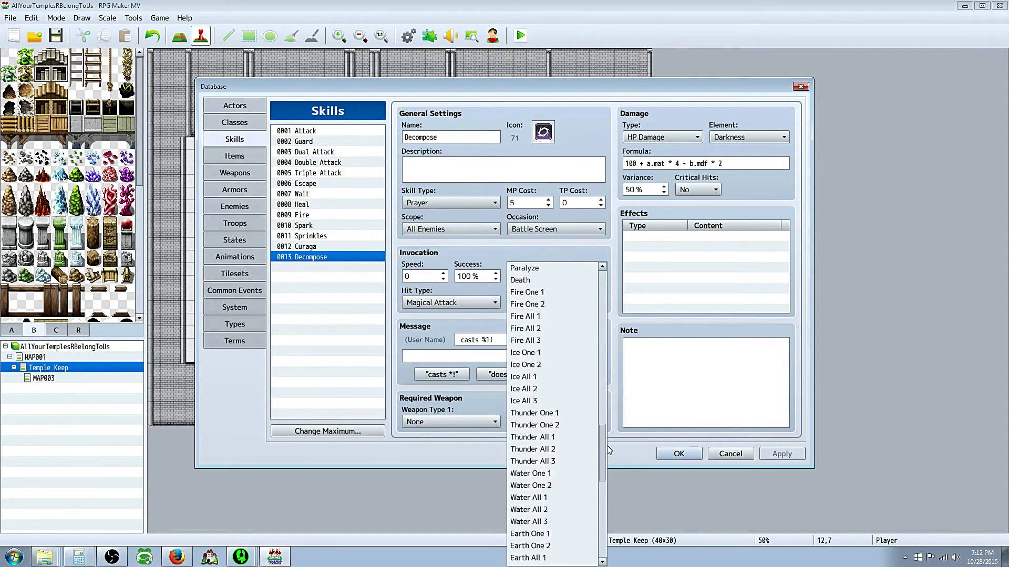
click(235, 256)
click(750, 357)
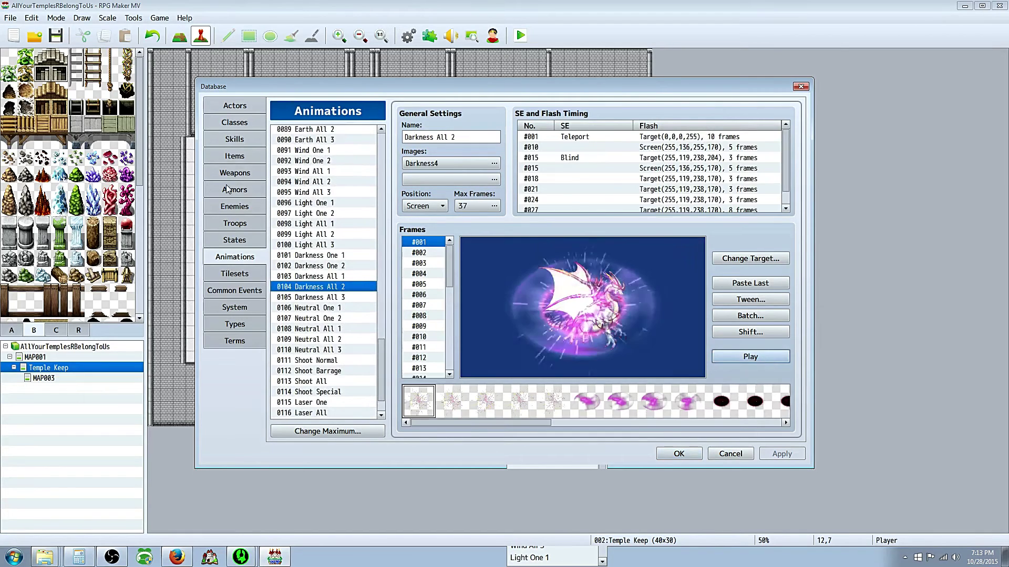
Step: Choose a different animation for the Decompose skill and apply the database changes
click(234, 139)
click(556, 303)
scroll(566, 420, down, 5)
click(566, 419)
click(782, 454)
Step: Add Fire at level 1 to the skills learned by the 0006 Templar class
click(240, 122)
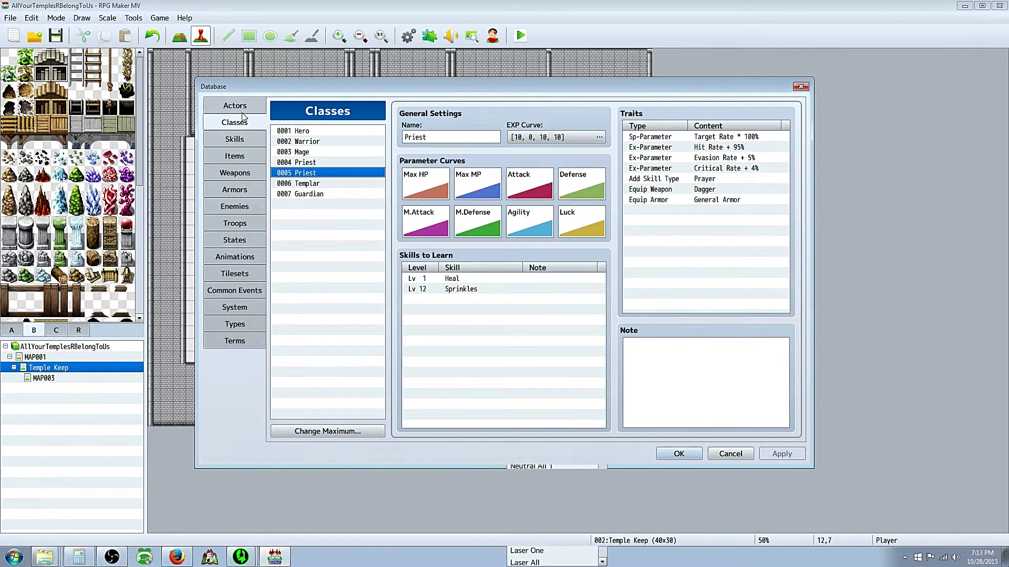
click(321, 183)
right_click(456, 279)
click(479, 288)
click(532, 328)
click(536, 438)
click(512, 379)
Step: Add Decompose at level 7 to the skills learned by the Templar class
double_click(414, 289)
click(541, 328)
click(518, 487)
click(511, 378)
Step: Add Double Attack at level 3 to the skills learned by the 0007 Guardian class
click(296, 193)
right_click(443, 290)
right_click(435, 300)
right_click(456, 279)
click(326, 173)
click(326, 194)
right_click(462, 279)
click(477, 287)
double_click(470, 331)
click(508, 376)
Step: Add Heal at level 7 to the skills learned by the Guardian class
right_click(452, 290)
click(467, 299)
text(7)
click(511, 376)
Step: Add Curaga at level 7 to the skills learned by the 0005 Priest class and apply the database changes
click(323, 184)
click(321, 194)
click(331, 183)
click(328, 174)
right_click(453, 296)
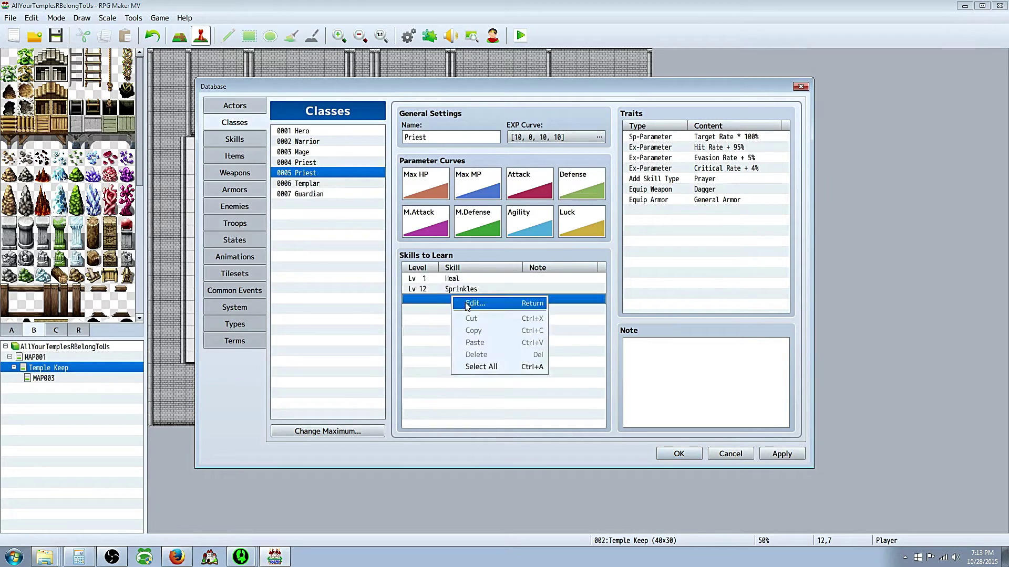
click(464, 303)
click(533, 328)
click(517, 475)
text(7)
click(511, 376)
click(781, 453)
Step: Set the Guardian class's EXP curve to [10, 0, 10, 10] and apply the database changes
click(305, 195)
click(556, 137)
drag(408, 337, 367, 337)
drag(408, 377, 367, 377)
drag(554, 377, 512, 374)
drag(554, 337, 511, 336)
click(575, 403)
click(791, 456)
click(234, 139)
click(235, 157)
click(236, 174)
click(235, 122)
click(234, 156)
click(232, 169)
Step: Change the Guardian class's Dagger equip-weapon trait to Sword
click(238, 120)
double_click(713, 190)
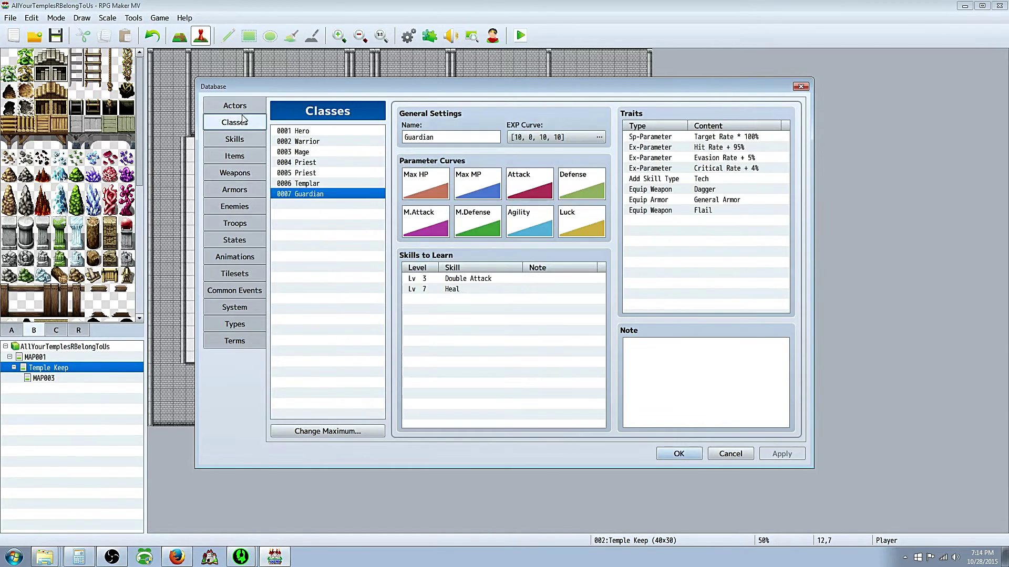
click(742, 156)
click(746, 184)
click(718, 287)
Step: Change the Templar class's equip-weapon trait to Flail
click(304, 183)
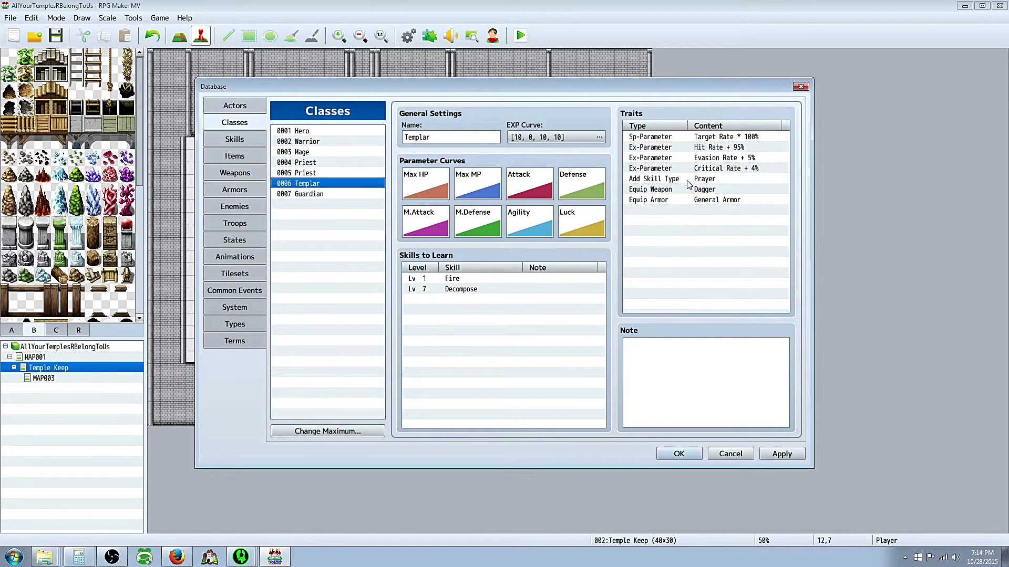
double_click(704, 189)
click(772, 157)
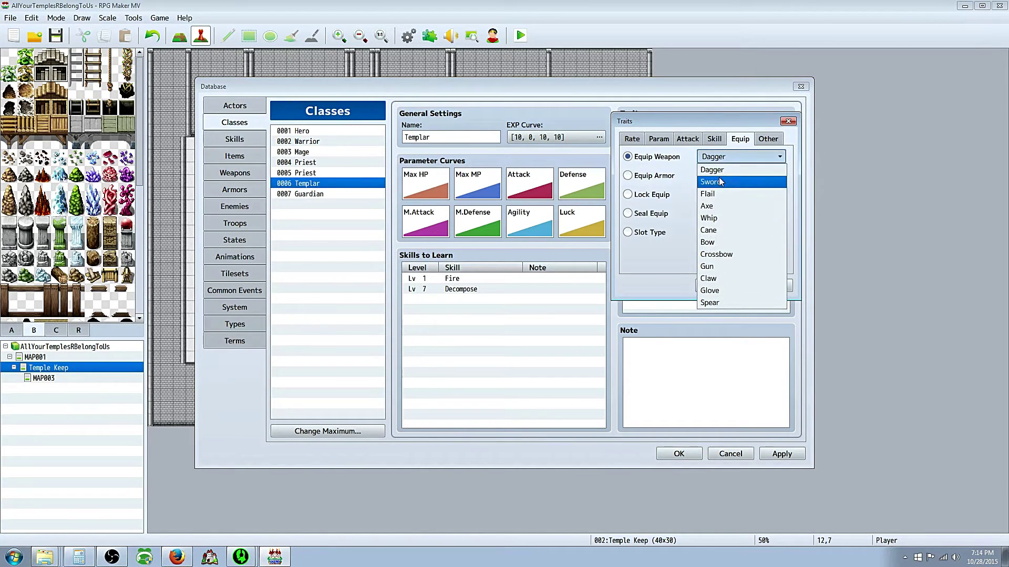
click(725, 196)
click(719, 287)
Step: Change the 0005 Priest class's equip-weapon trait to Cane
click(314, 173)
double_click(699, 191)
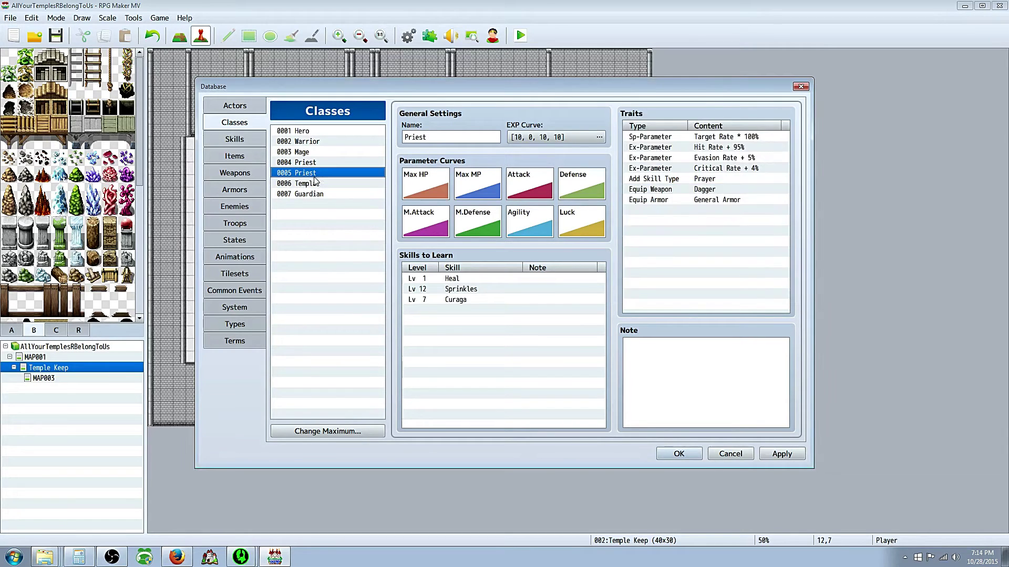
click(742, 157)
click(720, 233)
key(Return)
Step: Add an Equip Armor trait for another armor type to the 0007 Guardian class
click(303, 194)
right_click(746, 216)
click(759, 221)
click(740, 139)
click(655, 175)
click(741, 176)
click(725, 225)
Step: Add one more Equip Armor trait with a different armor type to the Guardian's trait list
double_click(673, 224)
click(740, 139)
click(663, 176)
click(741, 175)
click(728, 237)
click(723, 286)
Step: Apply quick setting A to the Max MP and M.Defense parameter curves of the 0004 Priest class
click(325, 184)
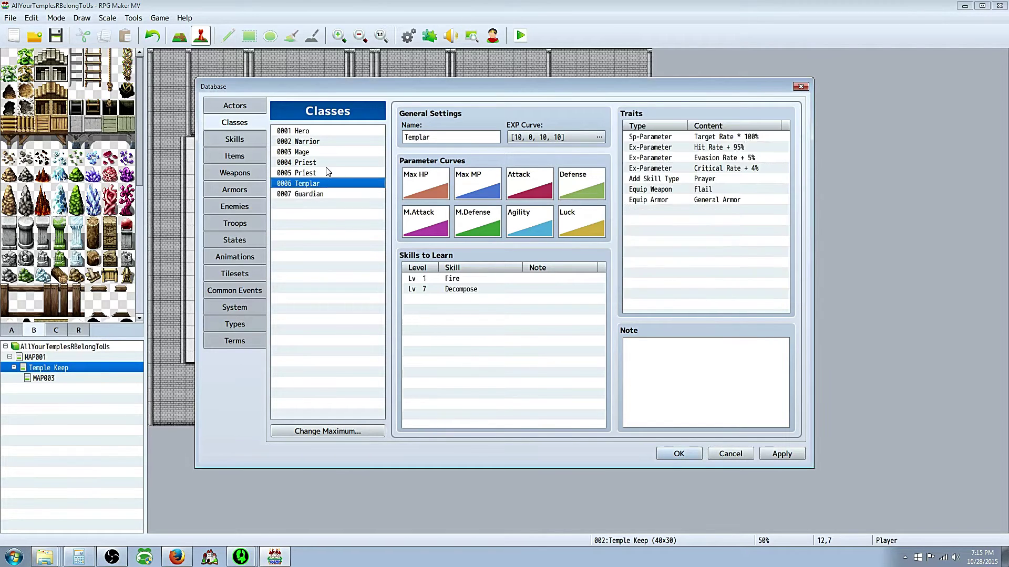
click(325, 162)
double_click(479, 181)
click(363, 203)
click(583, 386)
double_click(480, 222)
click(364, 204)
click(580, 172)
click(609, 172)
click(586, 386)
Step: Apply quick setting B to the Max MP parameter curve of the 0005 Priest class
click(297, 173)
double_click(420, 190)
click(399, 172)
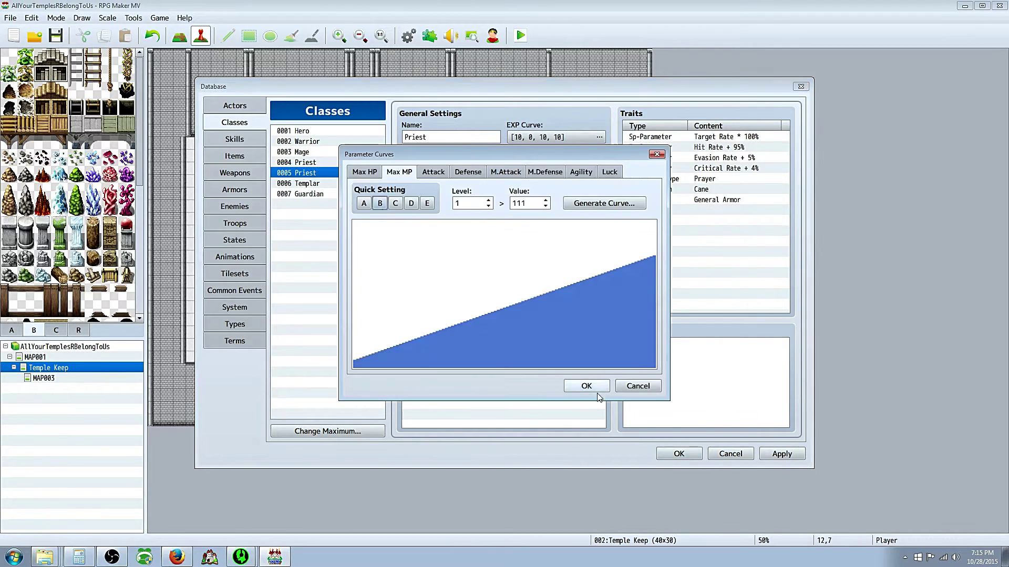
key(Escape)
Step: Rename the 0005 class Avatar and accept the database changes
click(477, 136)
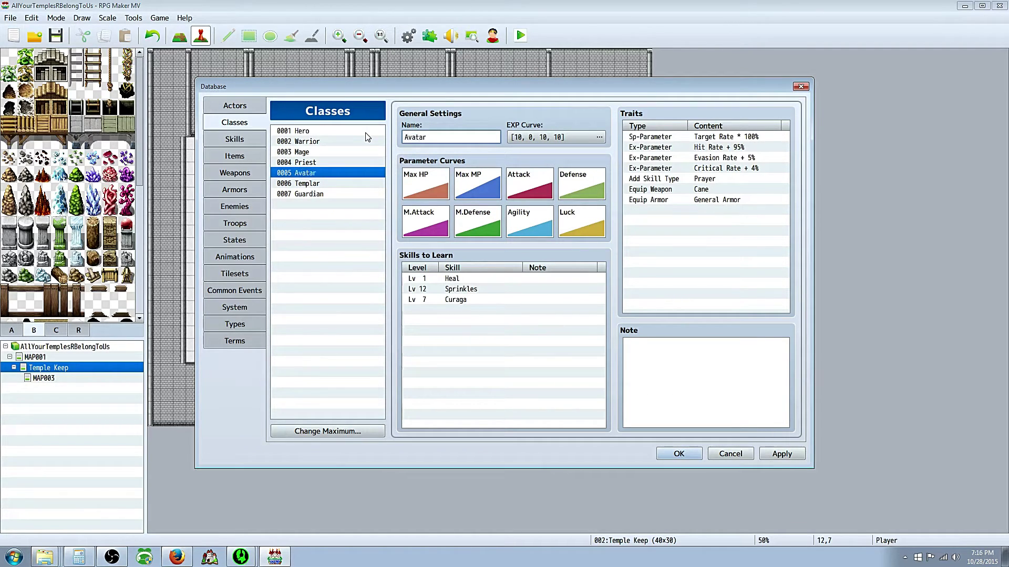
double_click(501, 213)
key(Escape)
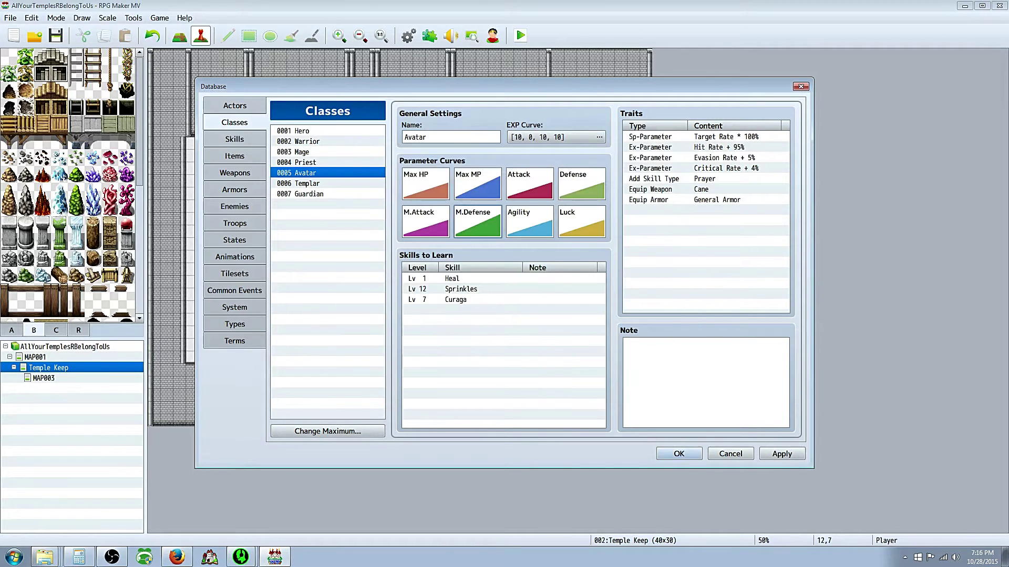
click(685, 456)
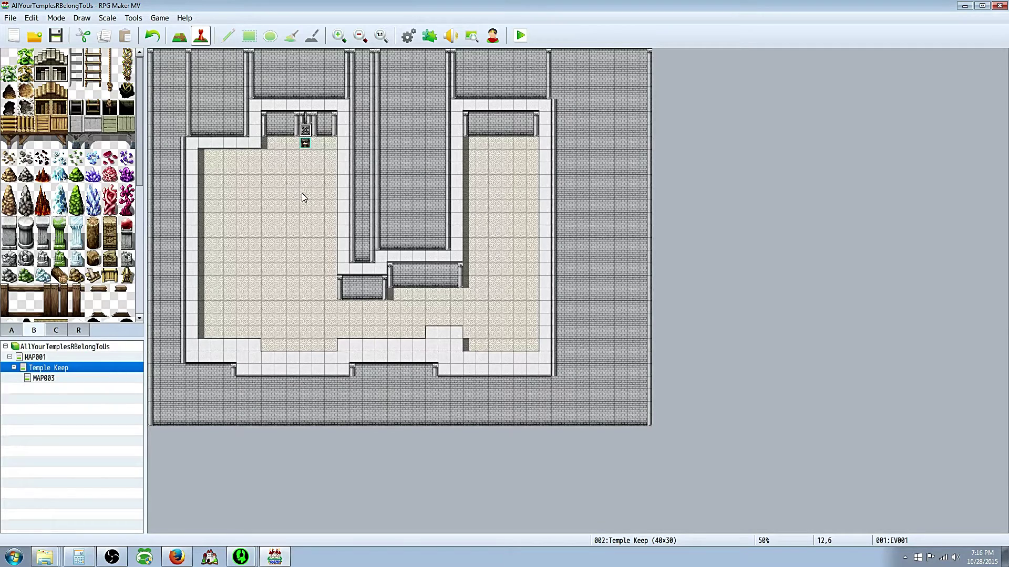
Step: Move the player start to tile 12,13 of Temple Keep and create an event at tile 28,20 with a blond character image
drag(305, 143, 318, 220)
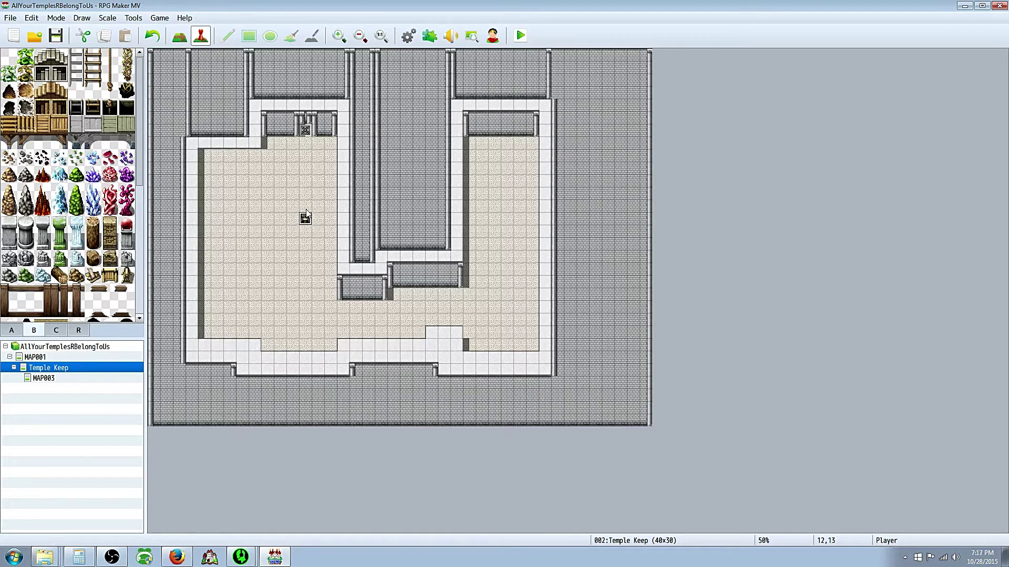
right_click(506, 308)
click(533, 330)
double_click(270, 325)
click(338, 180)
click(615, 386)
Step: Add a Show Text command to the event with an Actor1 face and text beginning "What are you doing in this sacret", and apply it
double_click(526, 165)
click(526, 167)
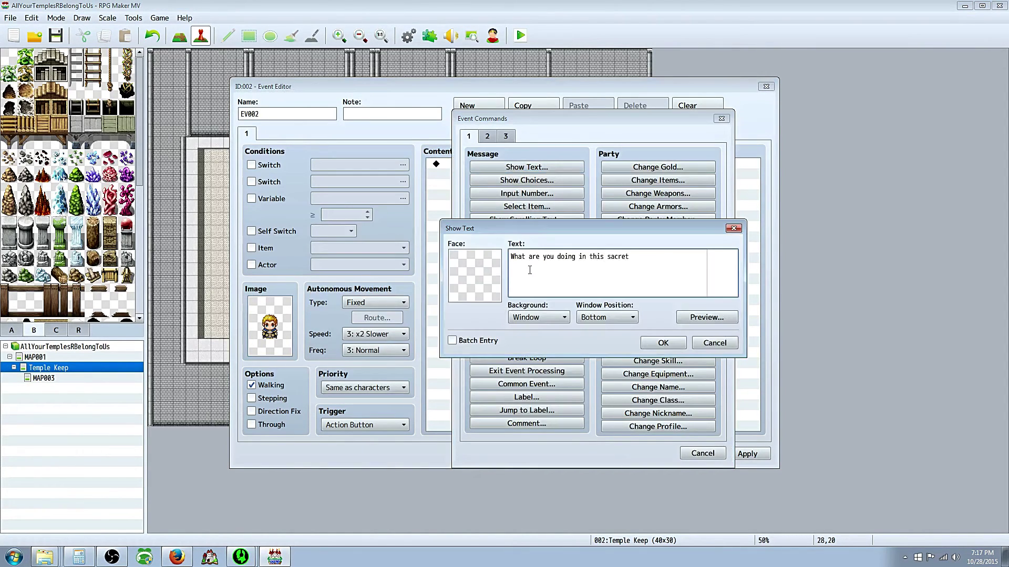
double_click(475, 276)
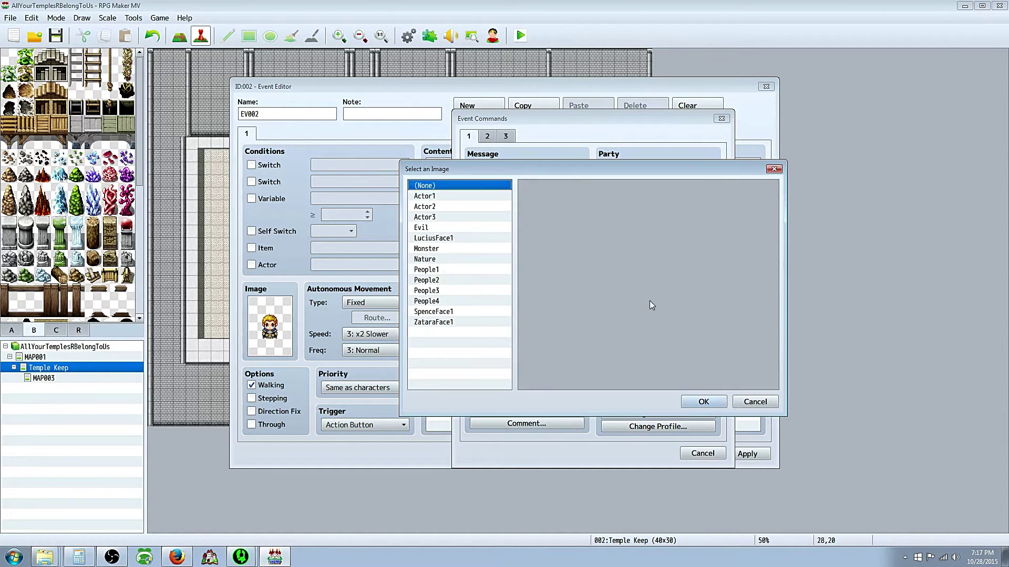
click(436, 249)
click(425, 196)
click(704, 402)
click(664, 344)
click(750, 454)
Step: Add a Battle Processing command after the event's opening text
double_click(527, 195)
click(488, 137)
click(507, 137)
click(527, 167)
click(584, 354)
Step: Add a Show Text command after the battle with an Actor1 face and the text "UUhhnnn,.."
double_click(477, 206)
click(469, 136)
click(525, 167)
double_click(474, 276)
click(424, 196)
double_click(640, 258)
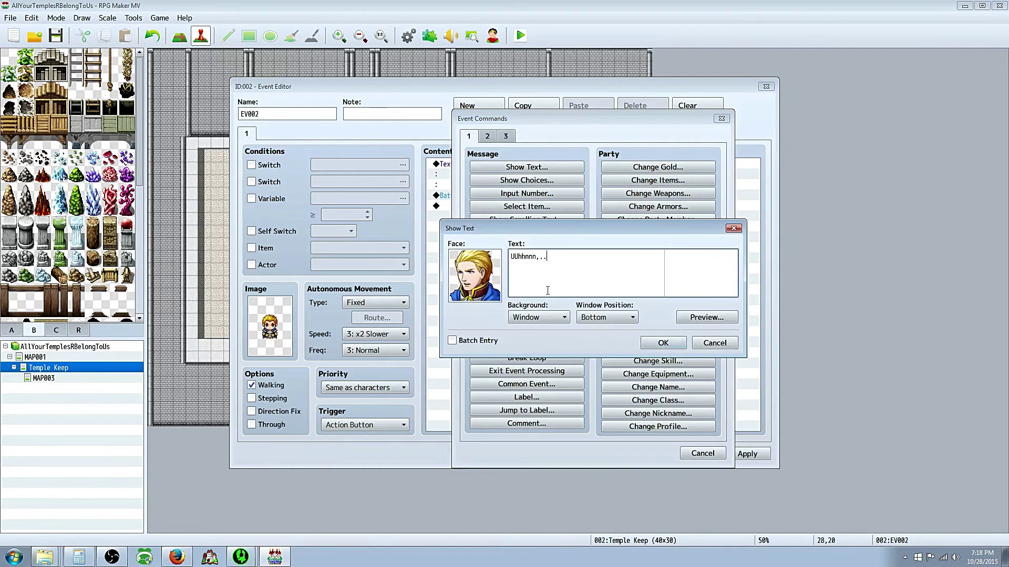
Step: Set the guard event's trigger to Parallel and add a Control Self Switch command setting A to ON at its end
click(668, 468)
click(367, 425)
click(357, 466)
double_click(518, 228)
click(508, 283)
click(584, 330)
Step: Add a second event page with a Self Switch condition and accept the event
click(479, 110)
click(272, 232)
click(644, 454)
Step: Add a Set Movement Route command for the player with Move Up, Move Up, Move Lower Left and Move Up, then accept the event
right_click(506, 307)
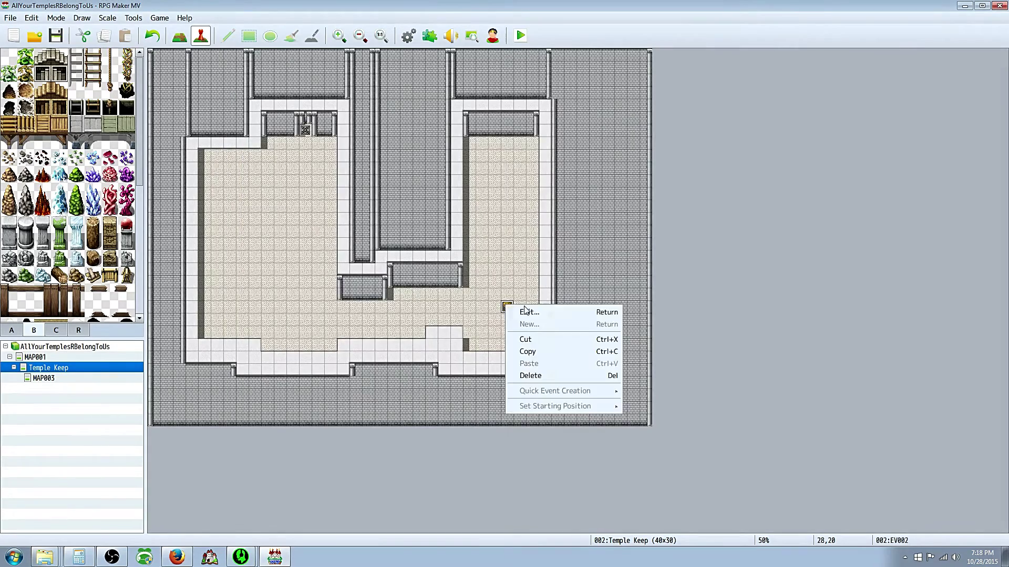
click(525, 316)
double_click(436, 238)
click(506, 136)
click(487, 136)
click(526, 220)
click(545, 236)
click(543, 237)
click(542, 250)
click(542, 237)
click(744, 403)
click(649, 454)
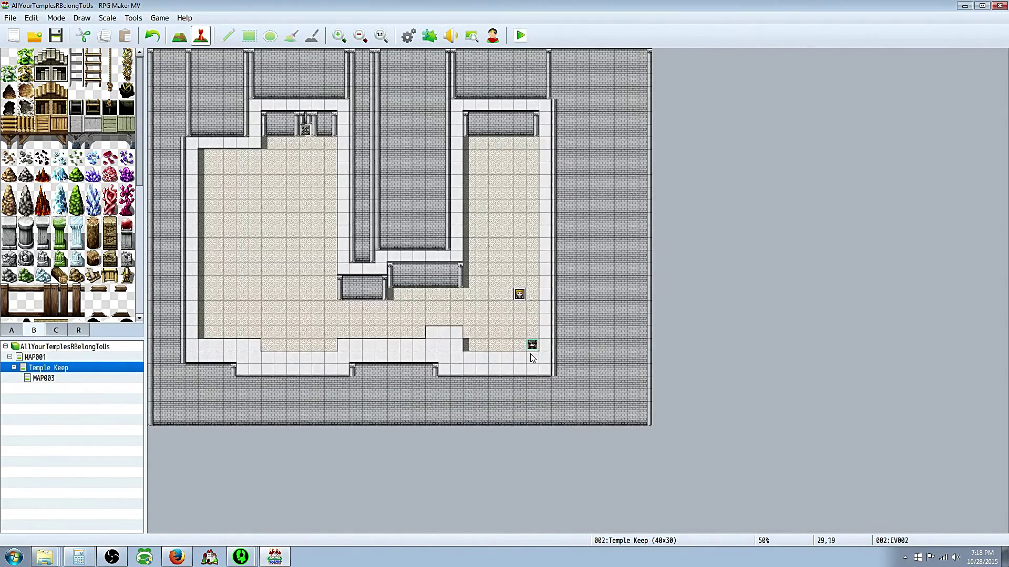
Step: Insert a Set Movement Route command before Battle Processing that moves this event down, and accept the event
right_click(519, 289)
click(528, 291)
right_click(520, 218)
click(530, 225)
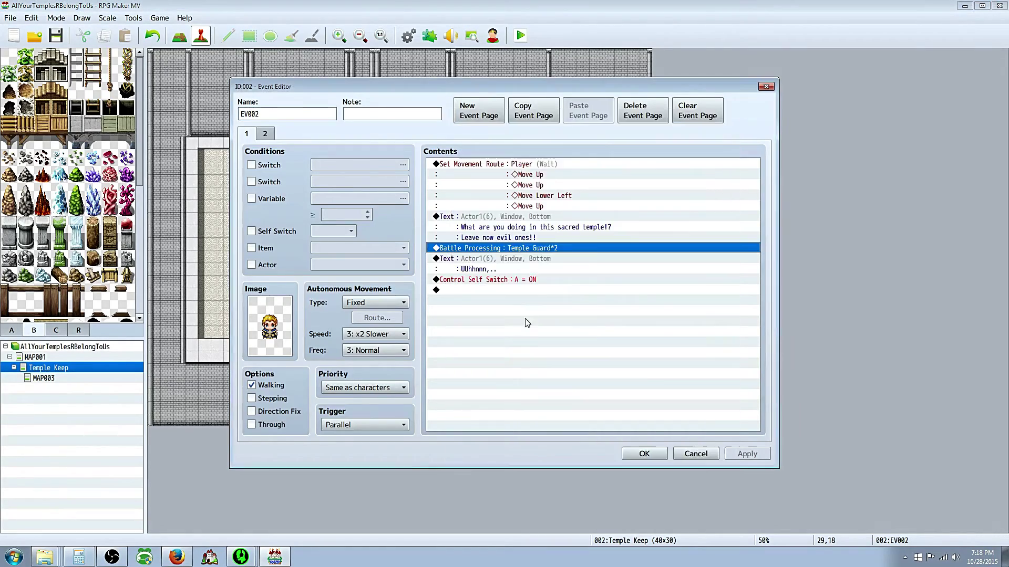
click(541, 221)
click(746, 404)
click(651, 455)
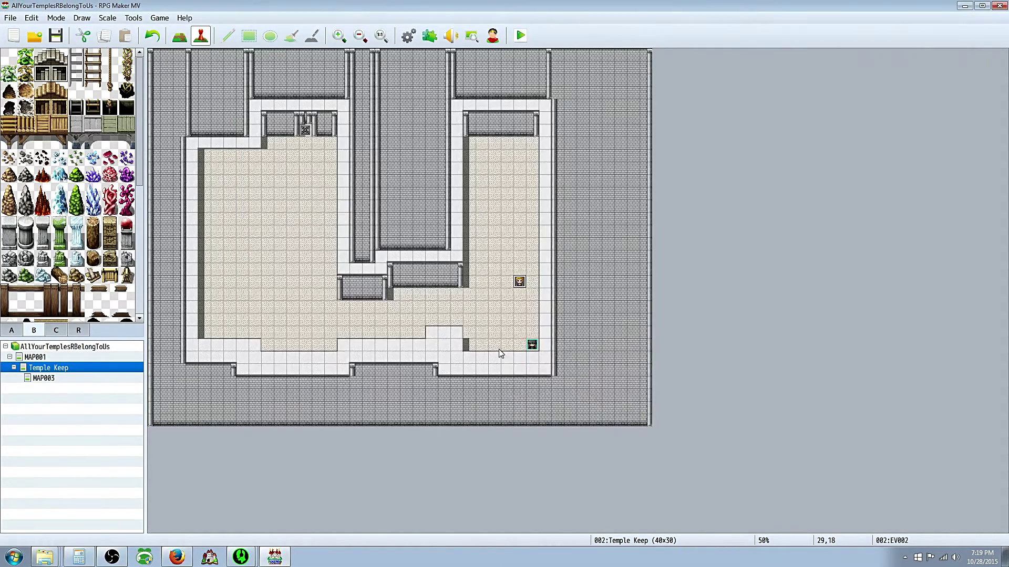
Step: Paste a copy of the guard event and place it at tile 15,20 of Temple Keep
click(342, 315)
right_click(294, 141)
click(331, 201)
drag(318, 257, 341, 308)
Step: Set the copied guard event's trigger to Action Button and delete its player movement route
right_click(341, 308)
click(362, 316)
click(380, 426)
click(381, 437)
click(512, 162)
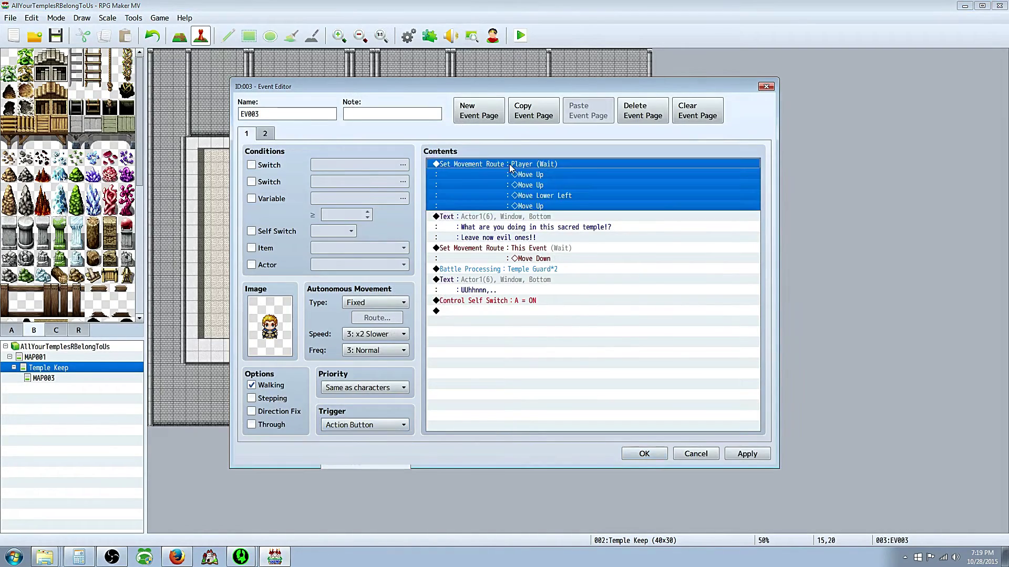
key(Delete)
click(644, 454)
Step: Switch to map editing and extend the wall up to the copied guard event to narrow the passage
right_click(339, 337)
click(180, 46)
click(183, 38)
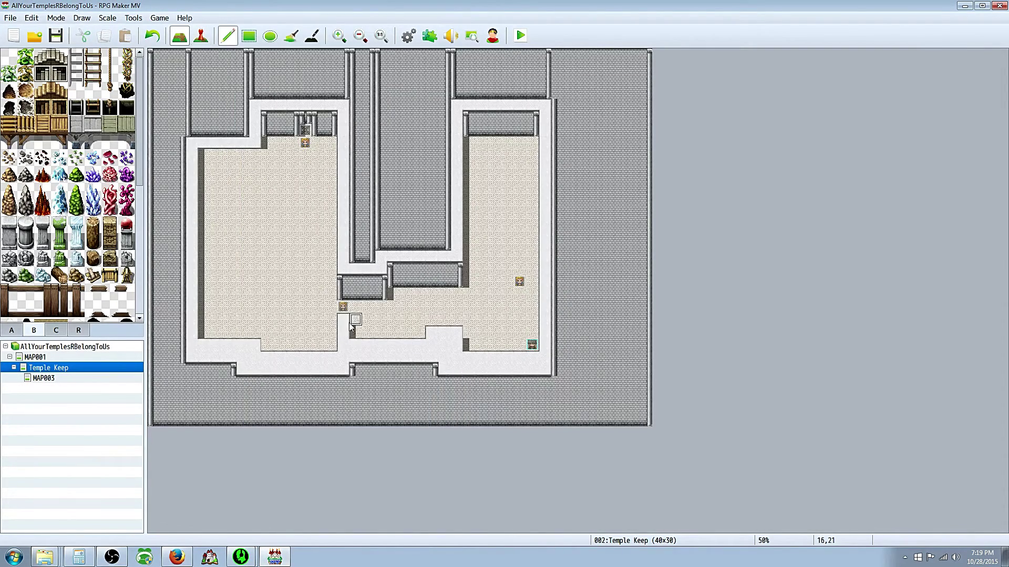
drag(353, 348, 347, 395)
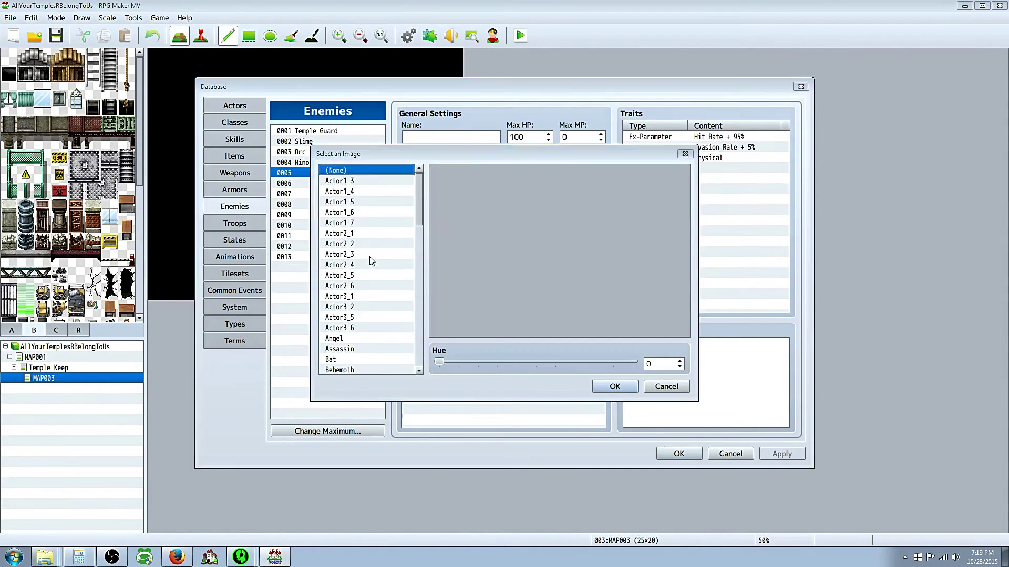
Step: Give enemy 0005 the Angel image, the name Temple Guardian Angel, Max HP 10000 and Max MP 5000
click(363, 193)
click(360, 226)
click(368, 276)
click(373, 309)
click(362, 329)
click(353, 338)
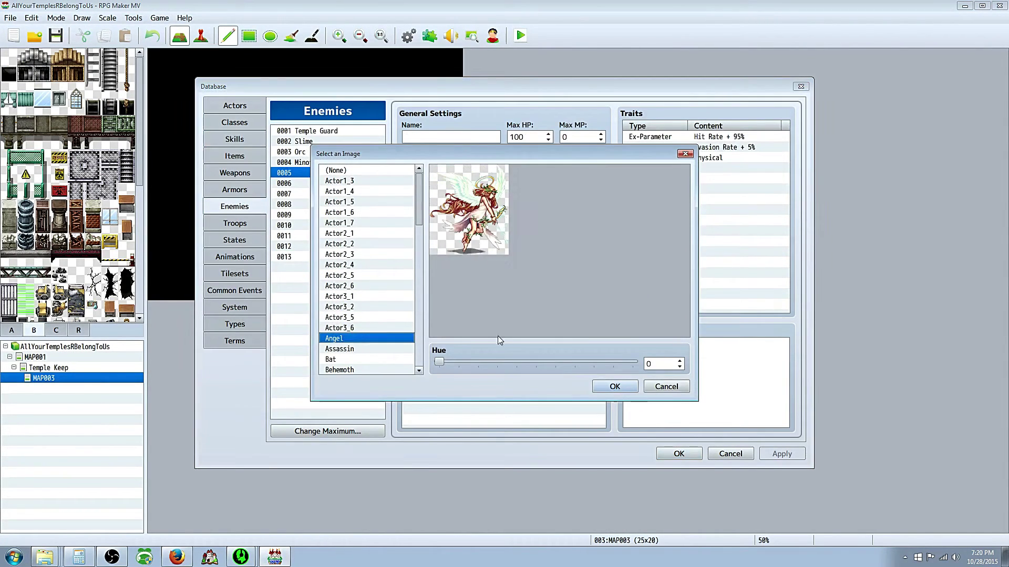
click(615, 387)
click(436, 138)
text(Guardian an)
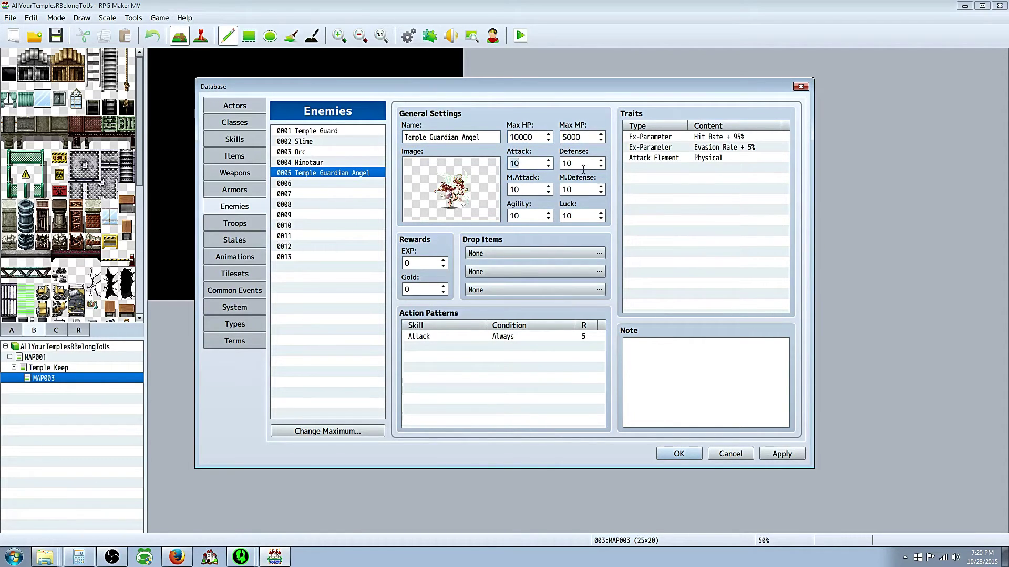
Step: Add Dual Attack and Double Attack to the Temple Guardian Angel's action patterns
double_click(456, 348)
click(489, 293)
click(472, 330)
click(528, 455)
right_click(451, 359)
click(467, 367)
click(489, 292)
click(473, 342)
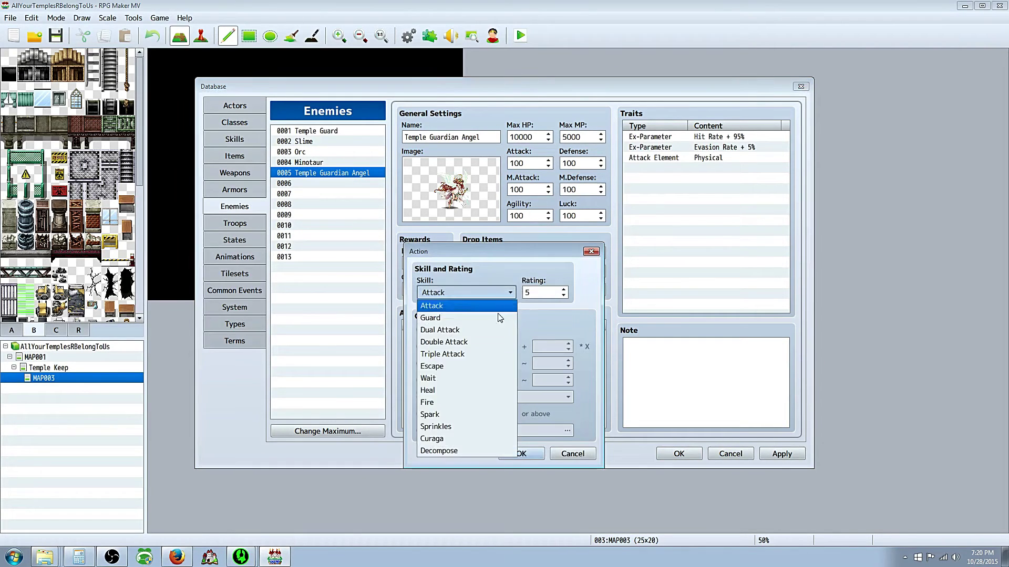
Step: Add Sprinkles with a rating of 4 to the Temple Guardian Angel's action patterns
click(464, 427)
click(563, 295)
click(534, 456)
double_click(431, 379)
click(573, 454)
Step: Add the skill types Prayer and Tech to the Temple Guardian Angel's traits
right_click(657, 166)
click(677, 175)
click(688, 139)
click(715, 139)
click(654, 157)
click(718, 286)
double_click(666, 180)
click(728, 157)
click(714, 139)
click(668, 175)
click(644, 156)
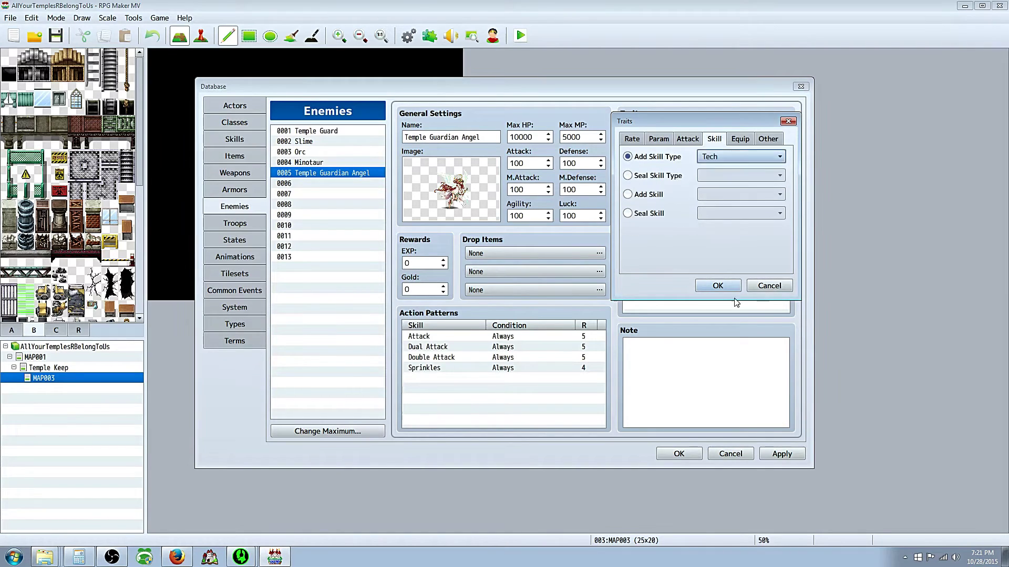
click(721, 286)
Step: Add an HP Regeneration + 1% trait to the Temple Guardian Angel and apply the database changes
double_click(678, 179)
click(661, 139)
click(657, 191)
click(658, 226)
click(733, 226)
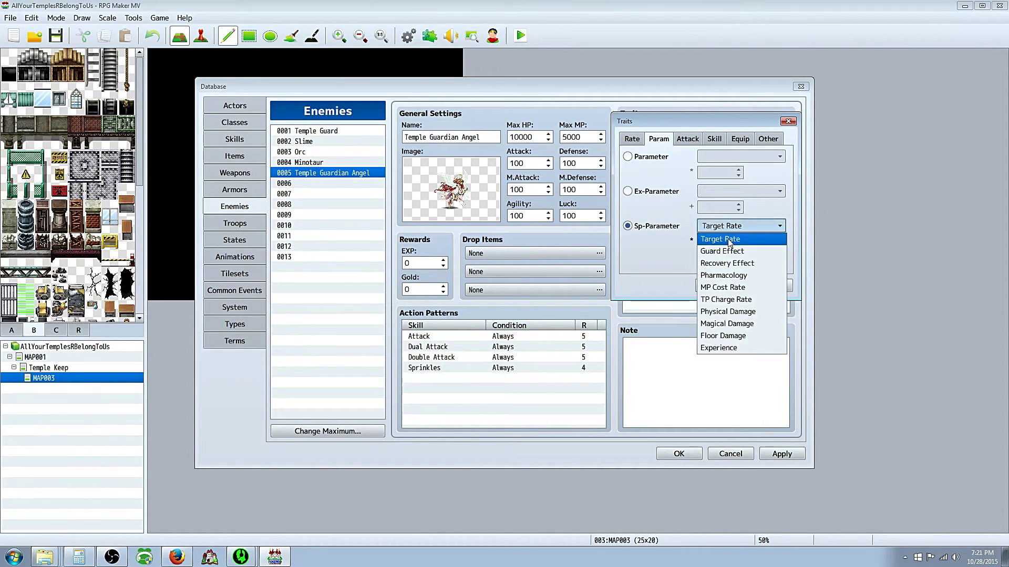
click(628, 192)
click(740, 191)
click(736, 289)
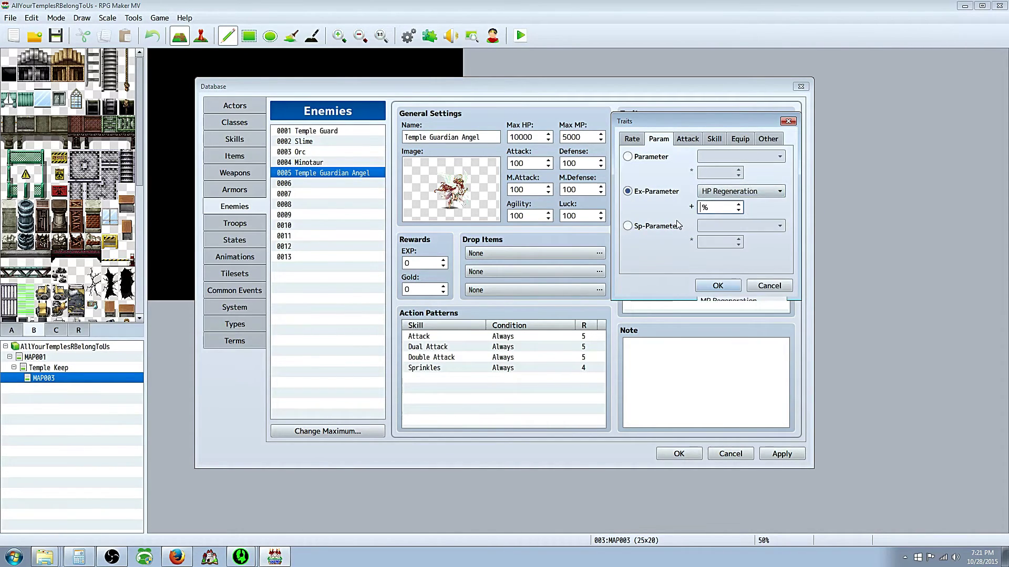
text(1)
key(Return)
click(782, 454)
Step: Assign drop items to the Temple Guard enemy and accept the database changes
click(234, 140)
click(234, 126)
click(236, 207)
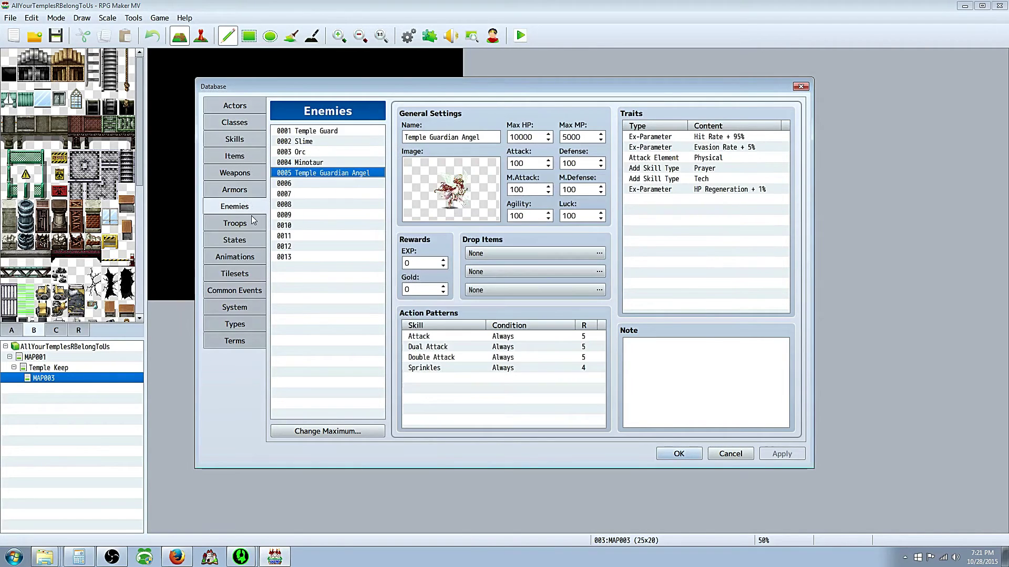
click(310, 131)
click(600, 290)
click(437, 244)
click(527, 245)
click(528, 308)
click(508, 341)
click(541, 272)
click(507, 341)
click(679, 454)
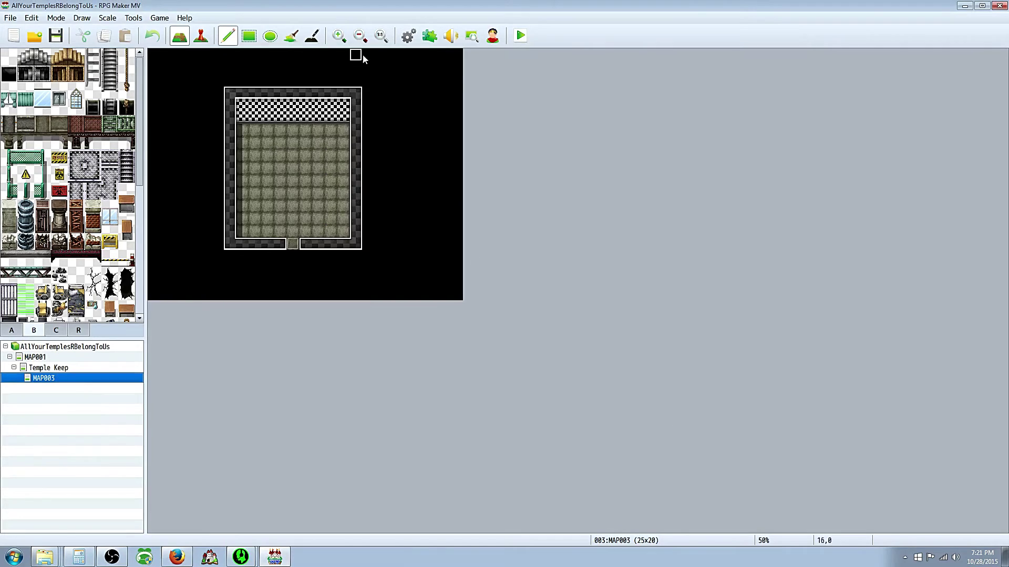
Step: Create an event at tile 11,10 of MAP003 with a winged blond character image
click(201, 36)
double_click(293, 181)
double_click(270, 326)
click(387, 243)
click(514, 202)
click(614, 386)
Step: Add an opening Show Text command to the event with the crowned blond face from Actor3
double_click(467, 164)
click(526, 167)
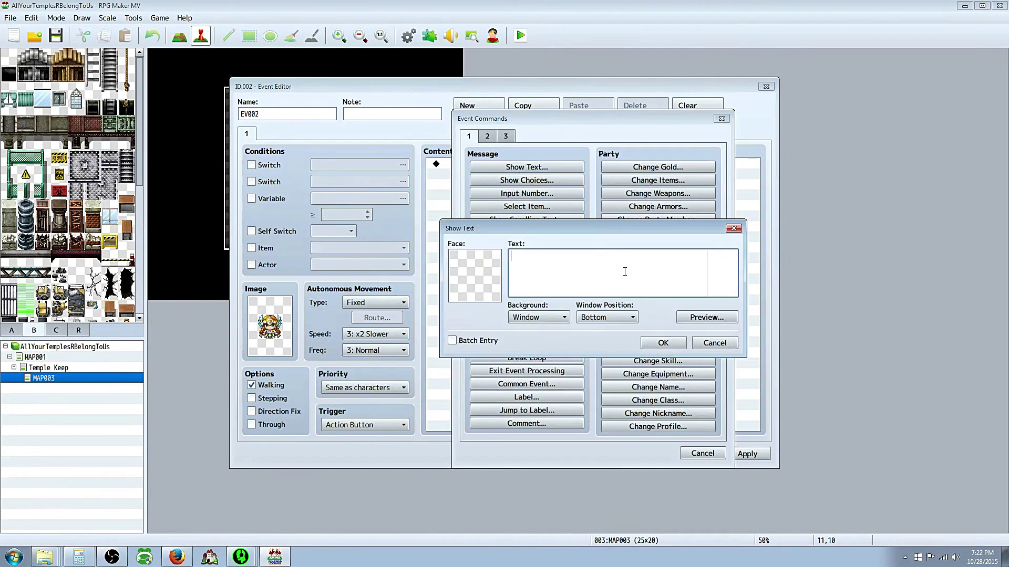
double_click(475, 276)
click(449, 205)
click(449, 216)
double_click(594, 204)
click(663, 343)
Step: Add a Battle Processing command after the event's opening text and accept the event
double_click(525, 184)
click(487, 136)
click(505, 136)
click(523, 168)
click(598, 258)
click(598, 259)
click(640, 353)
click(702, 454)
click(644, 454)
Step: Add the Temple Guardian Angel to the fifth troop, auto-name the troop, and accept the database changes
click(408, 36)
click(240, 226)
click(326, 173)
click(673, 197)
click(584, 169)
click(561, 137)
click(782, 454)
click(679, 454)
Step: Reopen the angel event on MAP003 and set its trigger to Parallel
click(79, 366)
click(79, 377)
double_click(292, 182)
click(365, 425)
click(355, 486)
Step: Add a Show Text after the battle: "You have killed everyone in the temple and now / now one will stop your evil defilementationisms...", with Actor3's crowned blond face
right_click(467, 204)
click(491, 212)
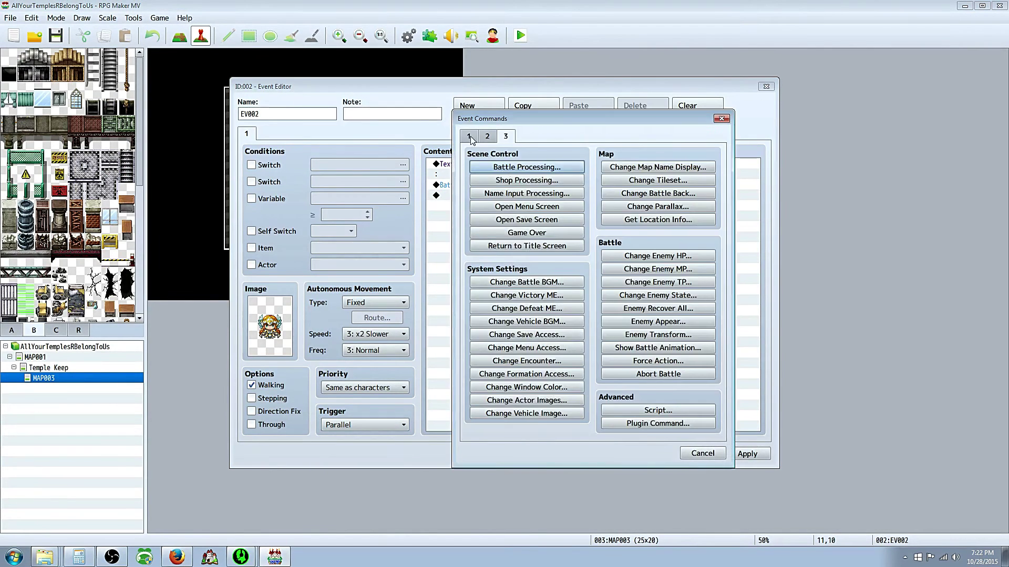
click(526, 167)
text(You have killed everyone in the temple and now)
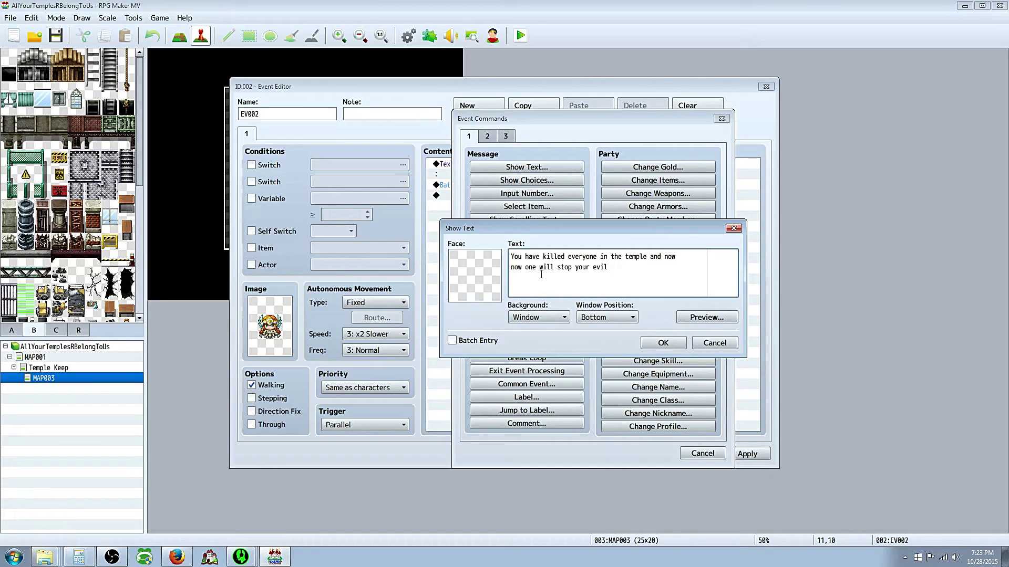
double_click(474, 275)
click(436, 196)
click(436, 216)
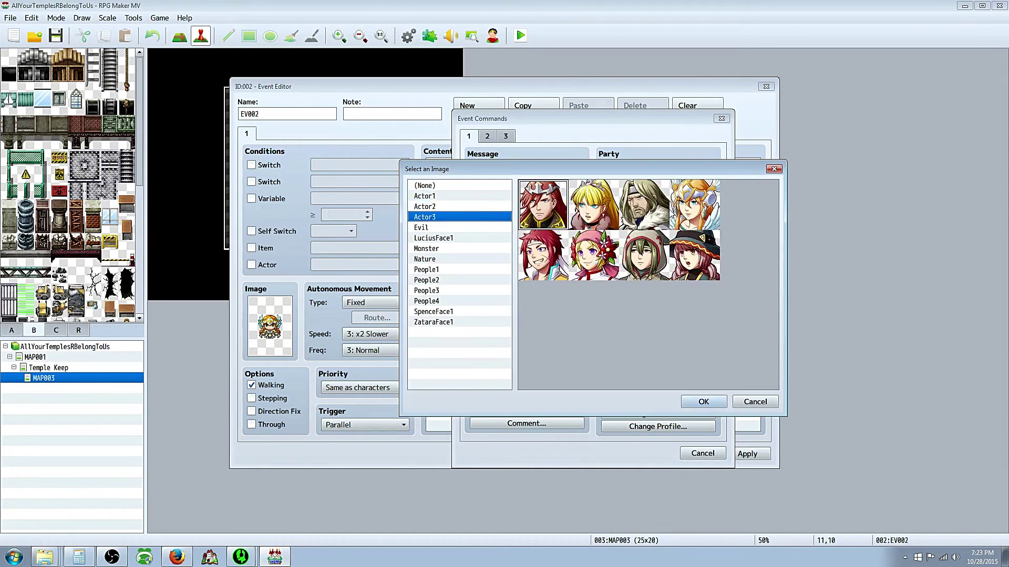
double_click(695, 256)
click(663, 343)
Step: Add a Play ME command with Fanfare2 after the post-battle text
right_click(493, 229)
click(517, 238)
click(487, 136)
click(468, 137)
click(487, 136)
click(658, 384)
click(546, 376)
click(546, 364)
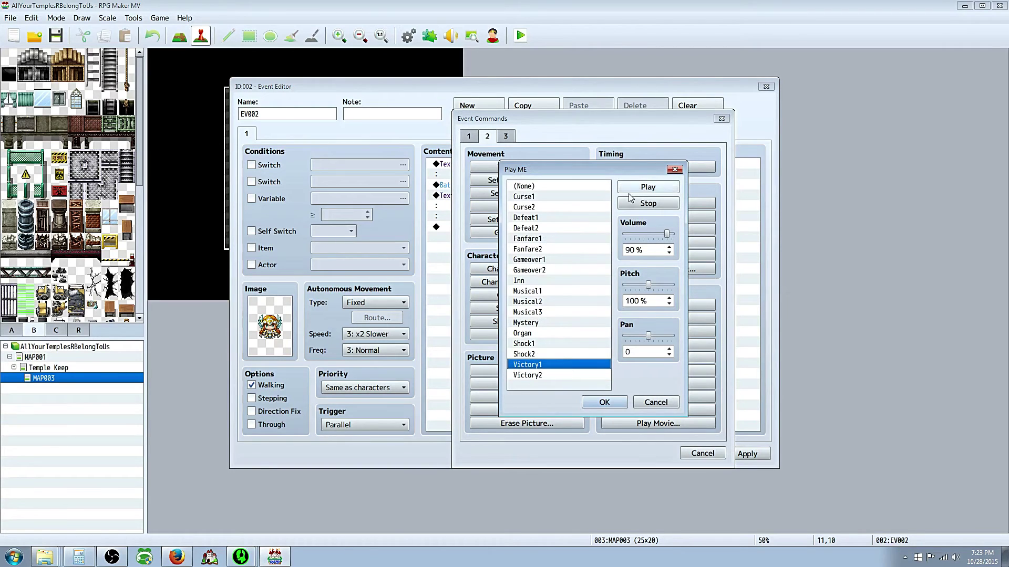
click(546, 249)
click(604, 402)
Step: Add a faceless Show Text reading "YOu win the game?!" with a Dim background and Middle window position
double_click(505, 229)
click(468, 136)
click(527, 167)
click(539, 317)
click(540, 344)
click(607, 317)
click(604, 342)
click(568, 280)
text(YOu wi)
click(663, 343)
Step: End the event page by turning self switch A on, and add a second page conditioned on a self switch
double_click(504, 259)
click(526, 282)
click(570, 329)
click(479, 110)
click(284, 232)
click(247, 134)
Step: Name the event "angel", accept it, and save the project
double_click(267, 114)
text(angel)
click(644, 454)
click(56, 36)
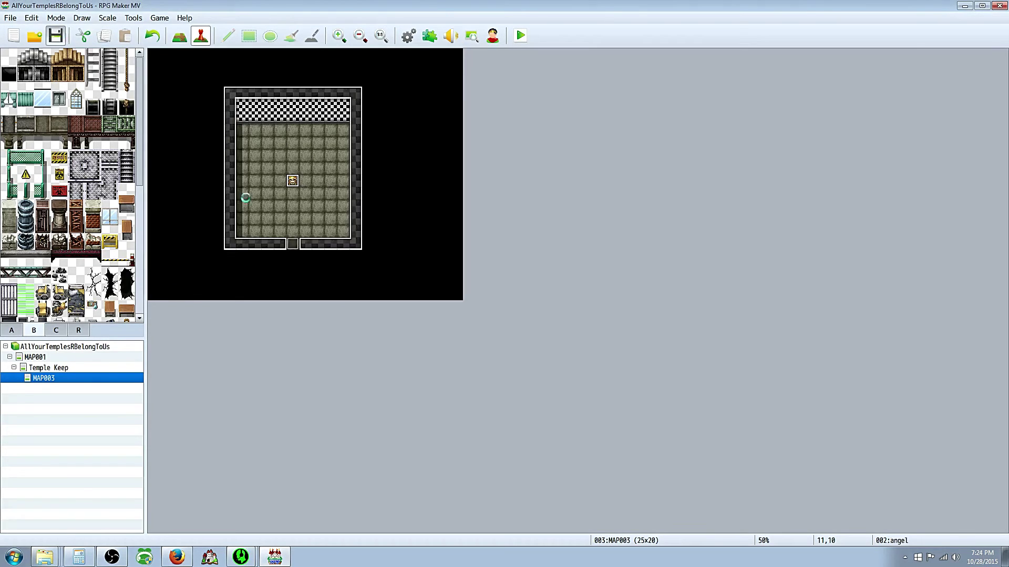
Step: Reopen the angel event and insert a Set Movement Route before its opening text that moves this event down three times
double_click(292, 180)
double_click(451, 284)
click(487, 137)
click(527, 219)
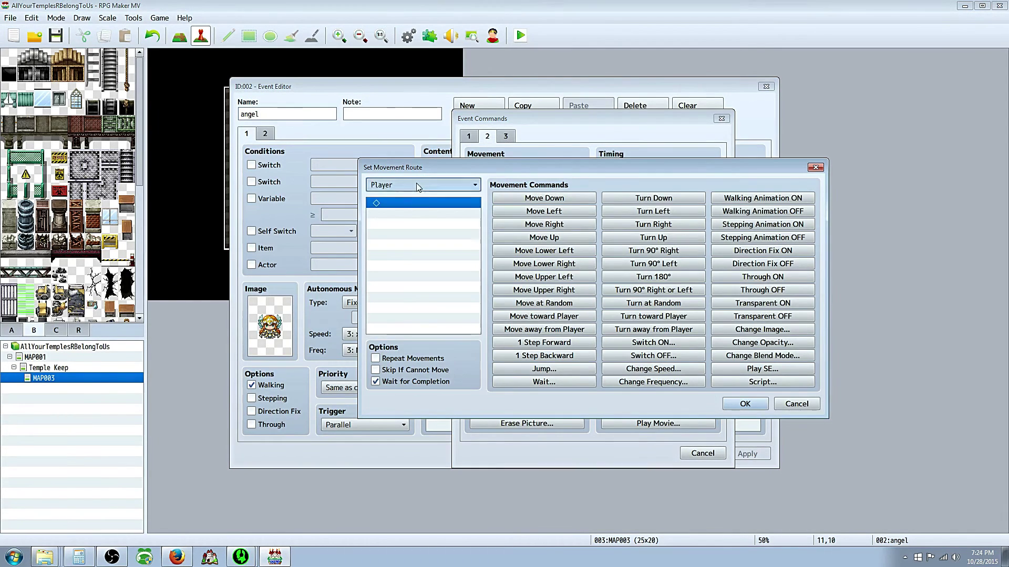
click(558, 198)
click(558, 198)
click(558, 198)
click(745, 403)
click(533, 227)
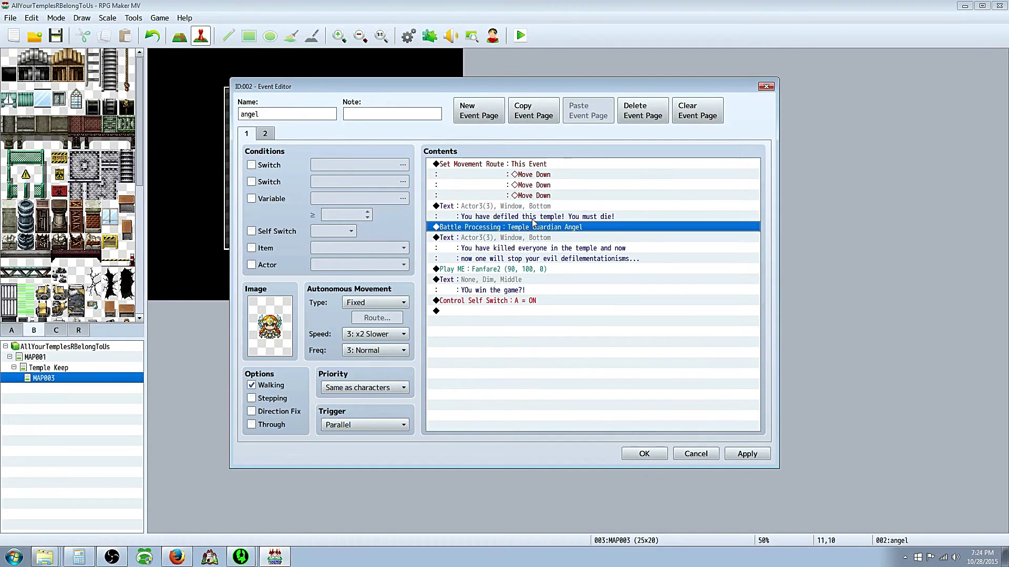
right_click(493, 313)
click(517, 322)
click(702, 454)
Step: Set the trigger of the angel event's second page to Autorun
click(265, 134)
click(365, 425)
click(347, 473)
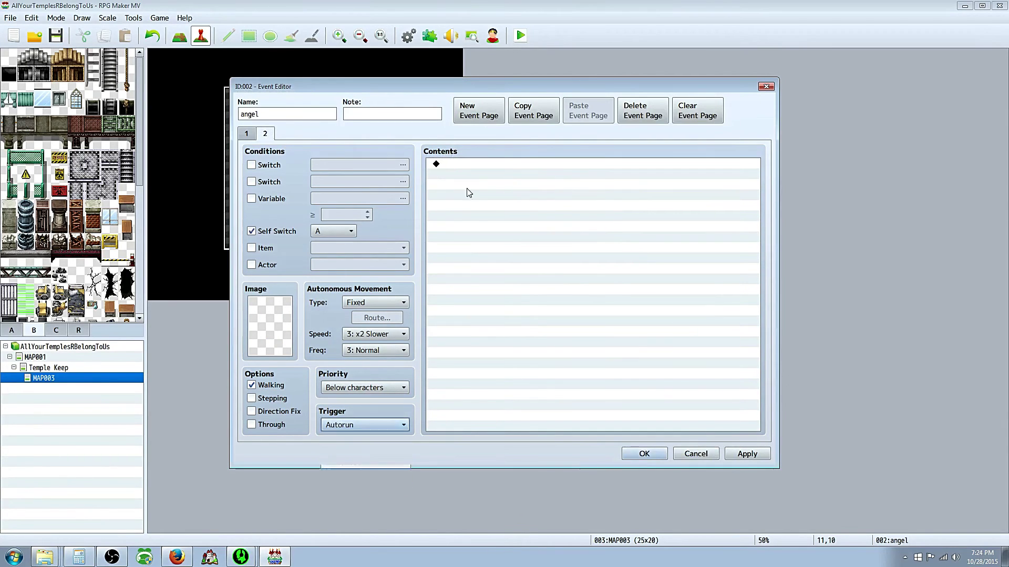
Step: Add a Show Scrolling Text about the three evil heros(?) defiling the temple, including "Nothing seems to stand in their way..." and "Congratulations you win..."
double_click(465, 250)
click(551, 220)
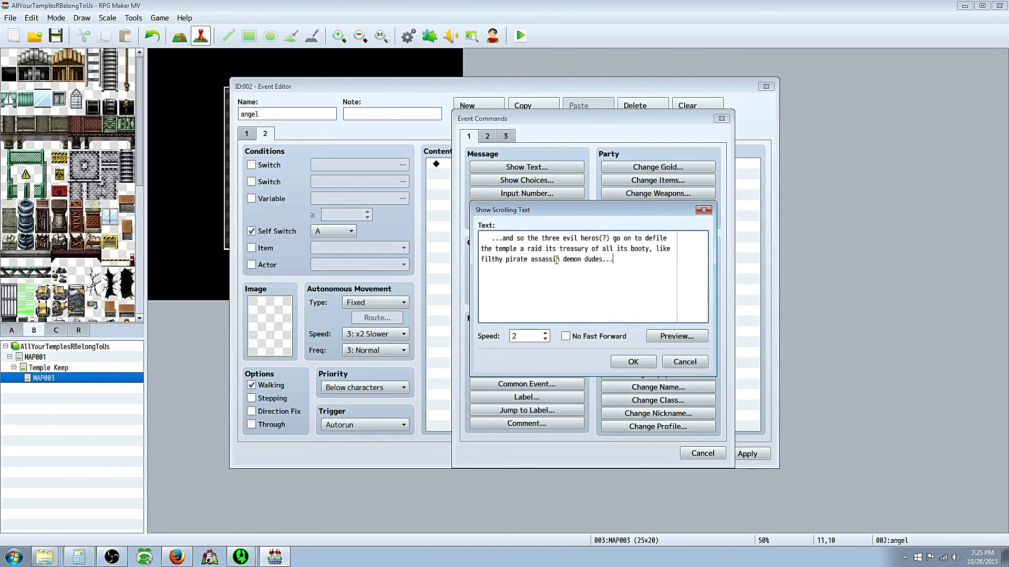
click(545, 339)
click(601, 276)
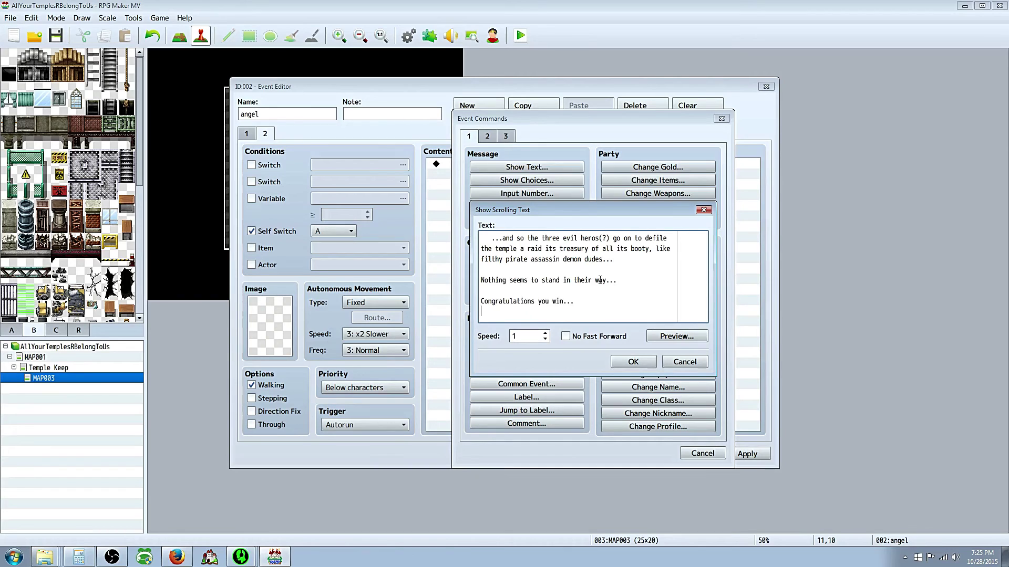
Step: Extend the scrolling text with long runs of blank lines and the teasers "? or is it?!" and "DUN DUAHHHHHHHHH"
key(Return)
key(Return)
key(Return)
key(Return)
key(Return)
key(Return)
key(Return)
key(Return)
key(Return)
key(Return)
key(Return)
key(Return)
key(Return)
key(Return)
key(Return)
Step: Set the scrolling text speed to 3 and preview the ending
click(544, 334)
click(545, 334)
click(676, 337)
click(783, 378)
Step: Insert a line break near the start of the scrolling text, then accept the command and the angel event
scroll(620, 284, up, 6)
click(668, 239)
key(Return)
scroll(625, 265, down, 3)
scroll(604, 268, up, 3)
scroll(590, 271, down, 1)
scroll(583, 284, down, 4)
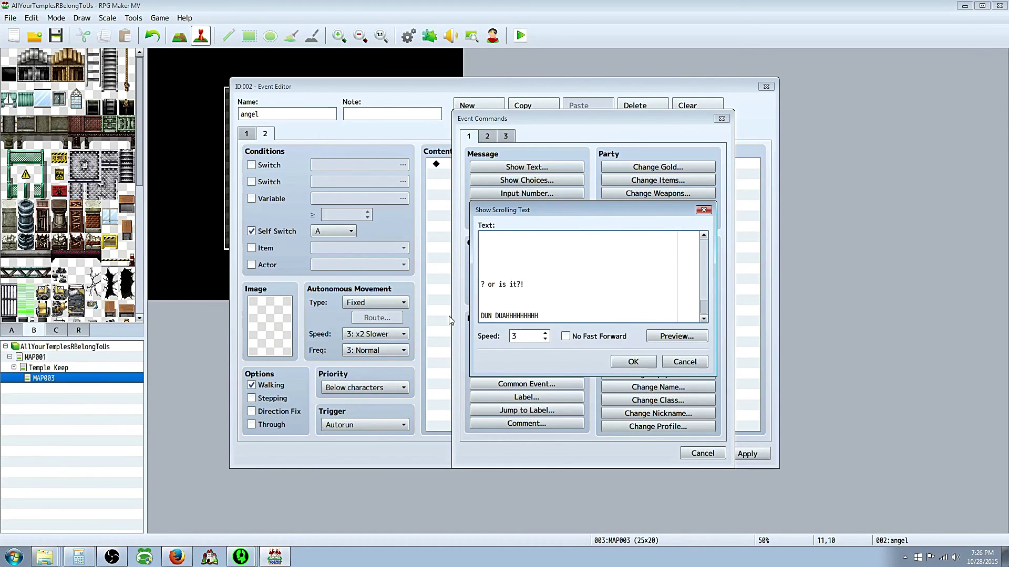
click(634, 362)
click(744, 455)
click(644, 454)
click(242, 556)
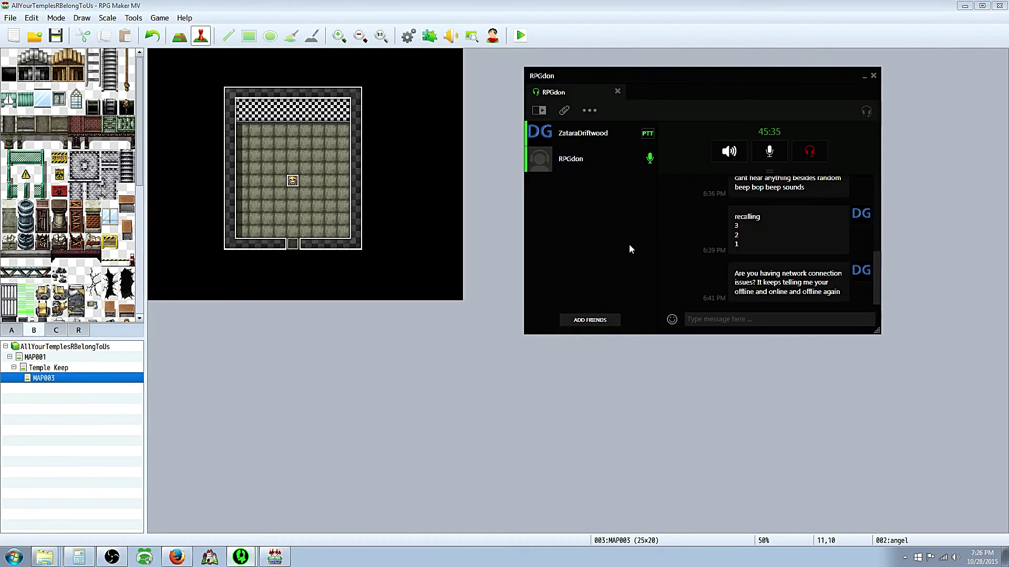
Step: Create a sixth troop of three Temple Guards in the database, auto-name it, and accept the changes
click(408, 35)
click(315, 133)
click(234, 206)
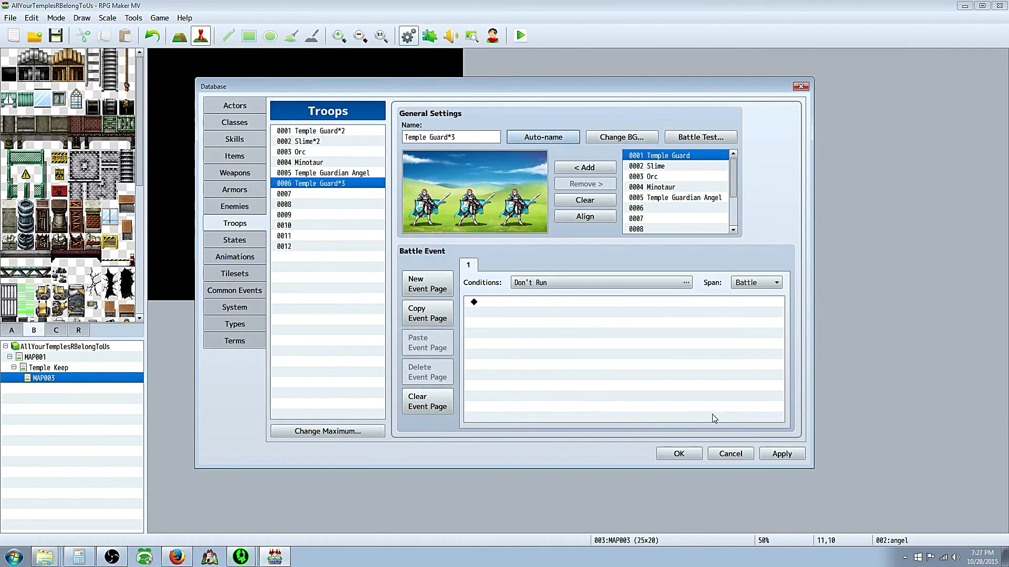
click(679, 453)
Step: On the Temple Keep map, change the battle of the guard event below the upper doorway to Temple Guard*3 and accept the event
click(91, 369)
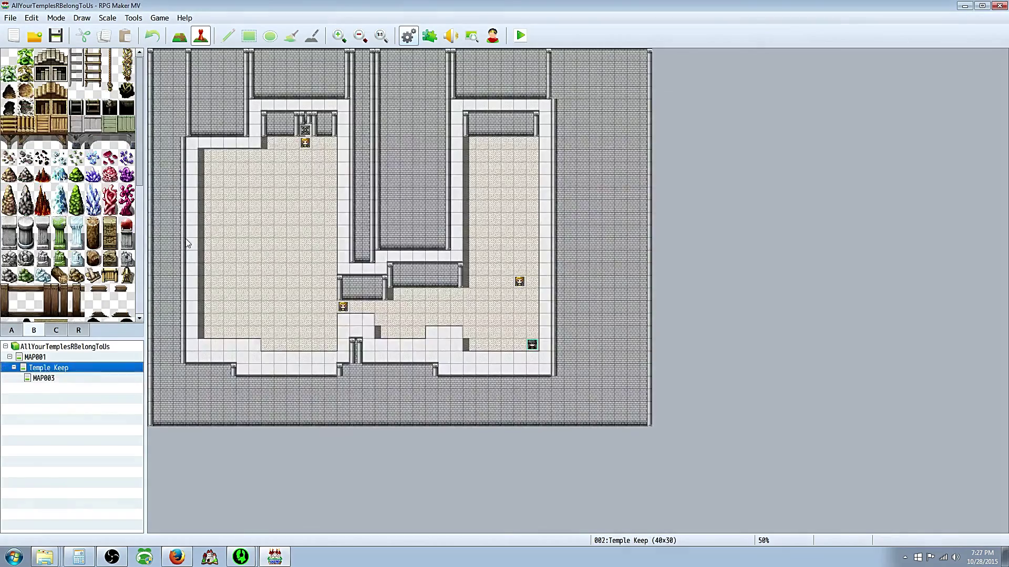
double_click(306, 143)
double_click(499, 269)
click(639, 259)
click(583, 333)
click(585, 361)
click(643, 454)
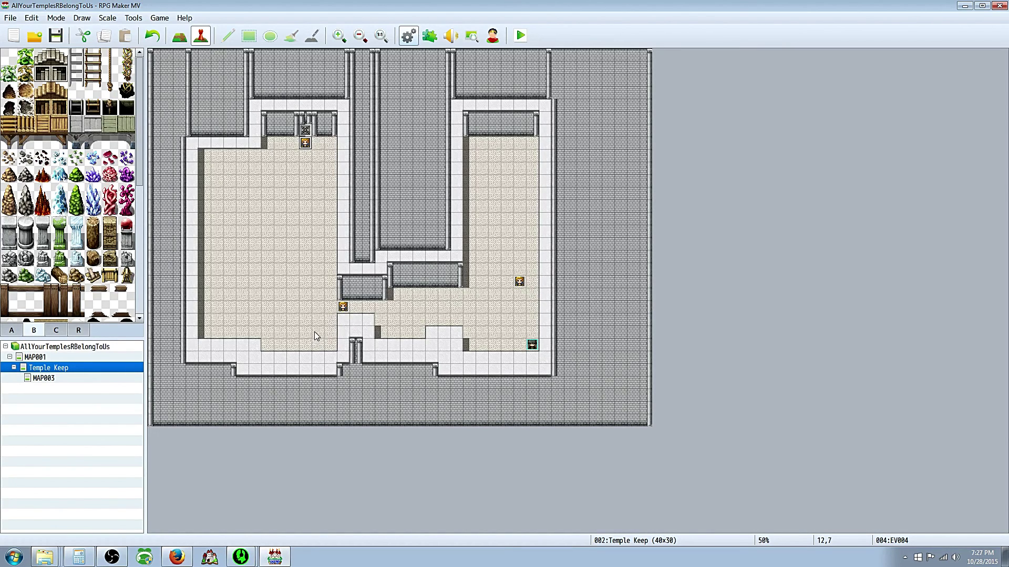
click(243, 558)
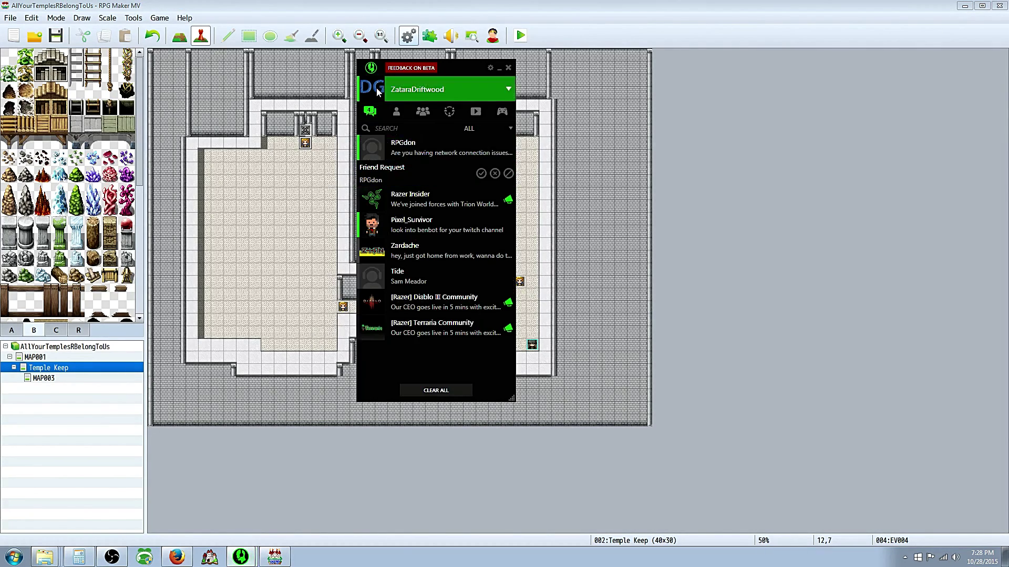